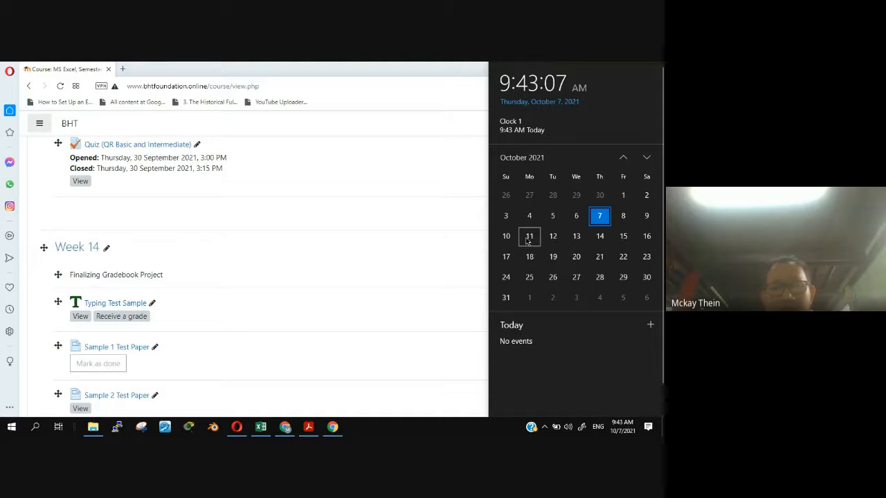
- Open the Week 14 Workfiles folder in the course and check the browser's recent downloads for its files
left_click(367, 226)
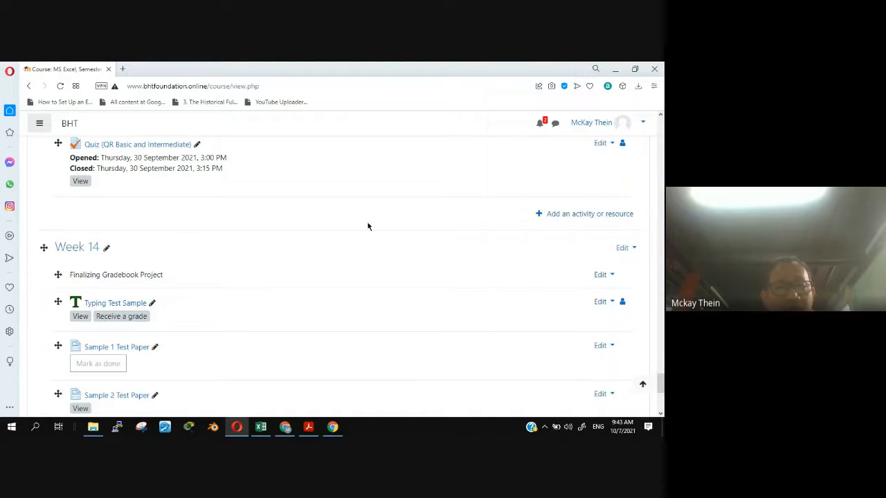
scroll(208, 287, "down", 2)
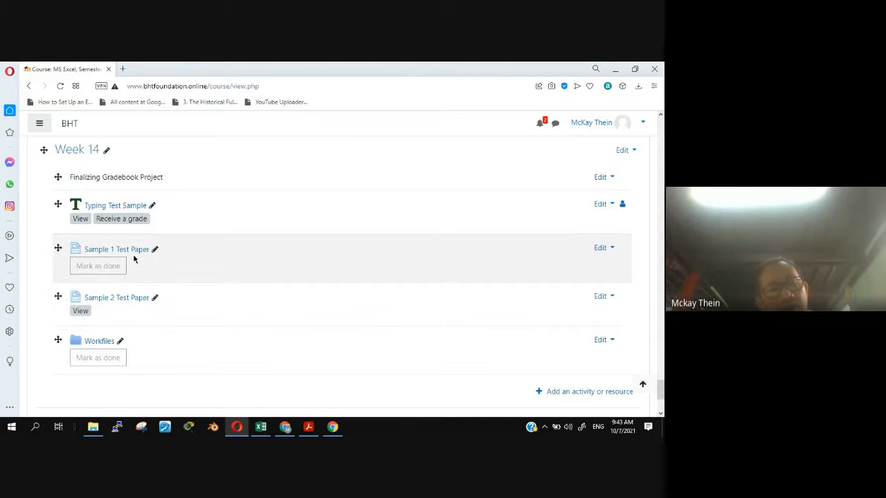
left_click(100, 342)
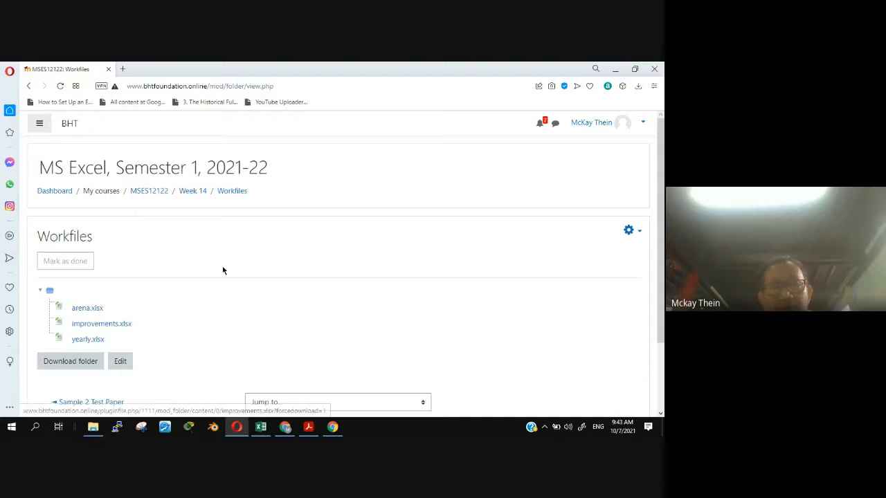
left_click(638, 85)
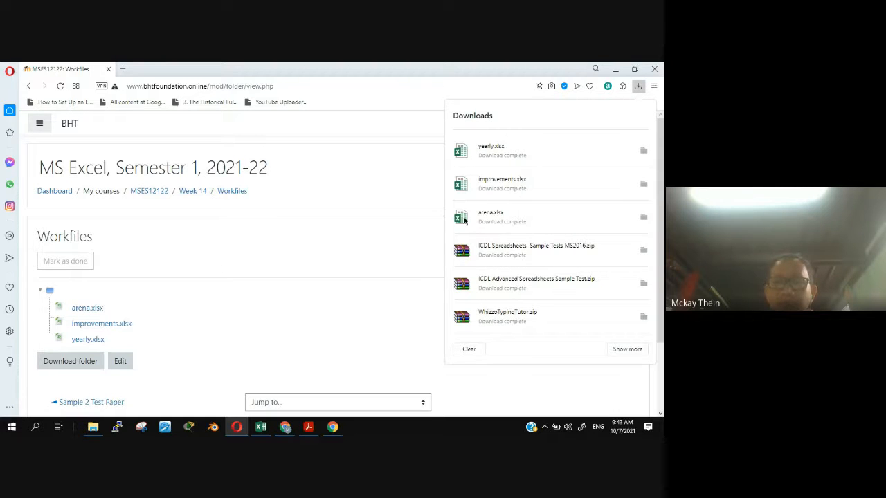
left_click(475, 86)
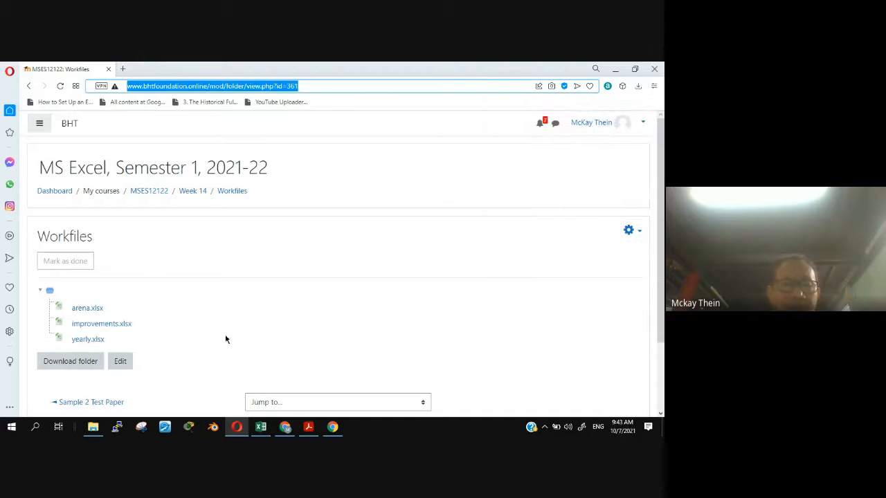
left_click(214, 353)
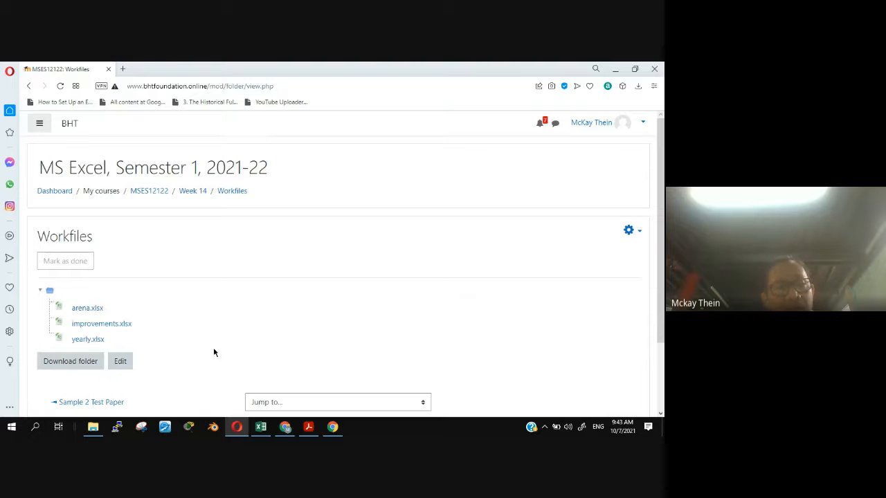
- Return to the Week 14 section and open the Sample 1 Test Paper at its list of questions
left_click(199, 196)
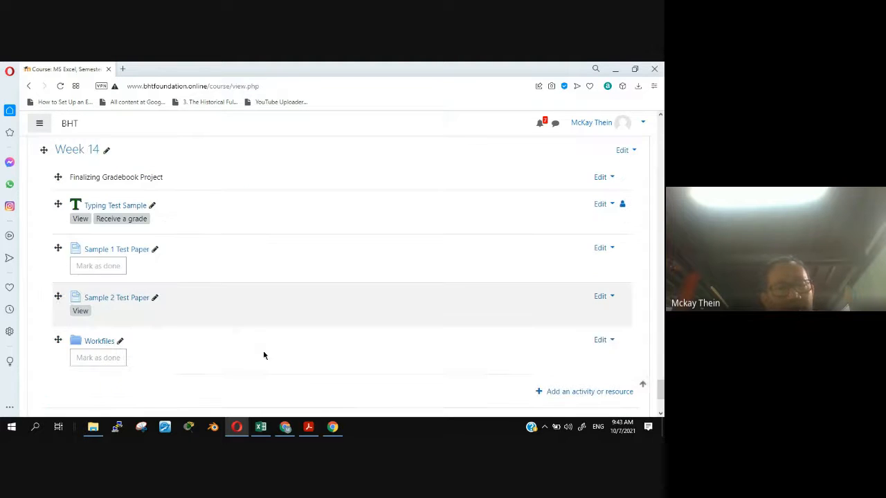
scroll(275, 367, "up", 1)
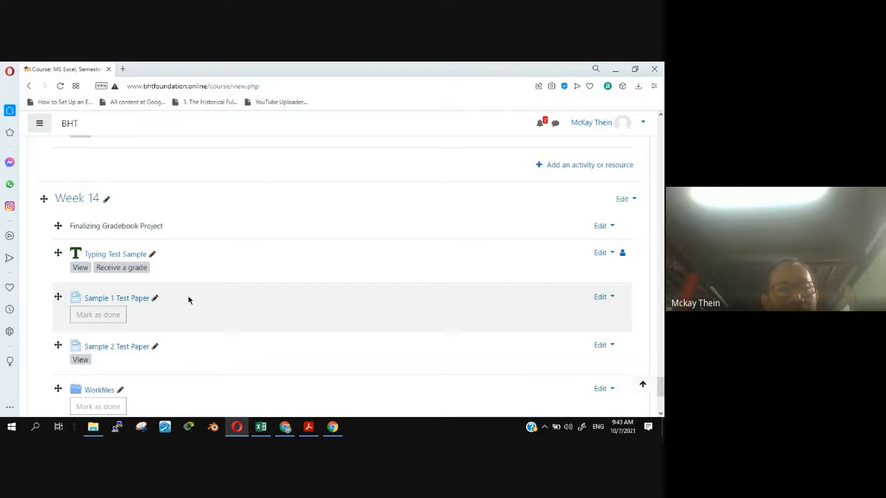
left_click(121, 300)
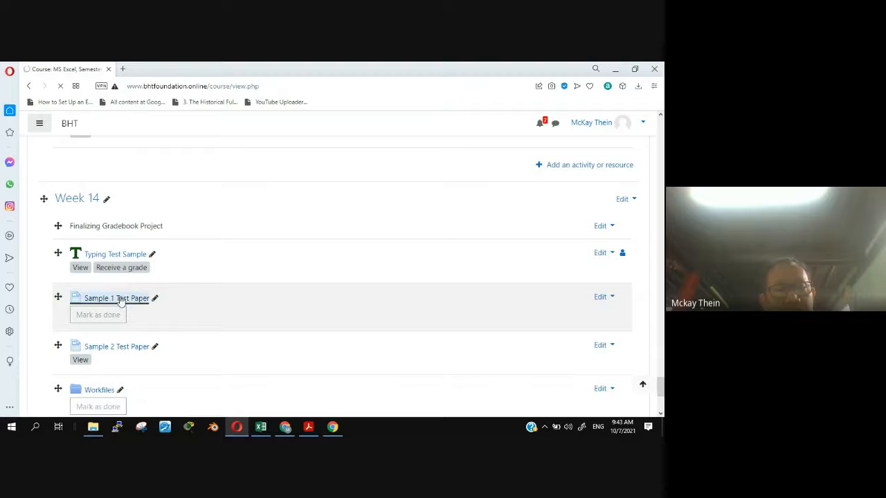
scroll(433, 308, "down", 2)
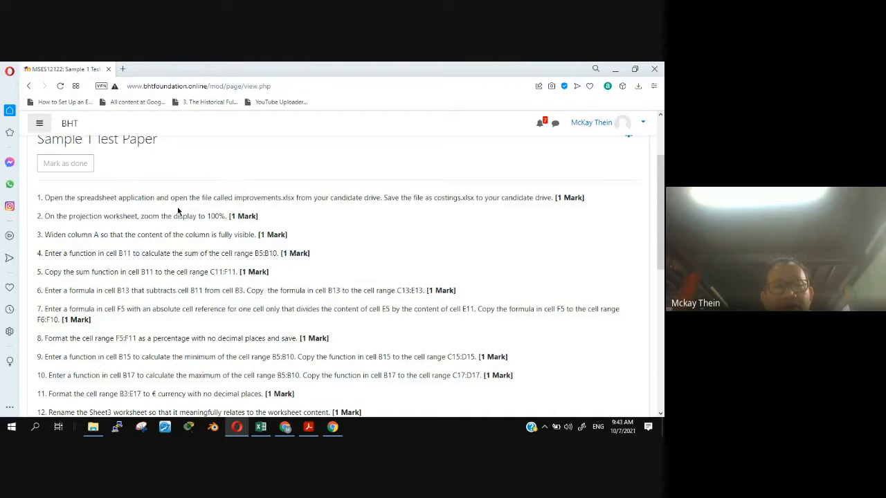
- Open the improvements workbook from the Downloads folder in Excel and enable editing
left_click(92, 427)
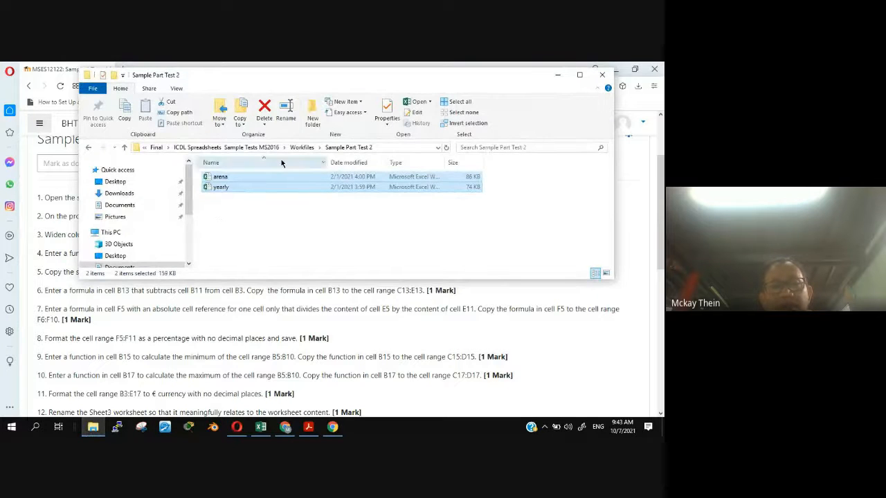
left_click(222, 148)
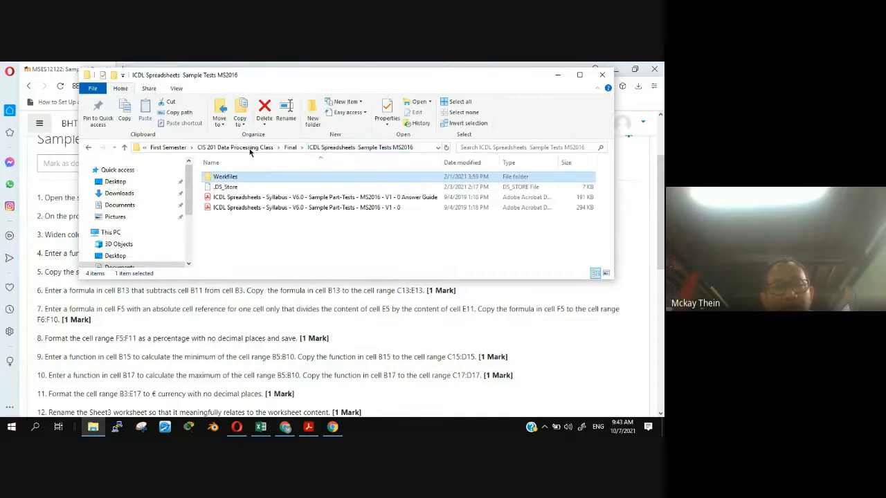
left_click(166, 147)
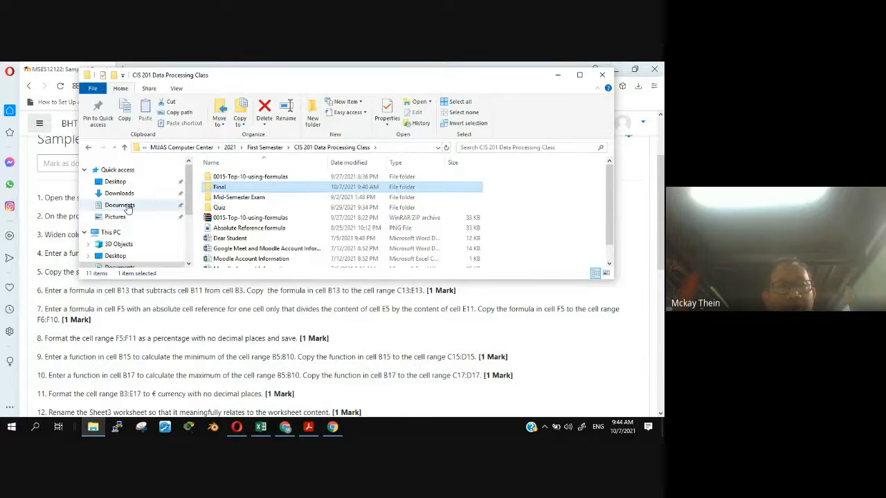
left_click(121, 193)
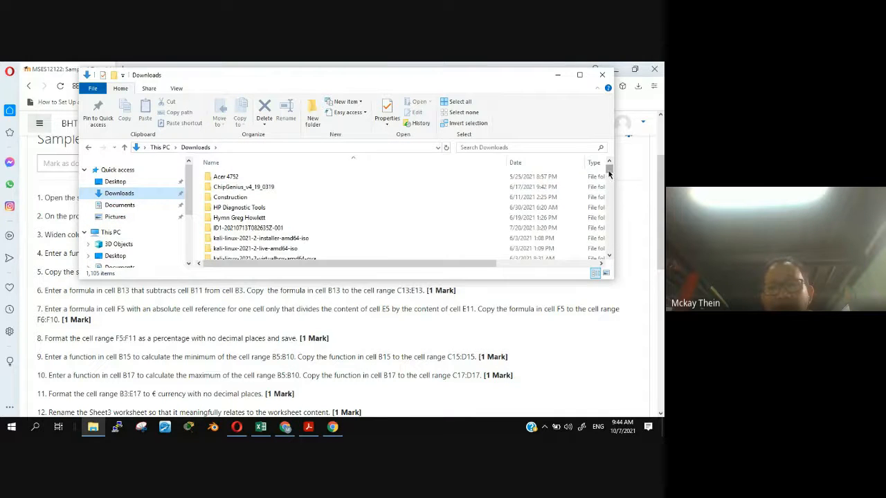
left_click_drag(609, 174, 599, 228)
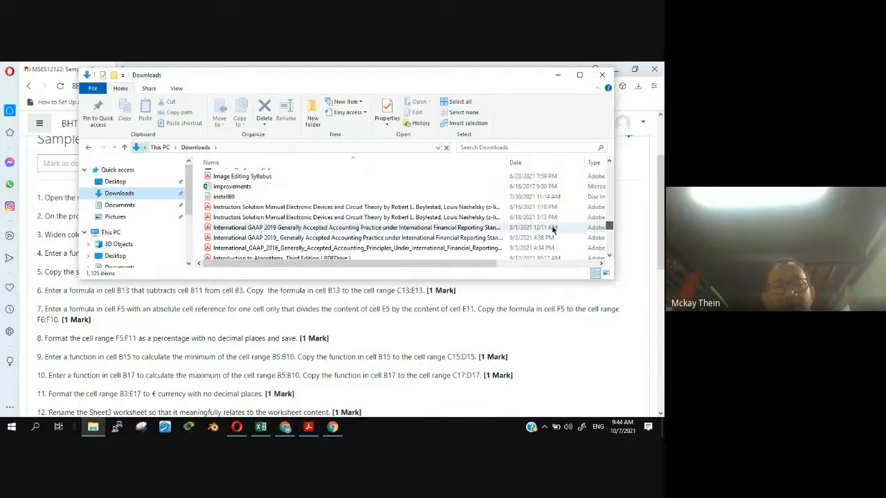
double_click(234, 188)
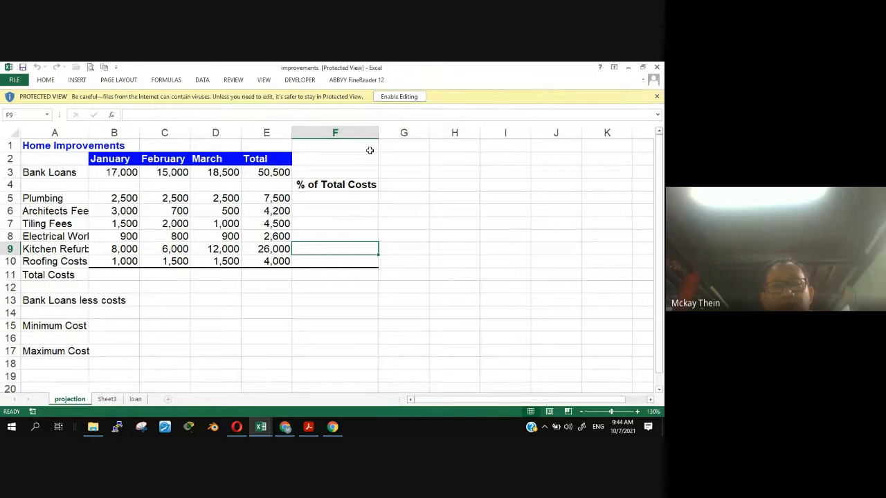
left_click(399, 97)
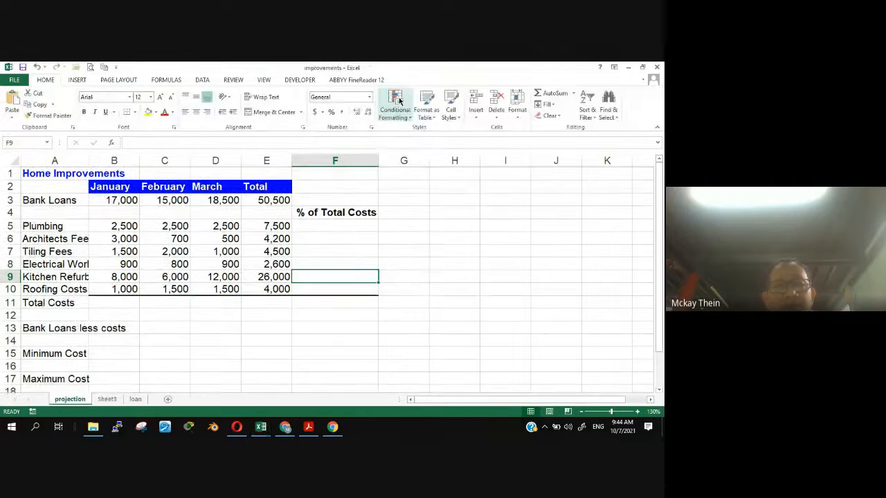
- Look through the Sheet3, loan and projection worksheets of the improvements workbook
left_click(405, 328)
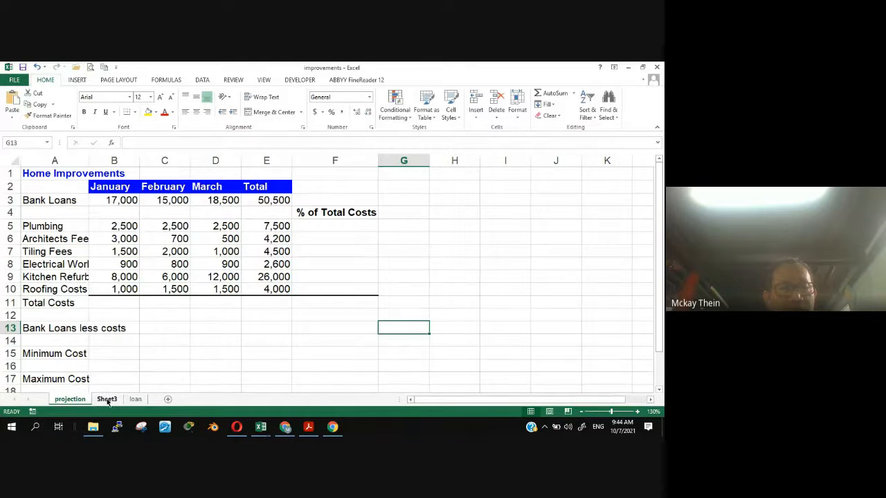
left_click(107, 400)
left_click(132, 400)
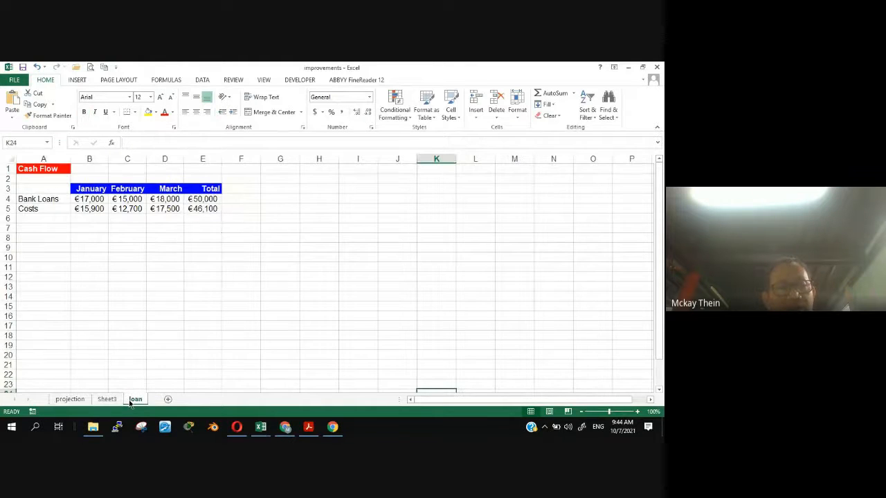
left_click(106, 400)
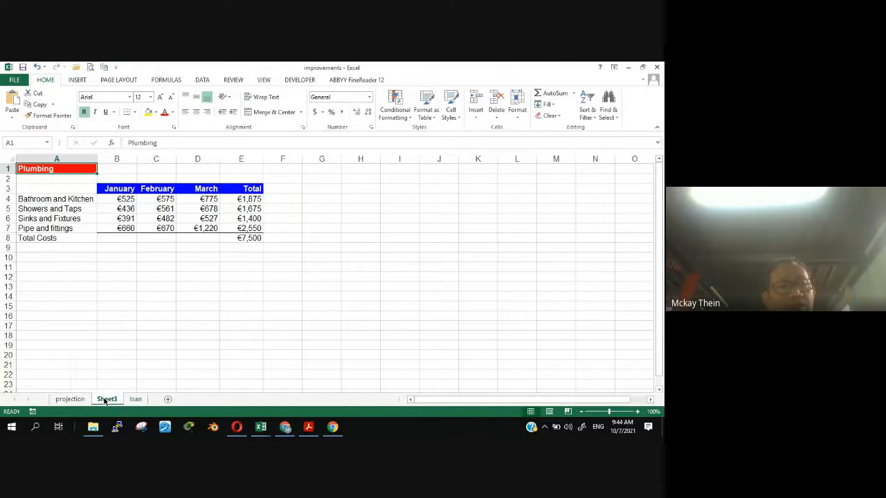
left_click(75, 401)
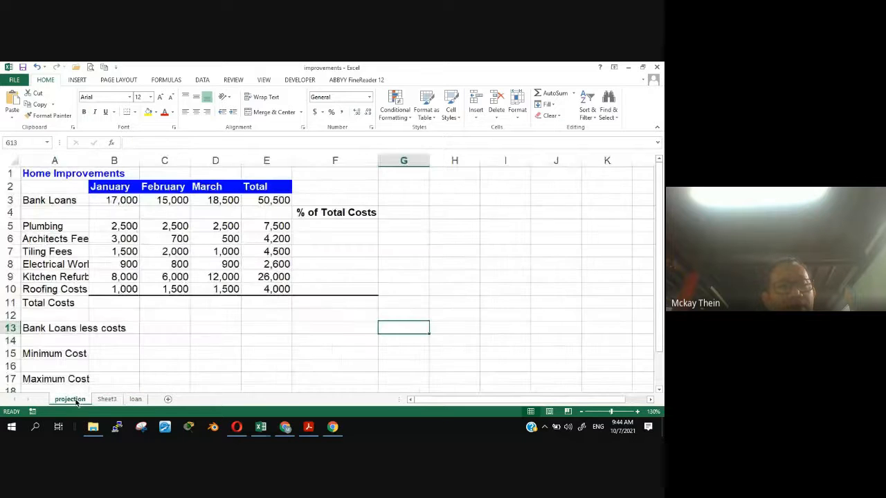
left_click(187, 364)
scroll(188, 363, "down", 4)
scroll(188, 363, "up", 4)
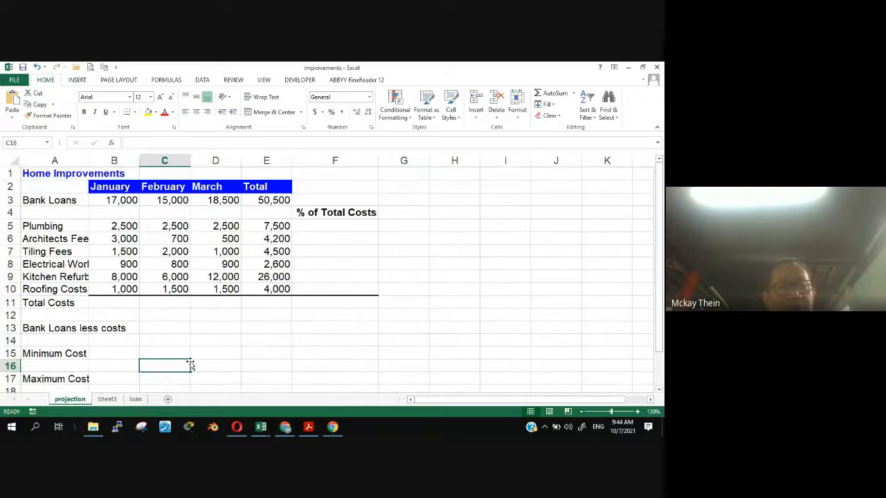
- Arrange the improvements workbook side by side with the Sample 1 Test Paper browser window
left_click(265, 355)
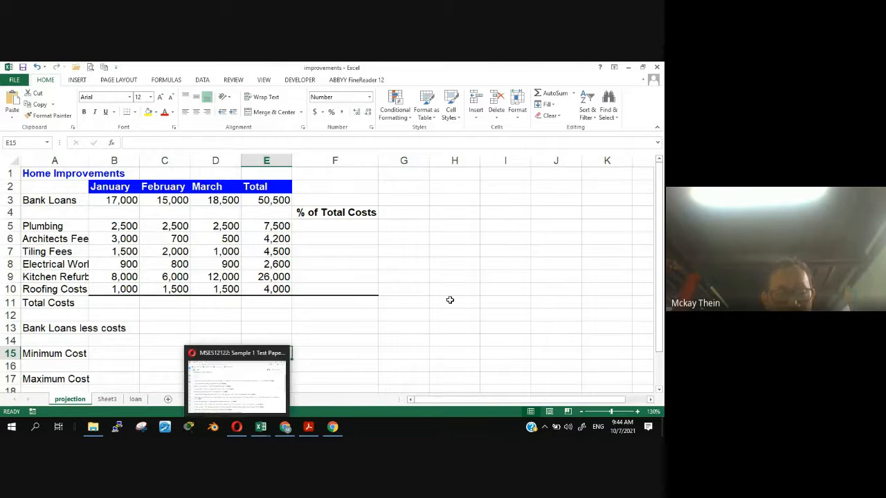
key("super+Right")
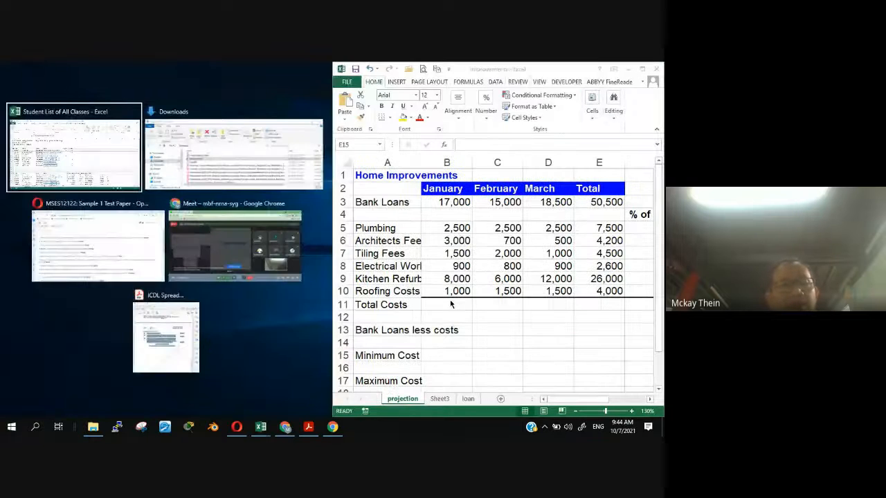
left_click(97, 246)
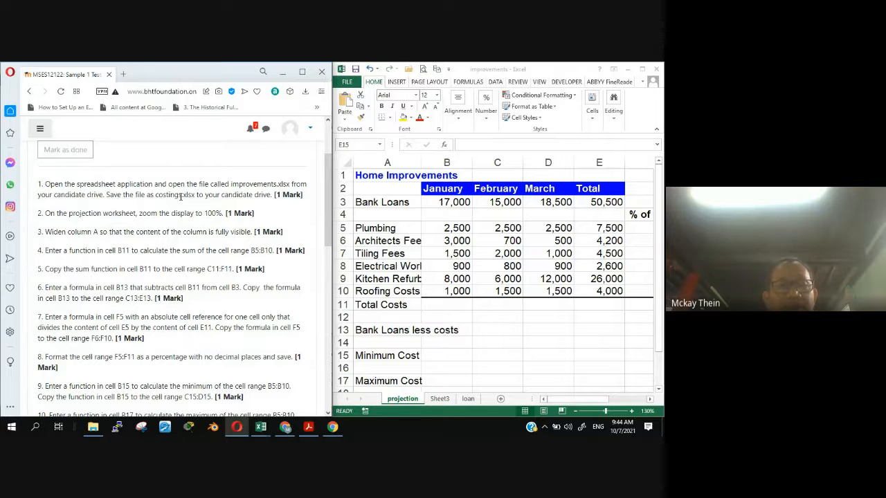
- Maximize the improvements workbook and save a copy to the Desktop folder as costings.xlsx, checking the file name against the test paper
left_click(642, 69)
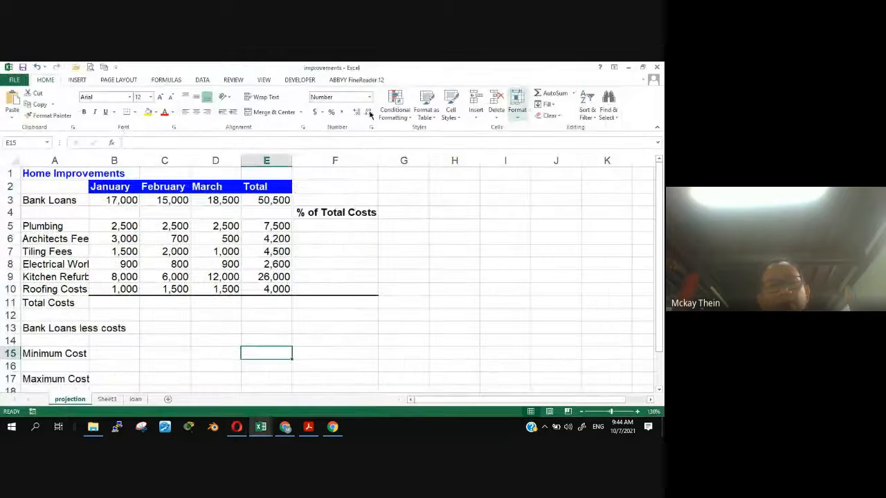
left_click(14, 82)
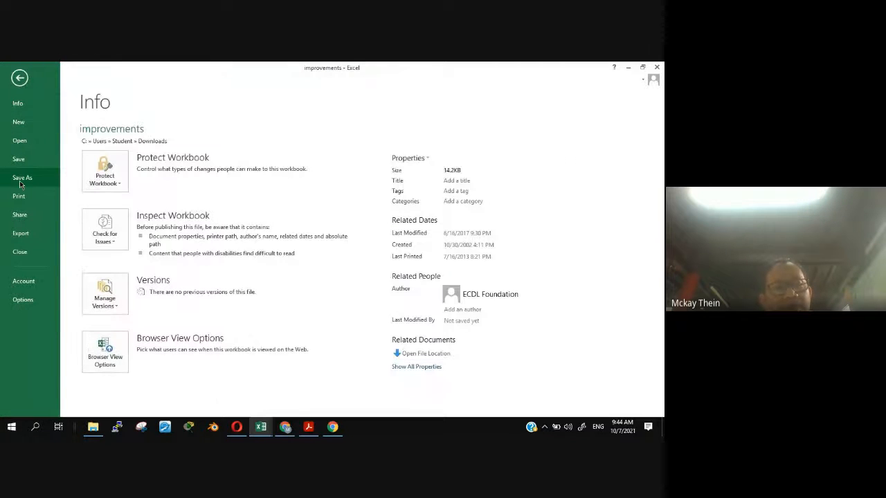
left_click(20, 180)
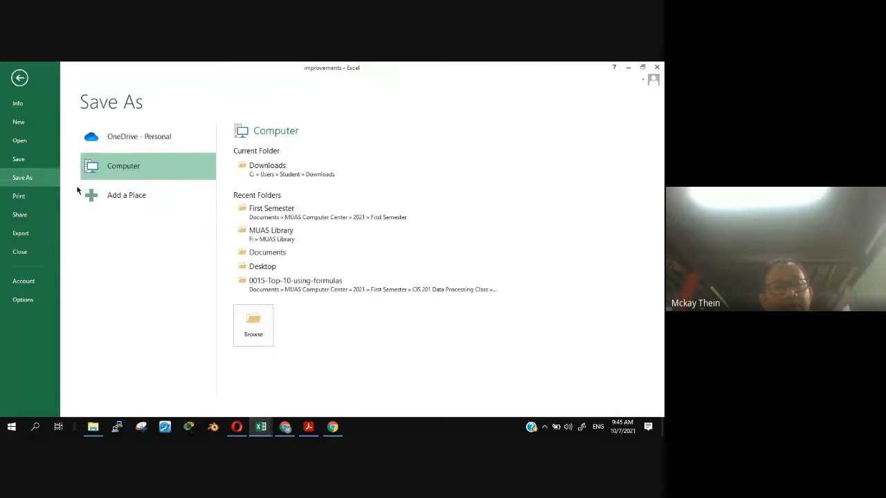
left_click(272, 267)
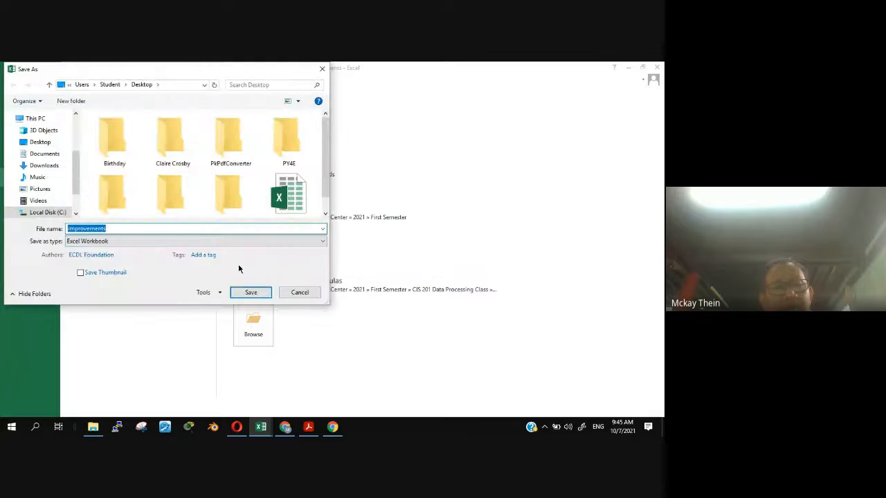
type("c")
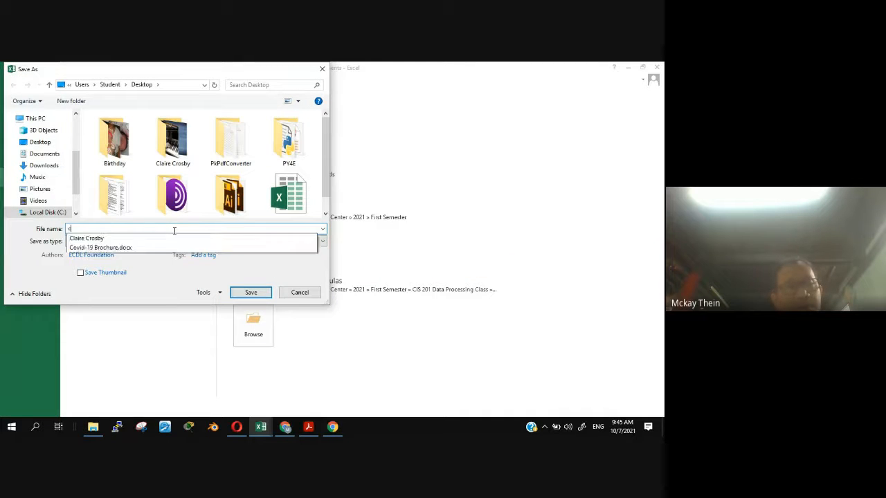
type("ostings.x")
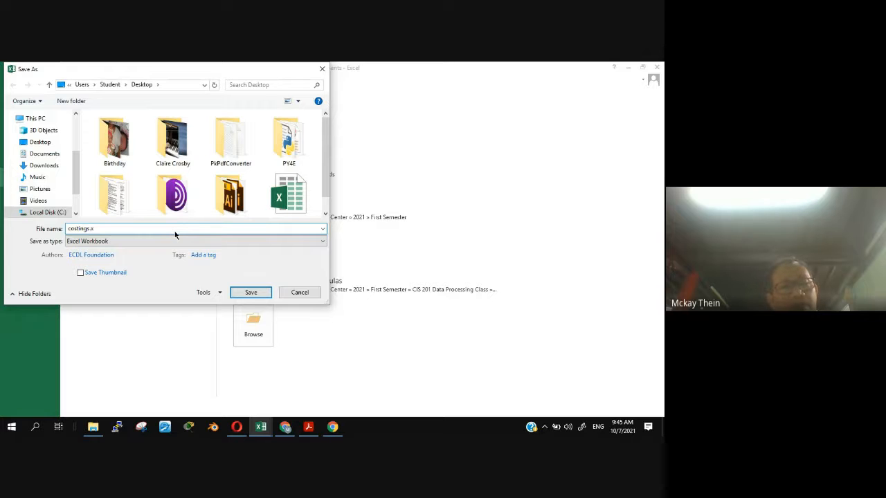
type("slx")
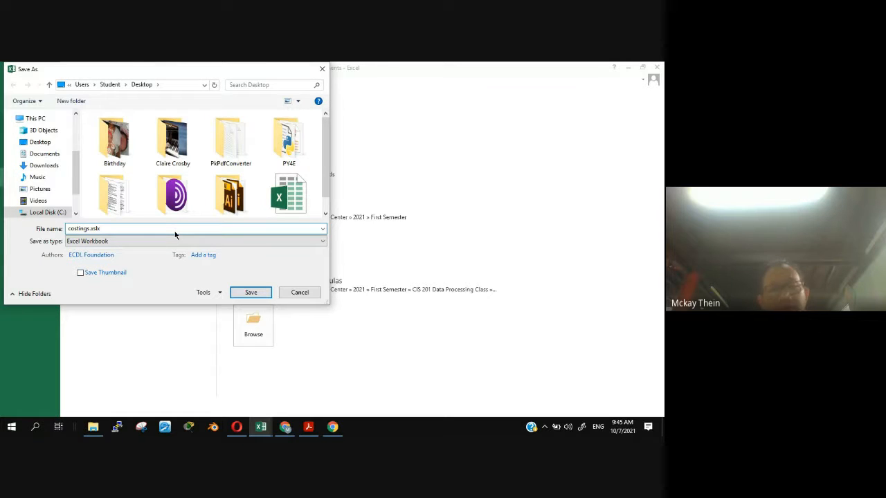
key("BackSpace")
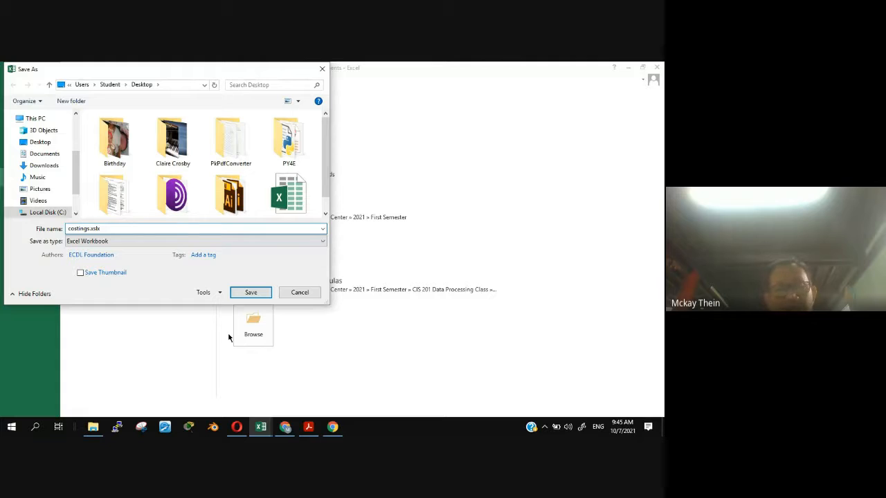
type("l")
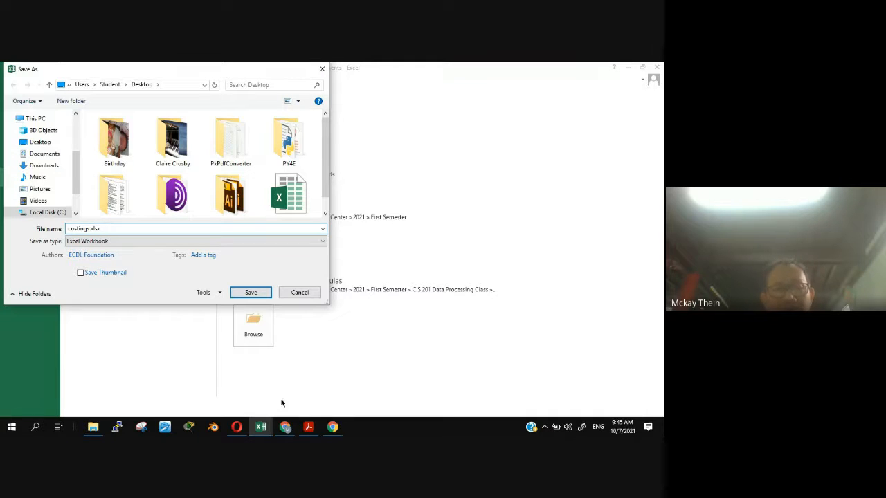
left_click(239, 428)
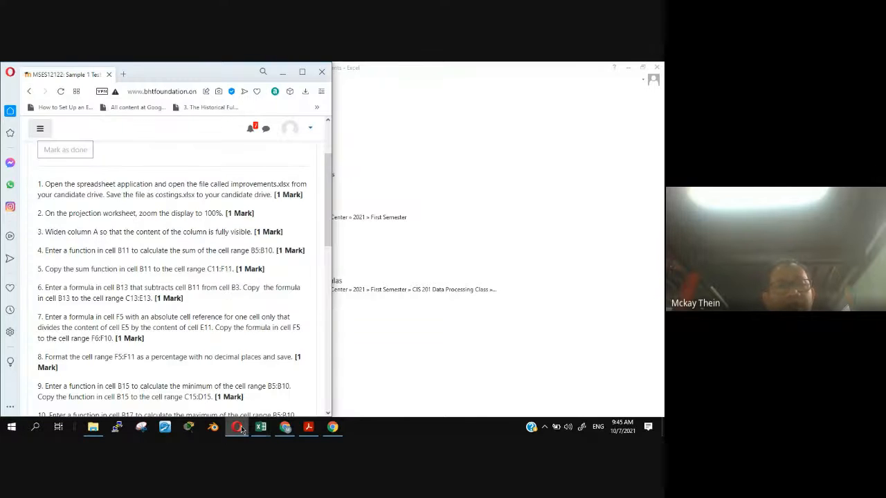
left_click(239, 429)
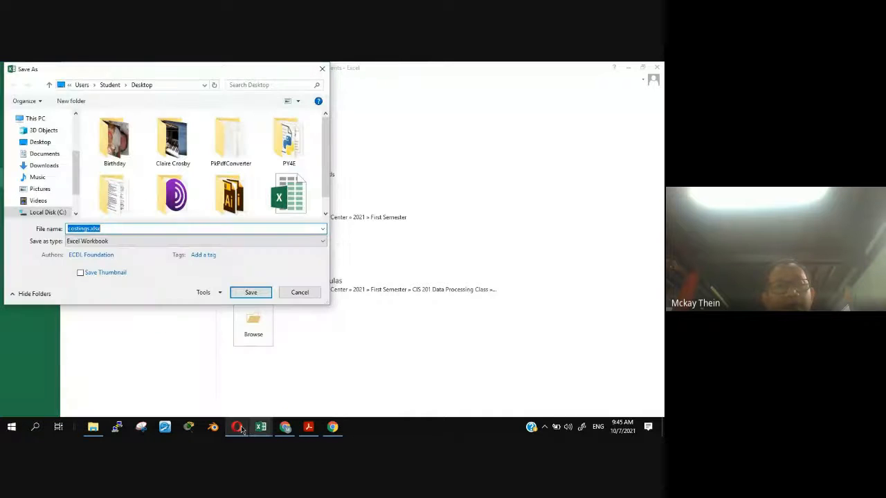
left_click(239, 428)
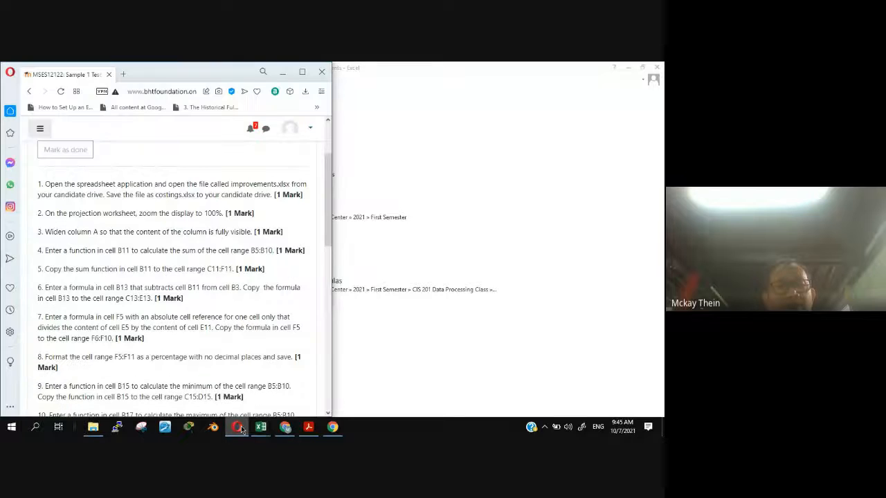
left_click(239, 428)
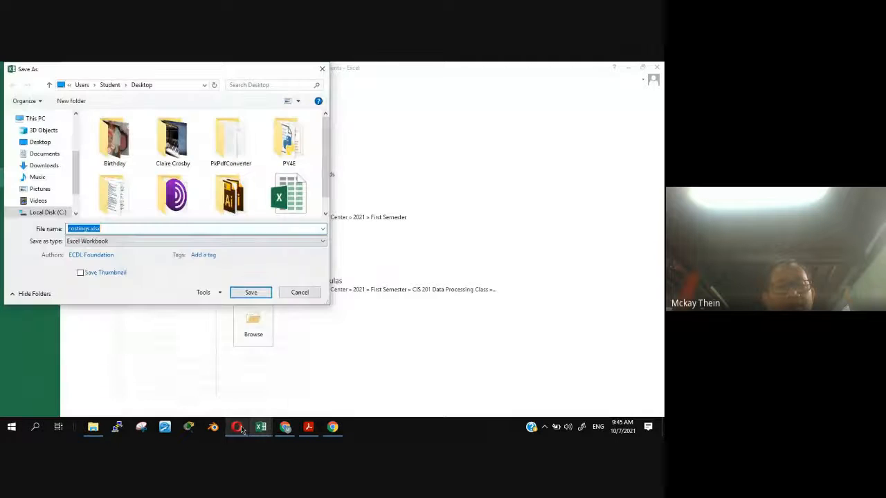
left_click(258, 296)
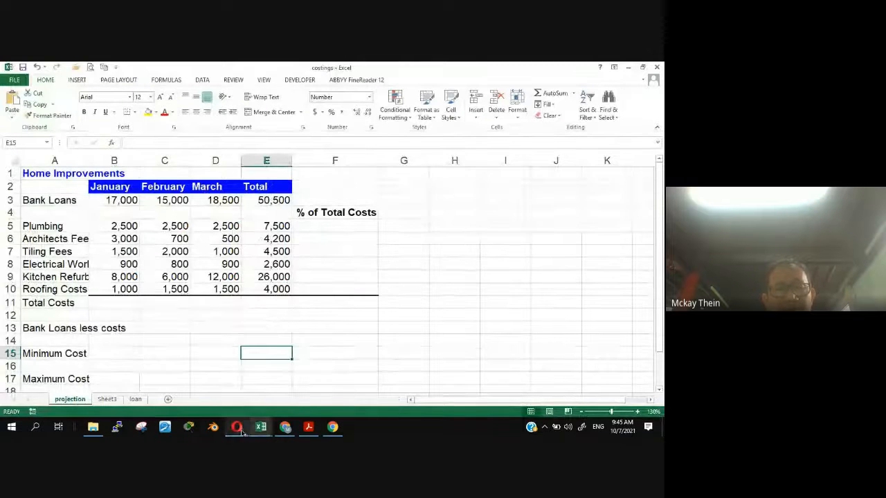
- Read question 2 of the test paper and set the projection worksheet's zoom to 100%
left_click(239, 428)
double_click(277, 194)
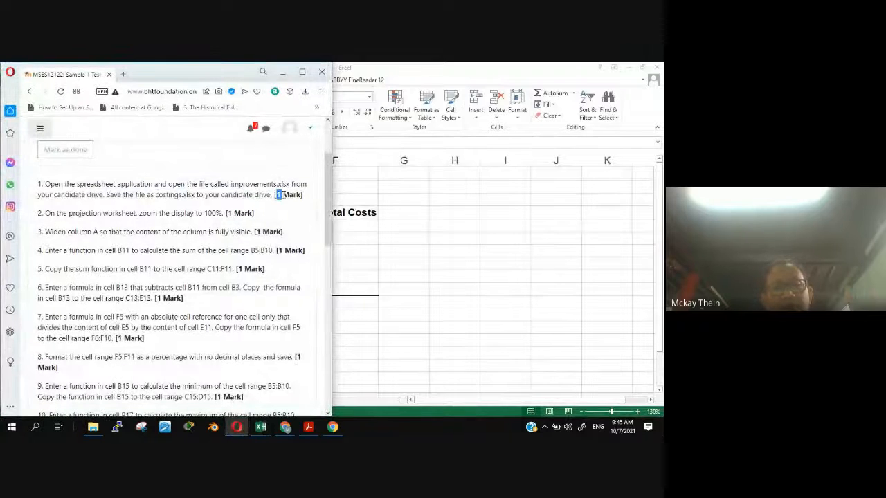
scroll(324, 212, "down", 1)
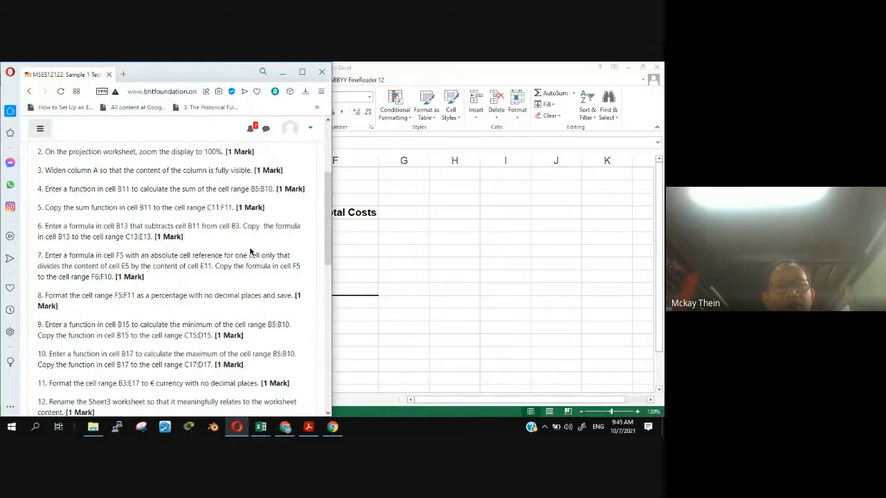
left_click(457, 65)
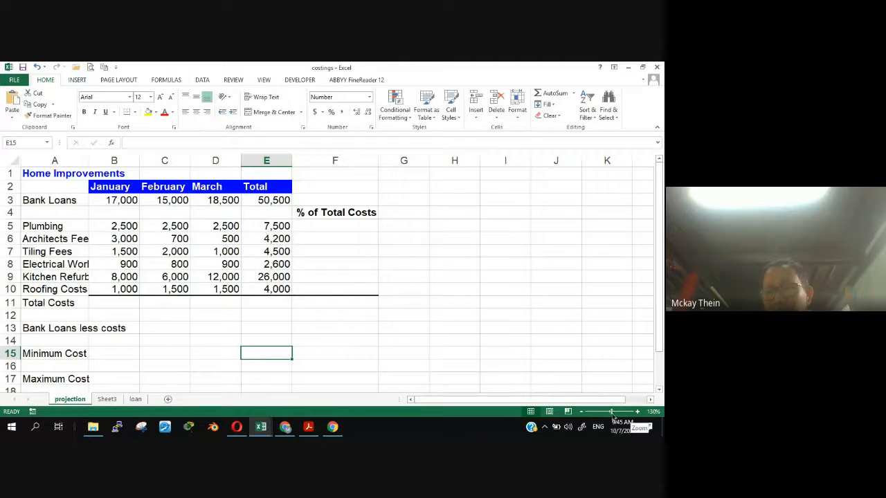
left_click(582, 413)
left_click(582, 413)
left_click(582, 413)
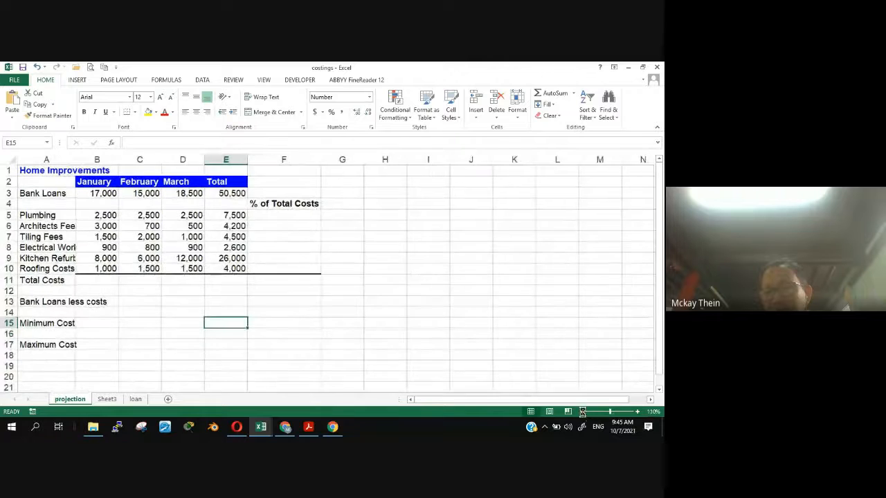
- Check question 3 and the cut-off labels, and widen column A of the projection worksheet to fit its contents
left_click(236, 427)
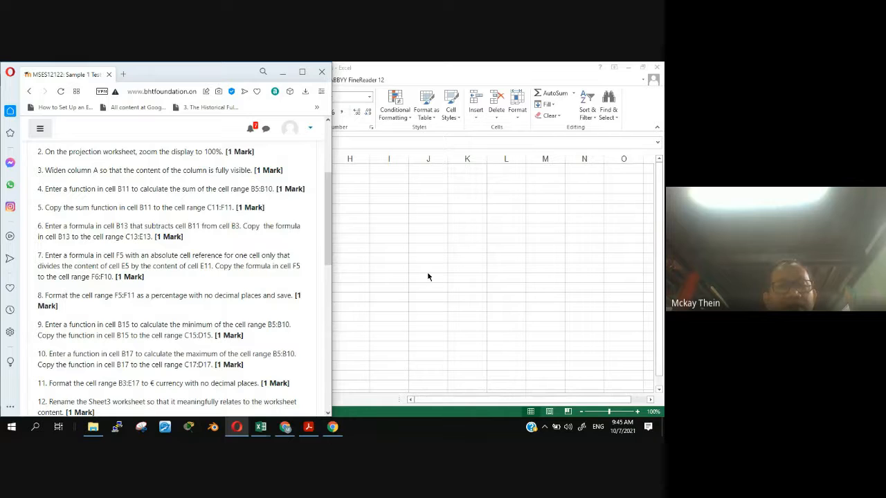
key("alt+Tab")
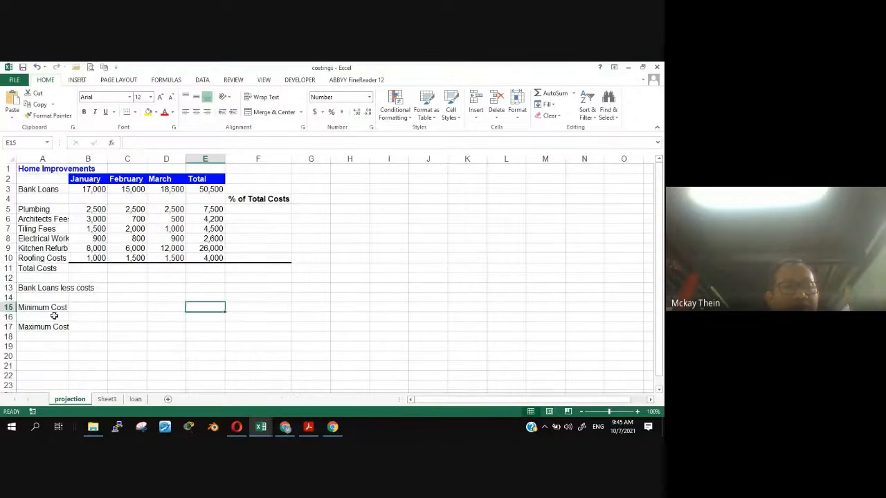
left_click(50, 219)
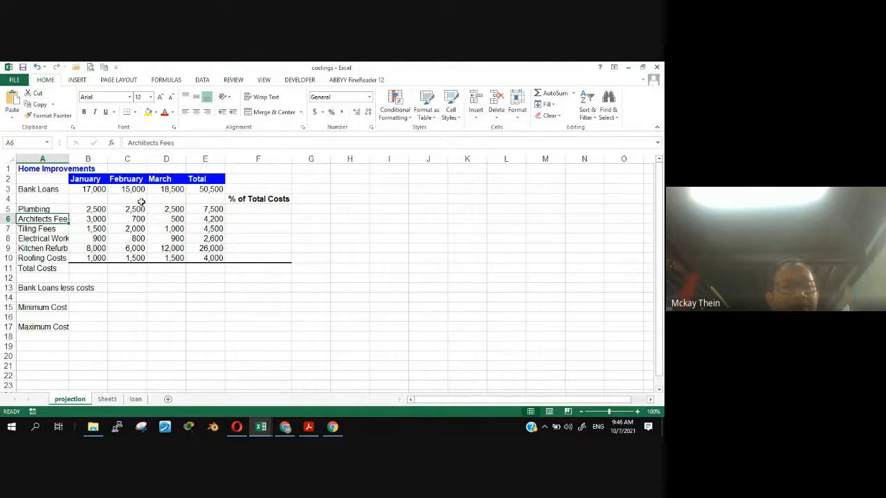
left_click(51, 239)
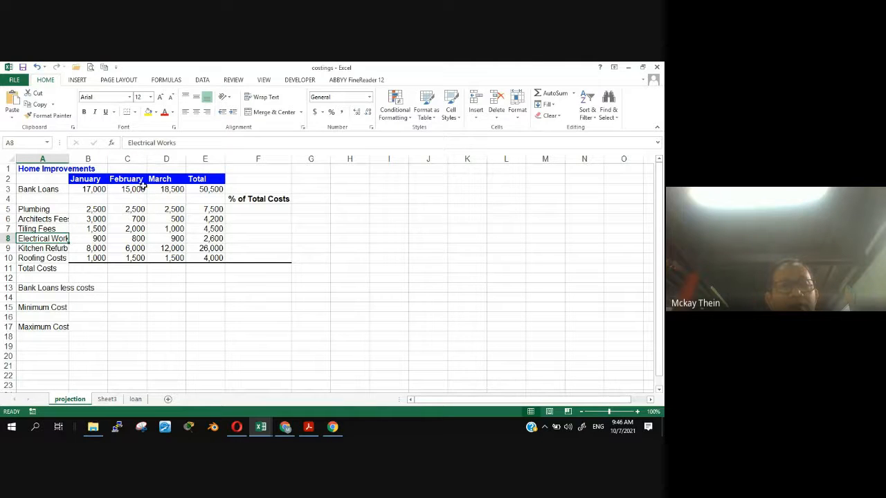
left_click(59, 248)
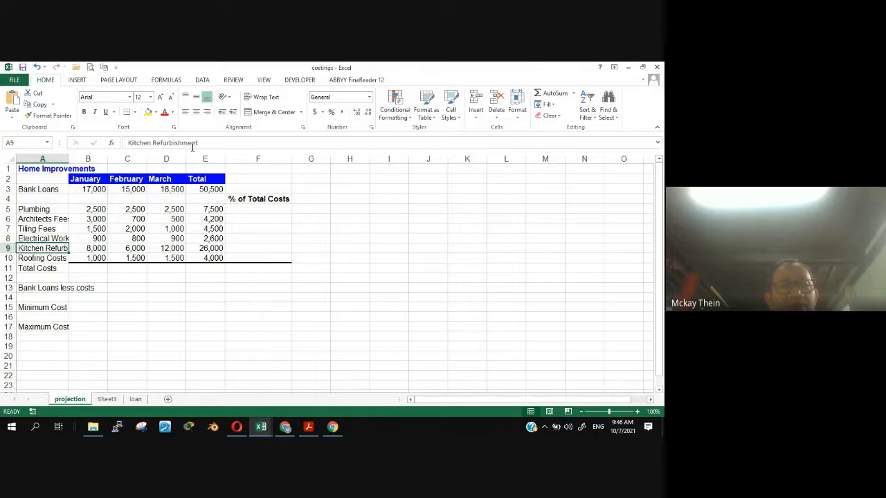
double_click(69, 158)
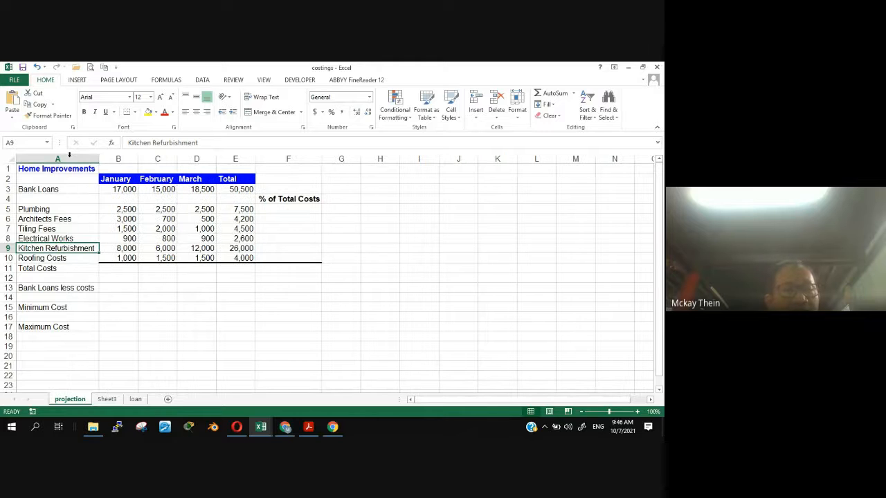
left_click(73, 361)
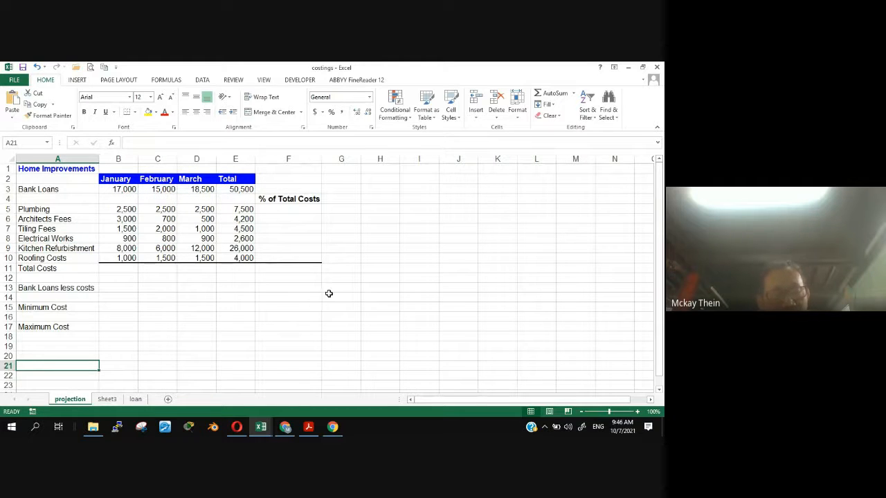
- Read question 4 of the test paper and locate cell B11 and the cell range B5:B10 on the projection worksheet
key("alt+Tab")
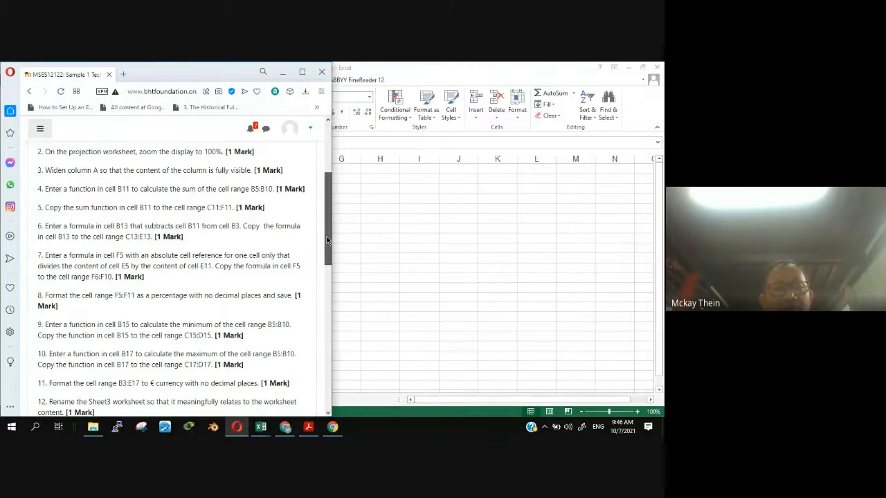
left_click_drag(327, 240, 326, 247)
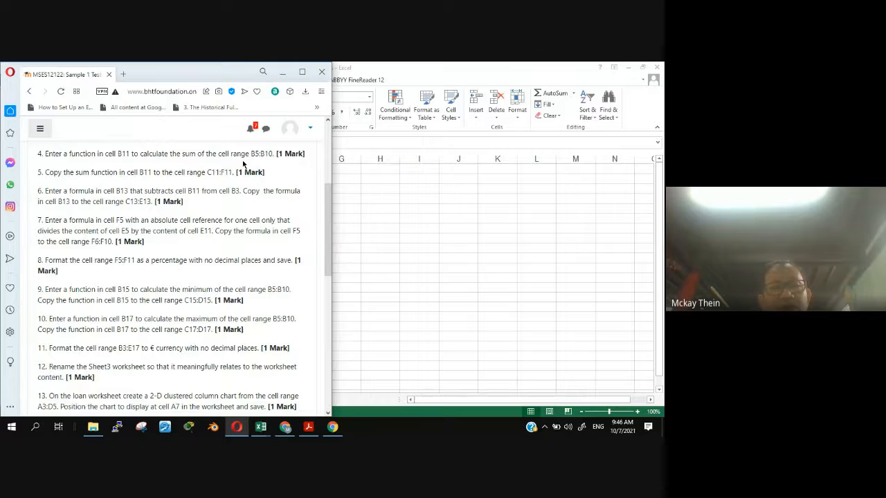
key("alt+Tab")
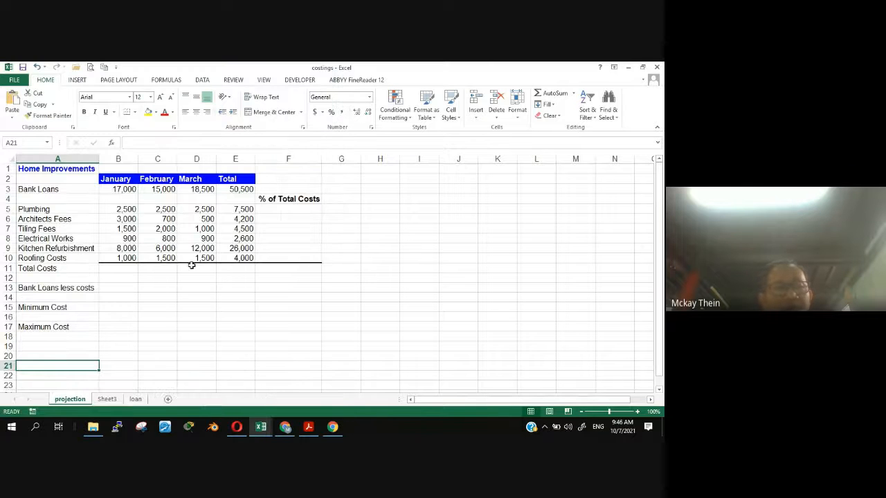
left_click(122, 267)
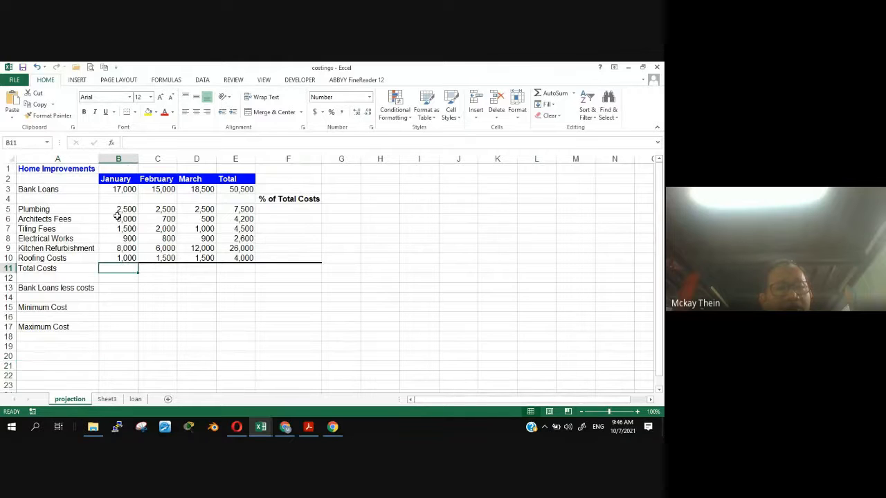
left_click(118, 209)
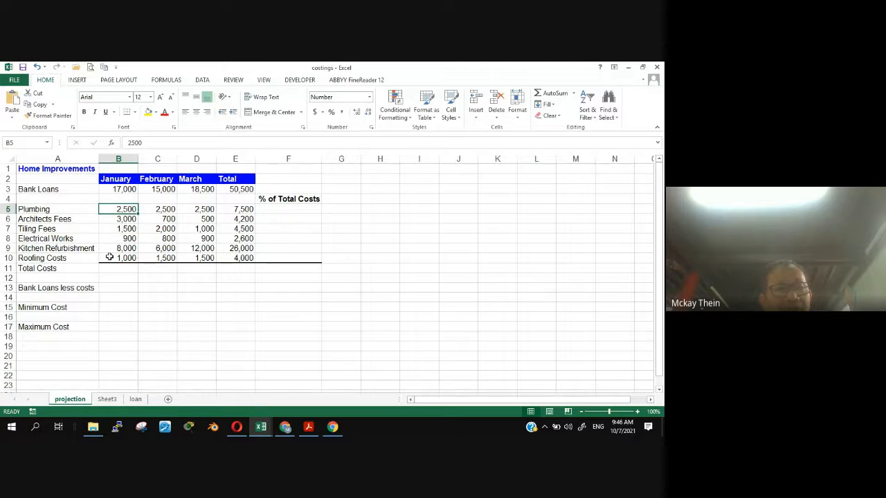
key("alt+Tab")
key("alt+Tab")
left_click(109, 258)
left_click(118, 269)
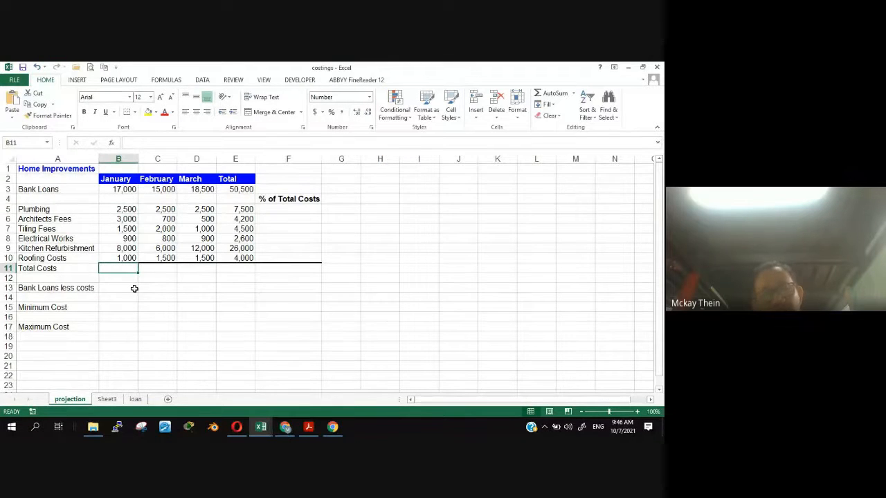
key("alt+Tab")
key("alt+Tab")
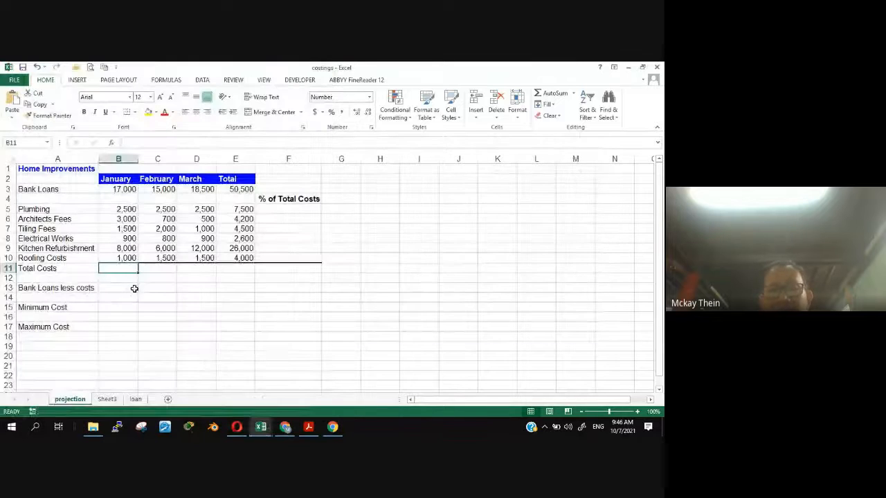
mouse_move(236, 430)
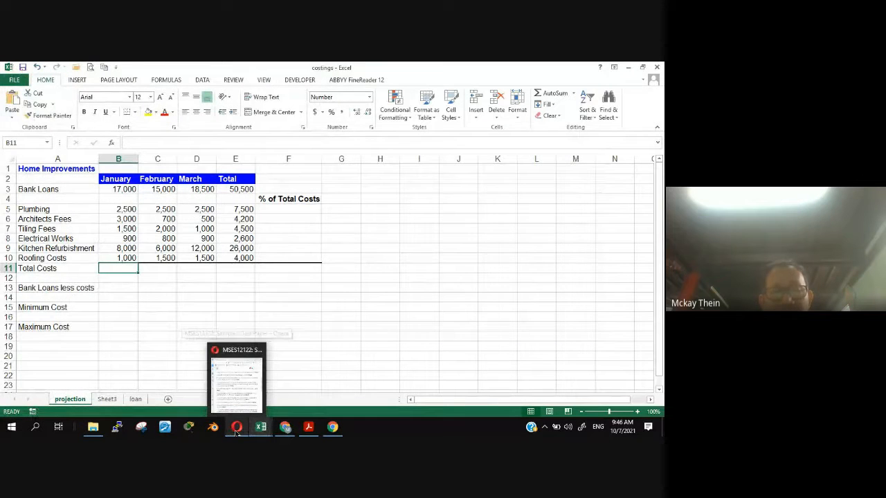
mouse_move(267, 430)
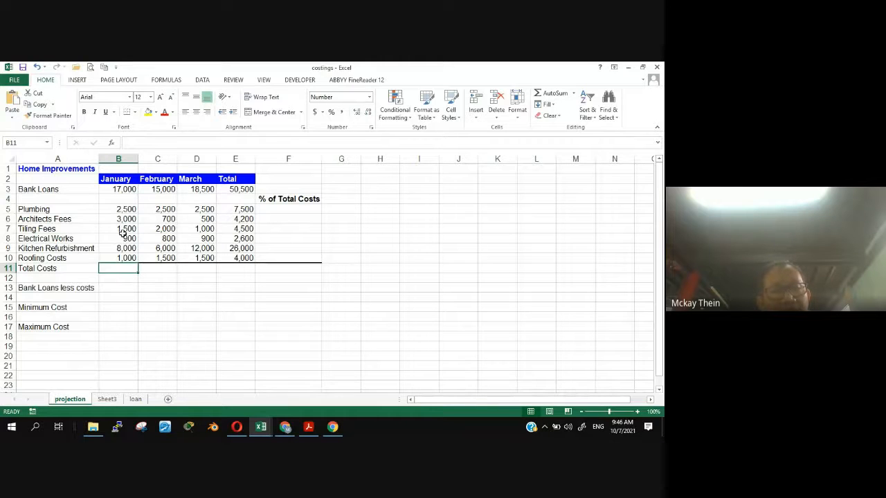
left_click_drag(122, 209, 113, 254)
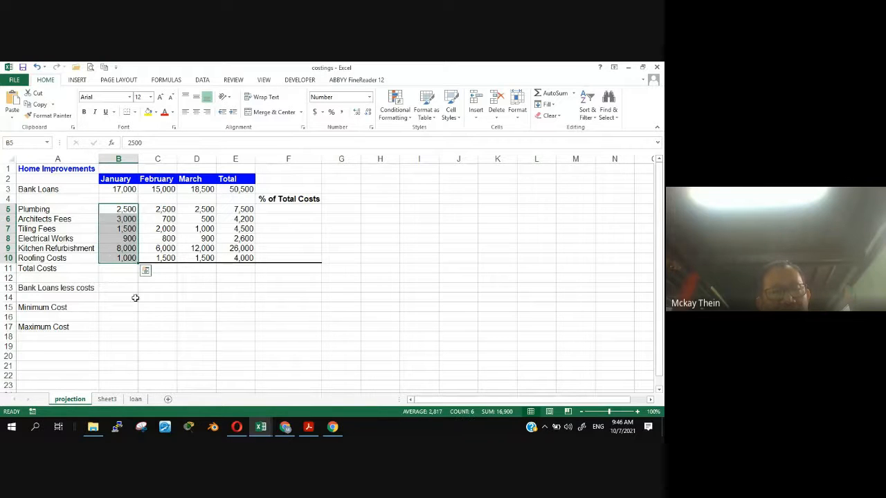
- Enter the function =SUM(B5:B10) in cell B11 of the projection worksheet, checking the meeting window partway through
left_click(121, 270)
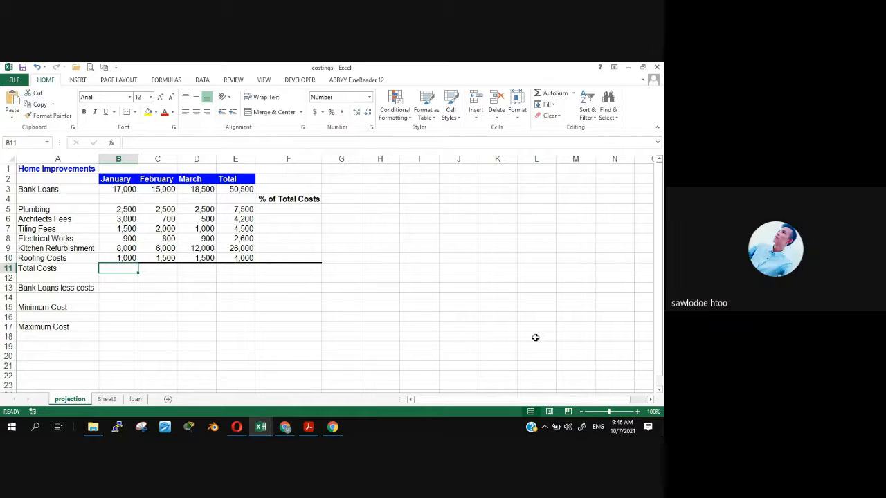
type("=")
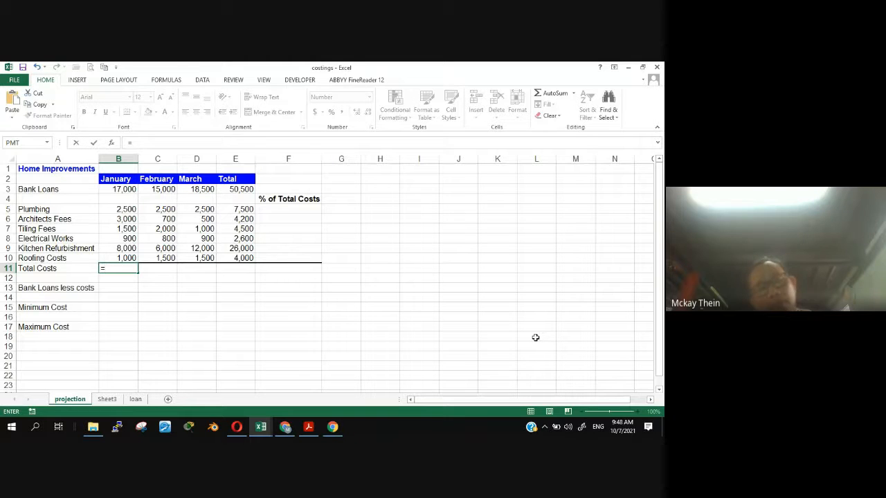
left_click(288, 429)
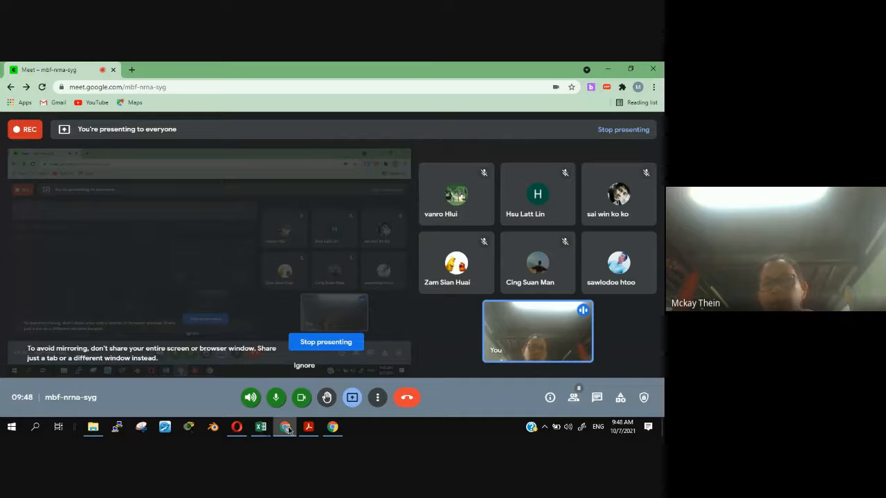
left_click(288, 429)
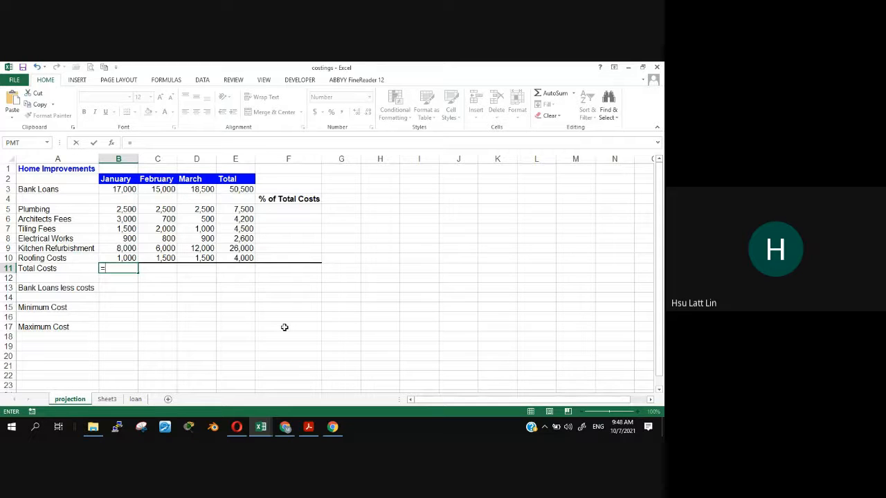
type("sum")
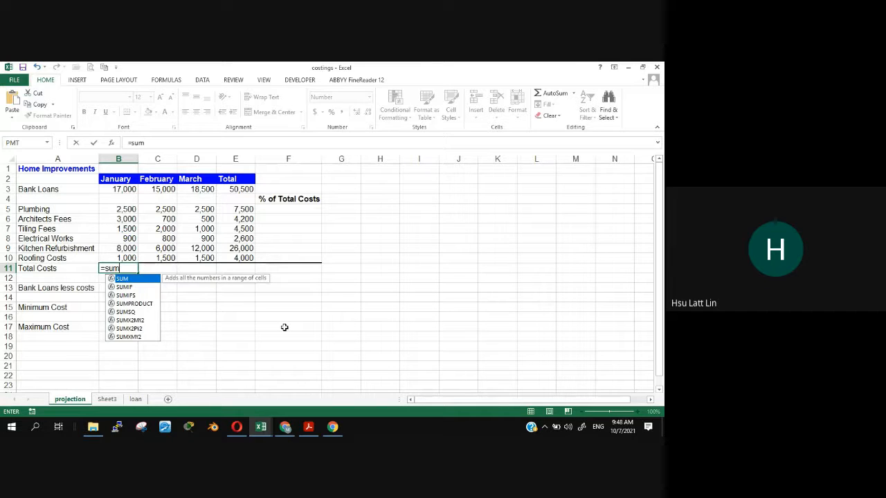
type("(")
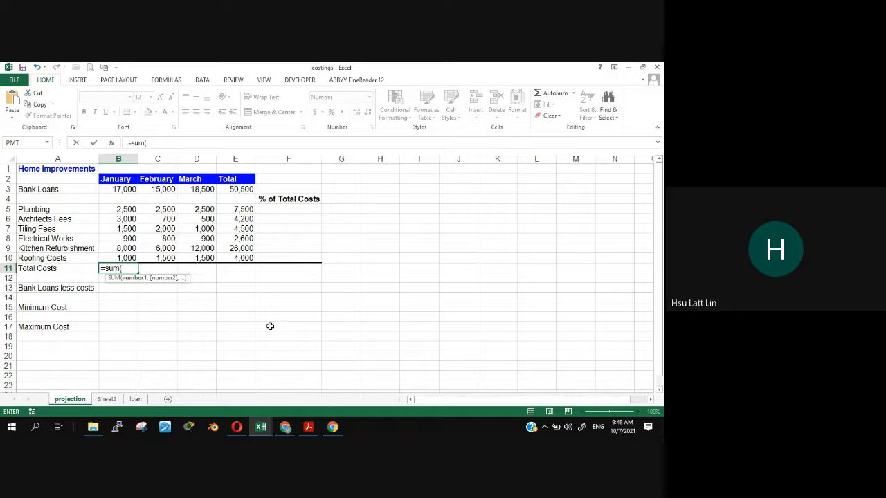
left_click(110, 210)
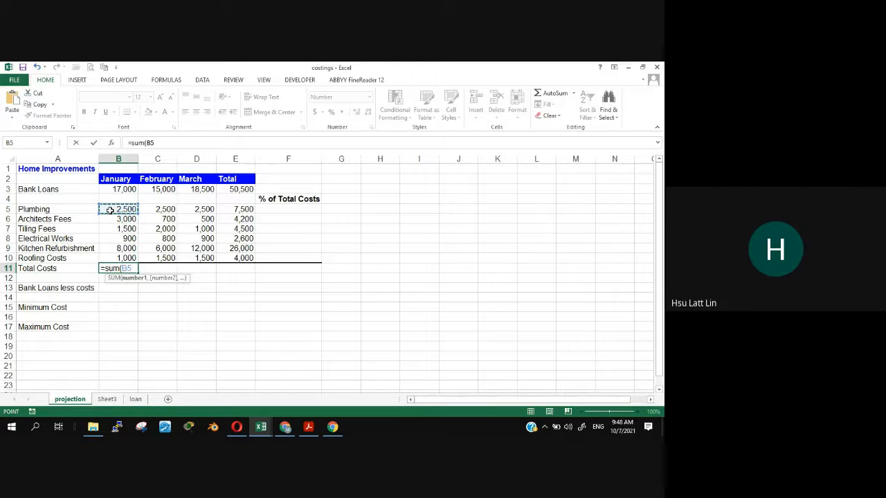
left_click_drag(112, 210, 115, 255)
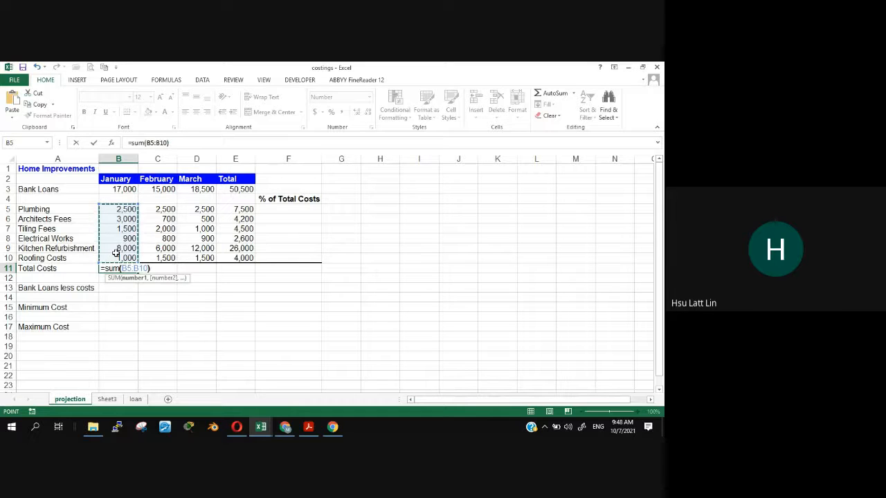
key("Return")
left_click(116, 266)
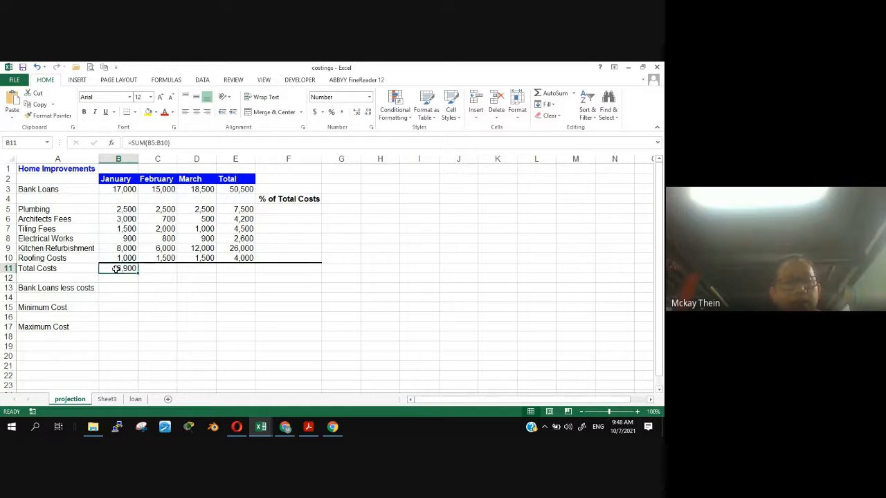
- Read question 5 of the test paper and check the meeting window before returning to the costings workbook
left_click(236, 427)
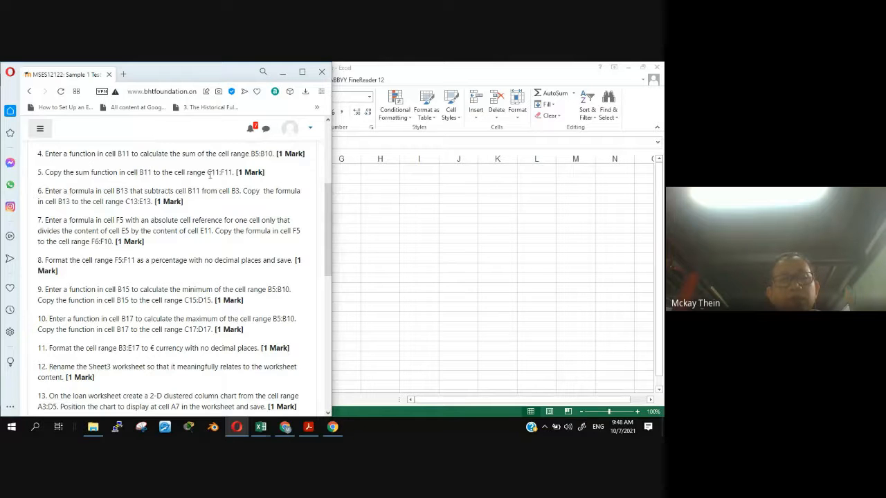
left_click(424, 72)
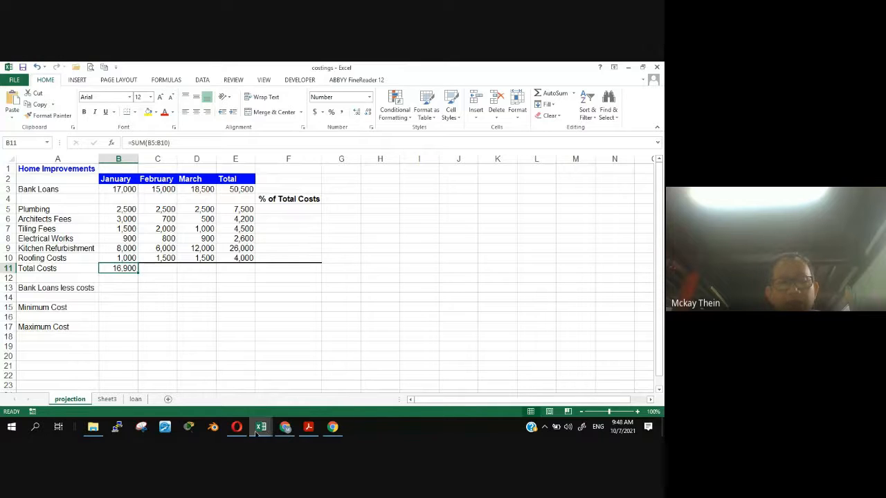
left_click(284, 429)
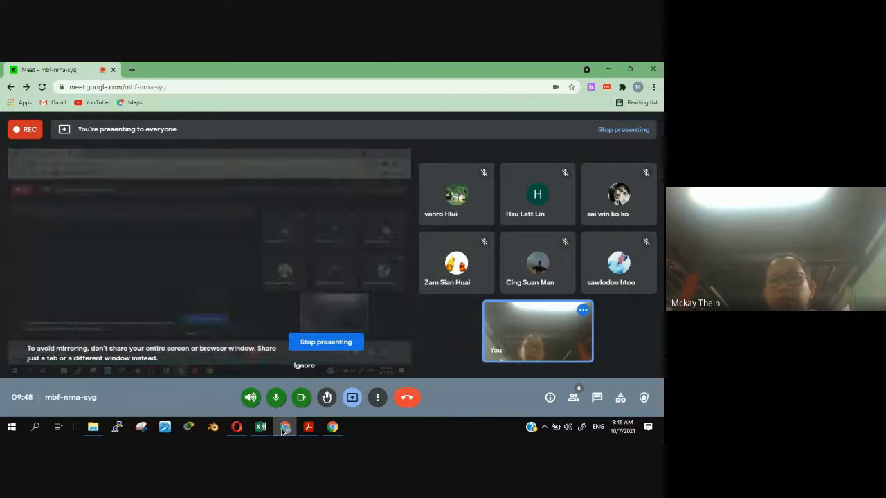
left_click(283, 429)
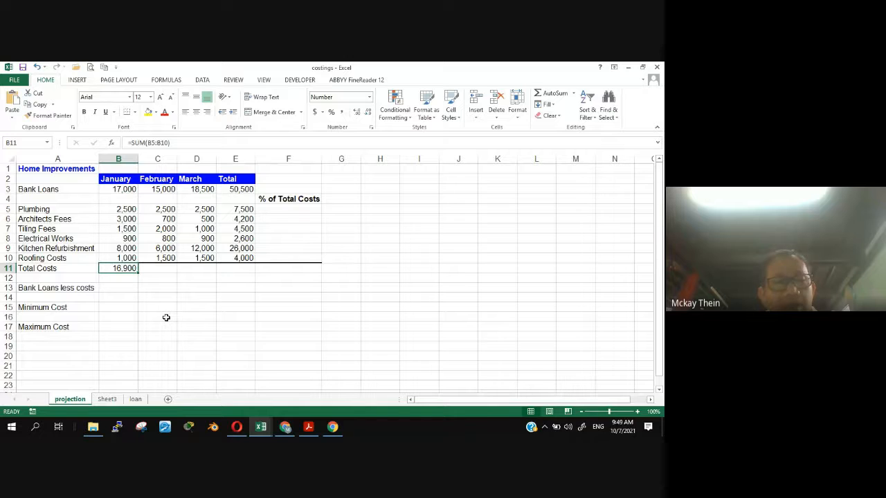
left_click(285, 427)
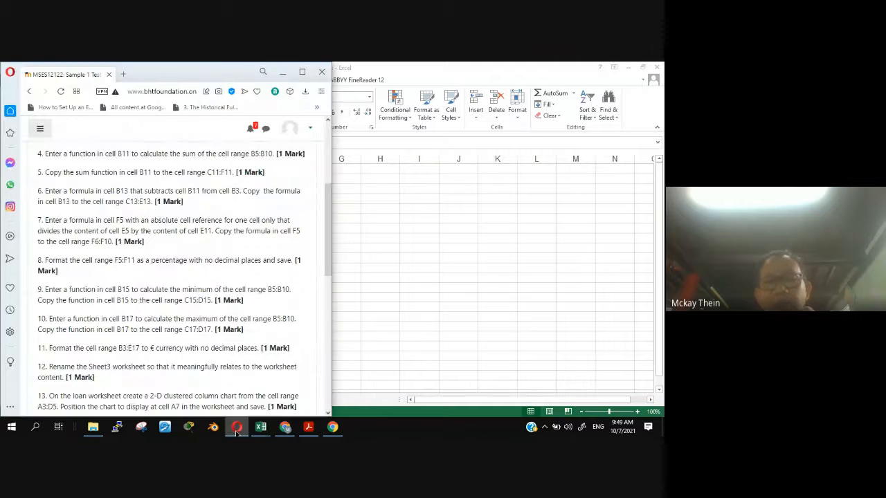
left_click(285, 427)
left_click(292, 431)
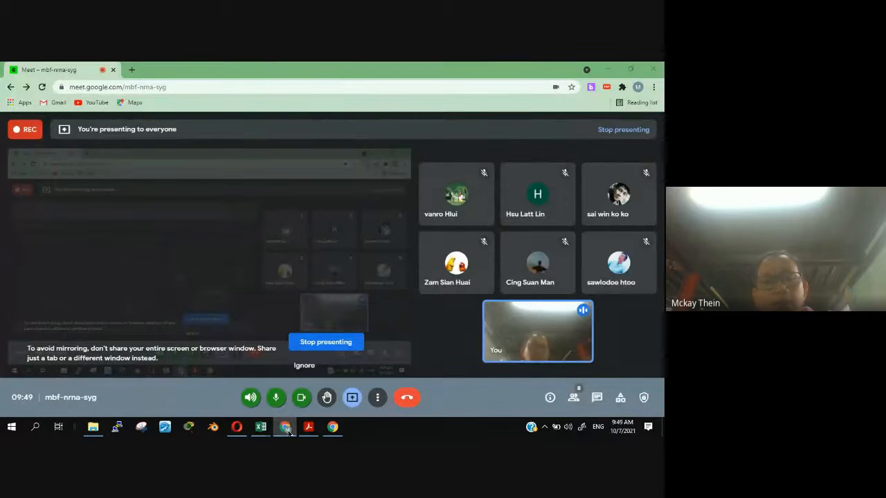
left_click(287, 429)
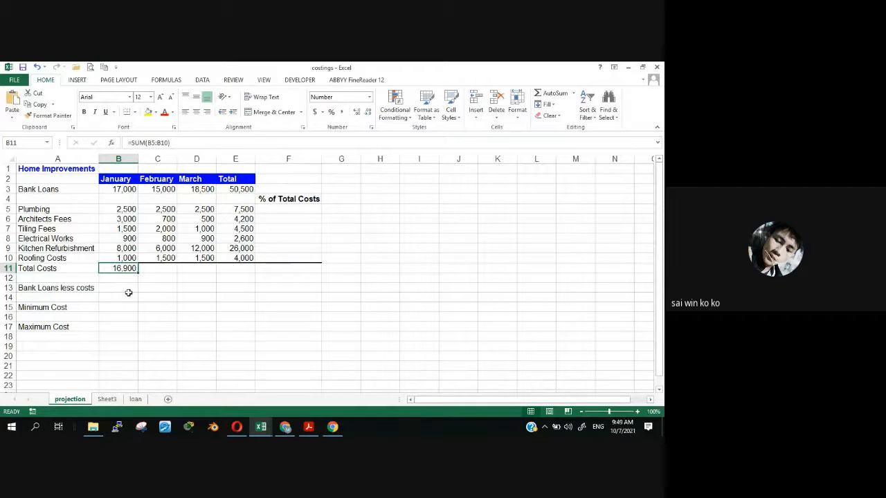
- Compare the Total Costs cells on the projection worksheet with the source cell B11 and target range C11:F11 in question 5
left_click(155, 268)
left_click_drag(155, 268, 233, 265)
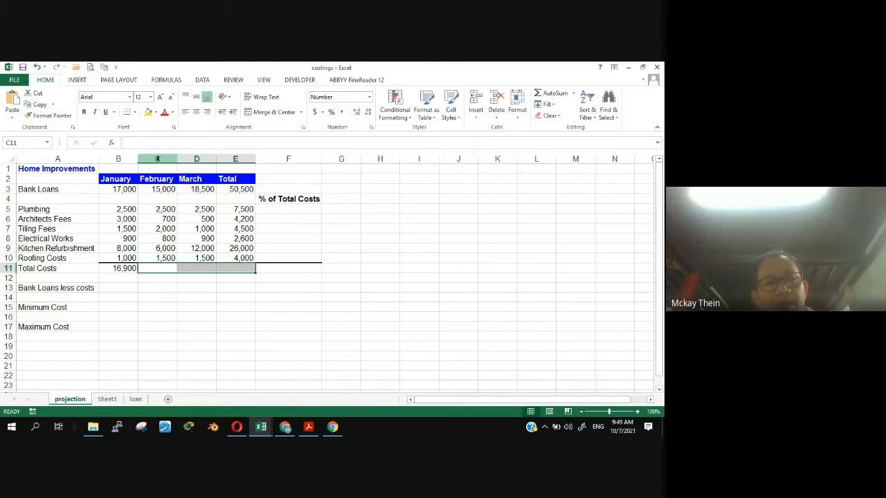
left_click(278, 268)
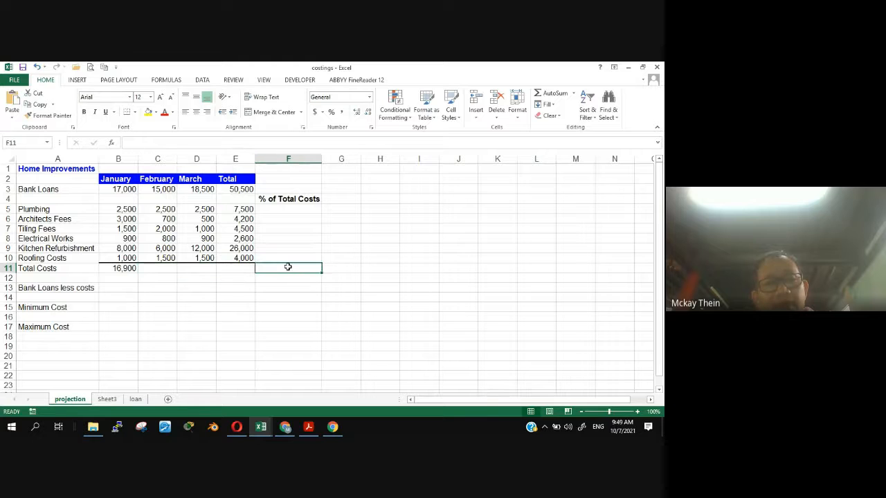
left_click(236, 427)
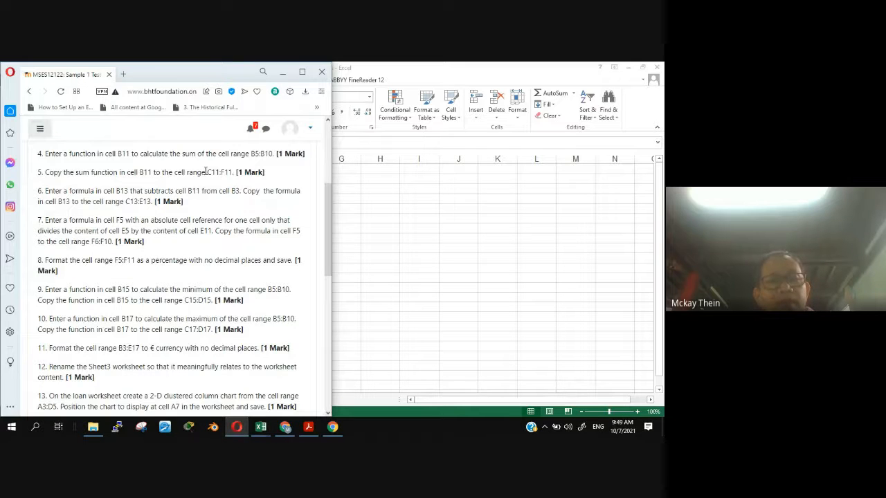
left_click_drag(206, 172, 233, 173)
scroll(328, 210, "down", 1)
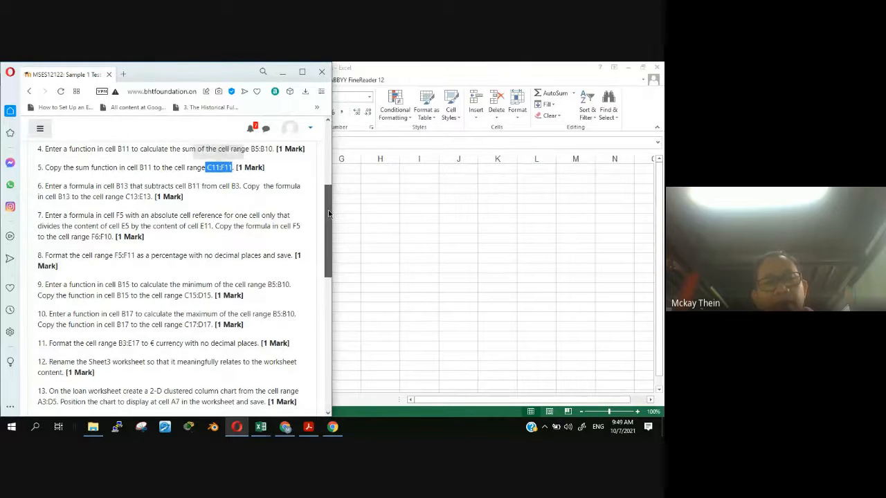
left_click(412, 77)
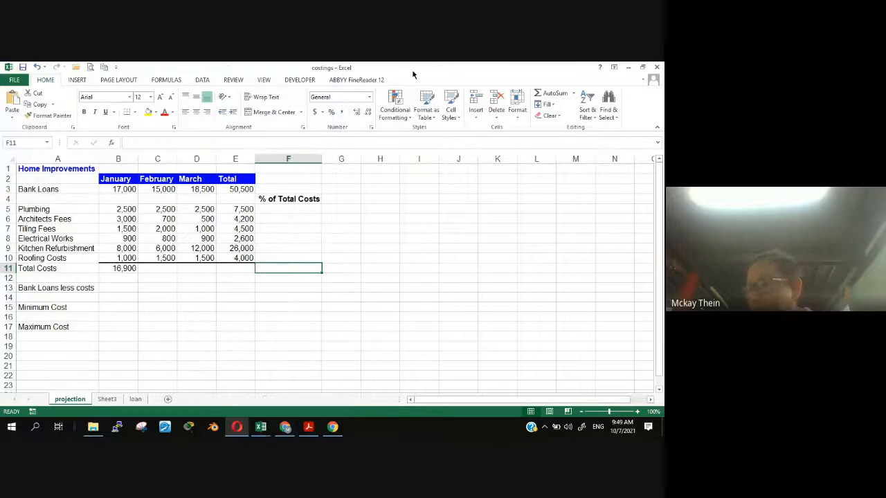
left_click(112, 268)
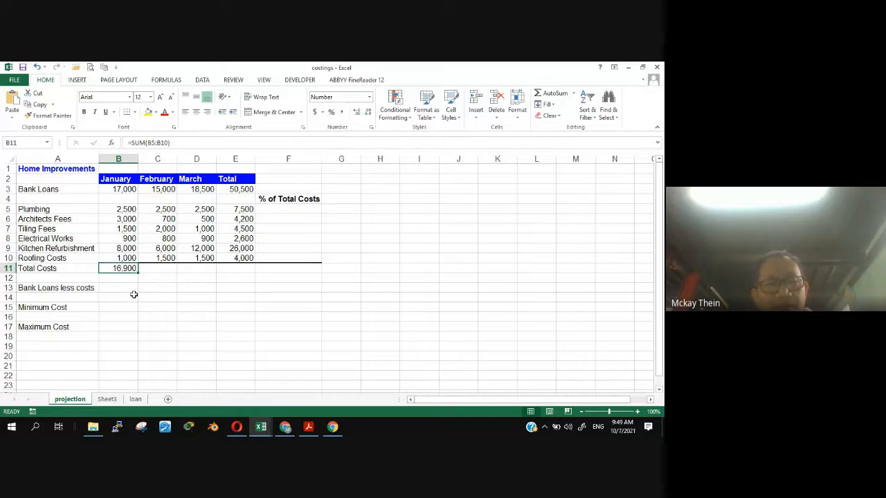
left_click(236, 428)
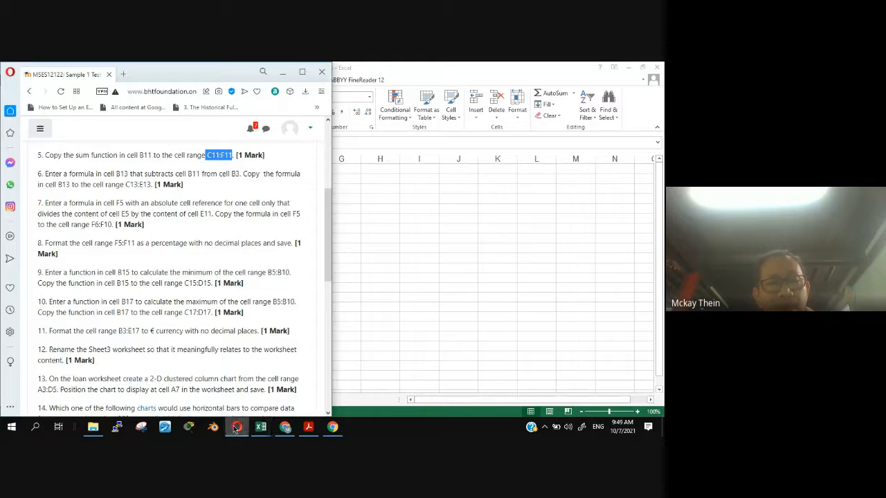
left_click(272, 159)
- Copy the sum function in cell B11 of the projection worksheet to the cell range C11:F11 and clear the copy marquee
left_click(392, 224)
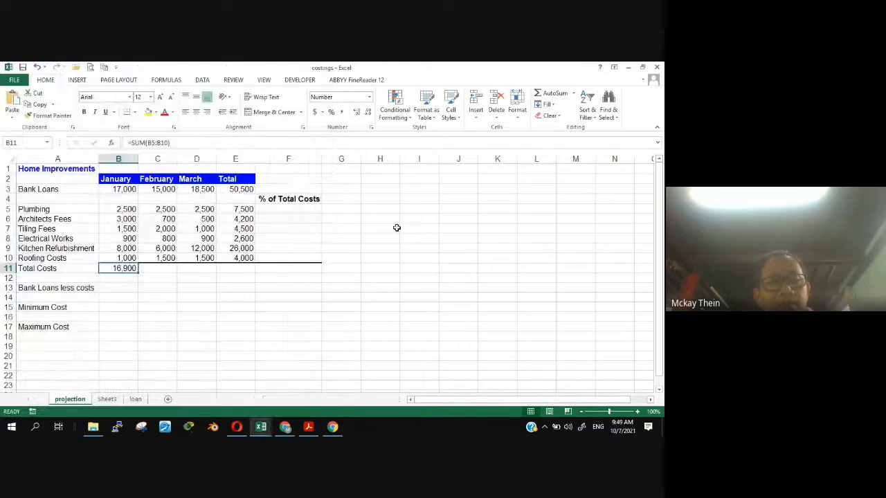
left_click_drag(160, 273, 292, 266)
left_click(124, 268)
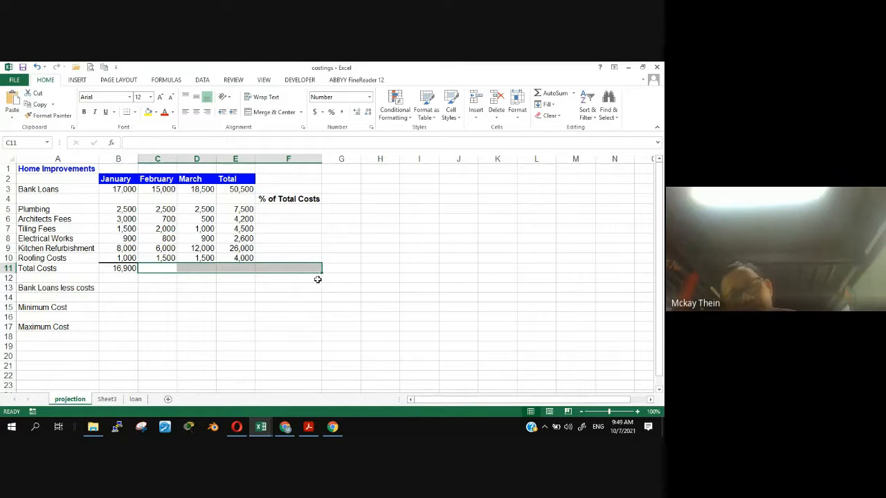
left_click(124, 268)
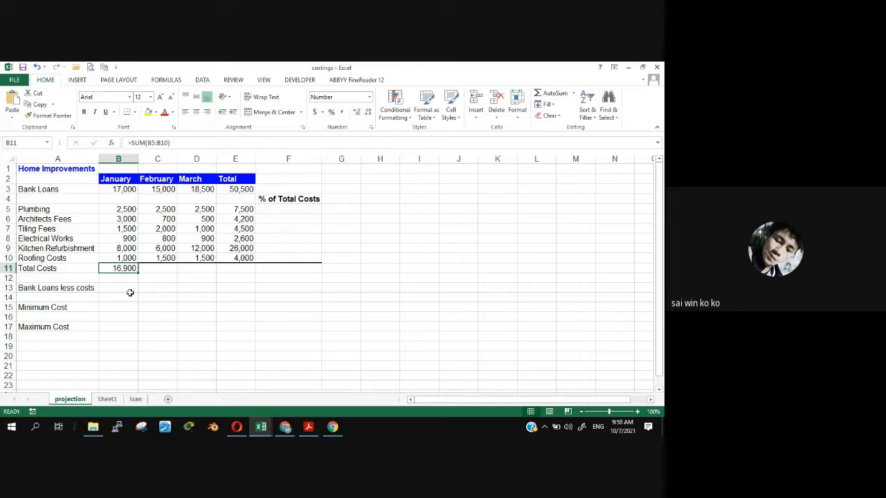
right_click(117, 269)
left_click(144, 91)
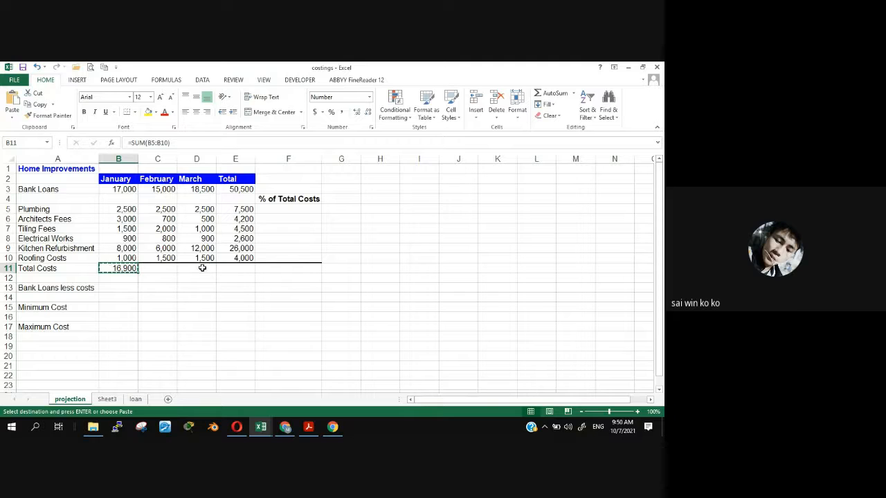
left_click(274, 267)
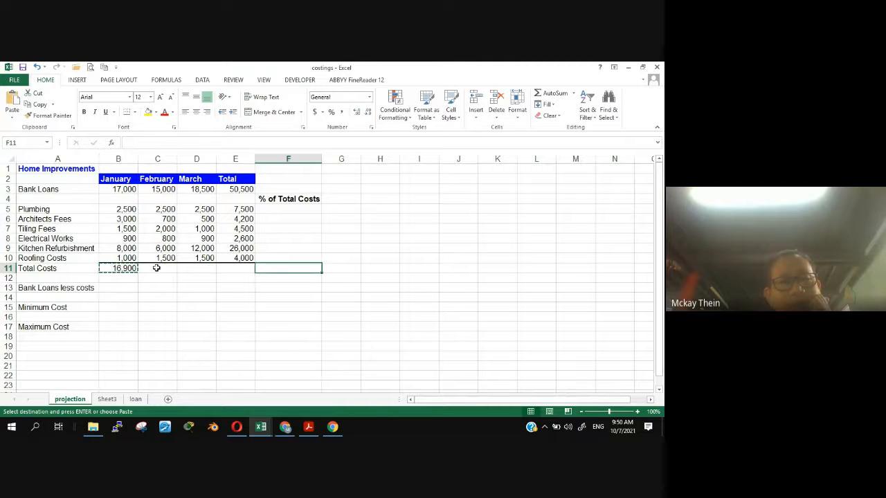
left_click_drag(156, 268, 265, 267)
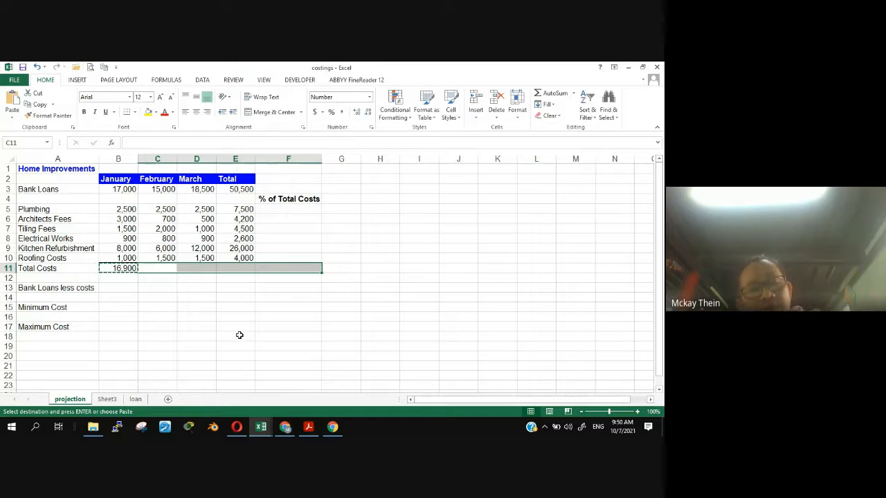
right_click(234, 268)
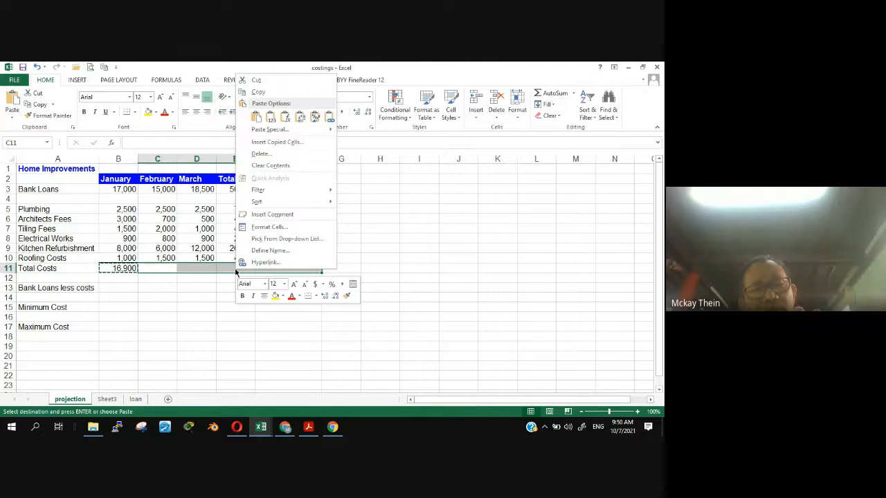
left_click(254, 118)
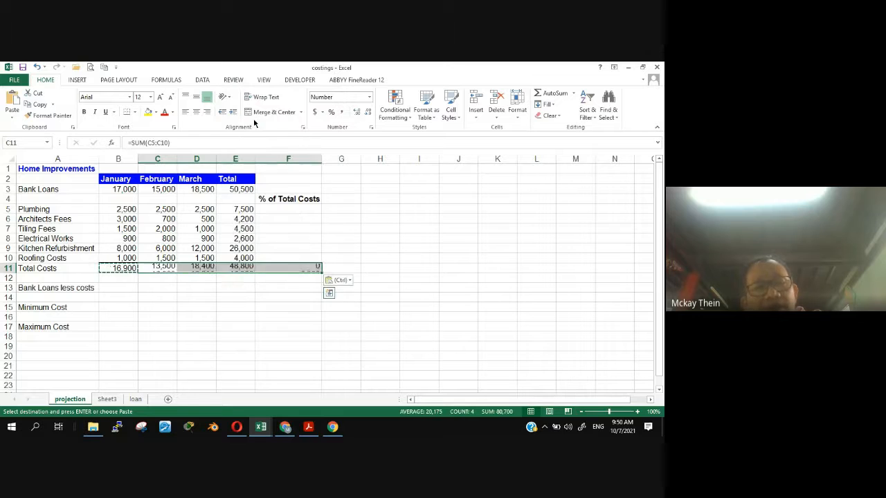
left_click(232, 329)
key("Escape")
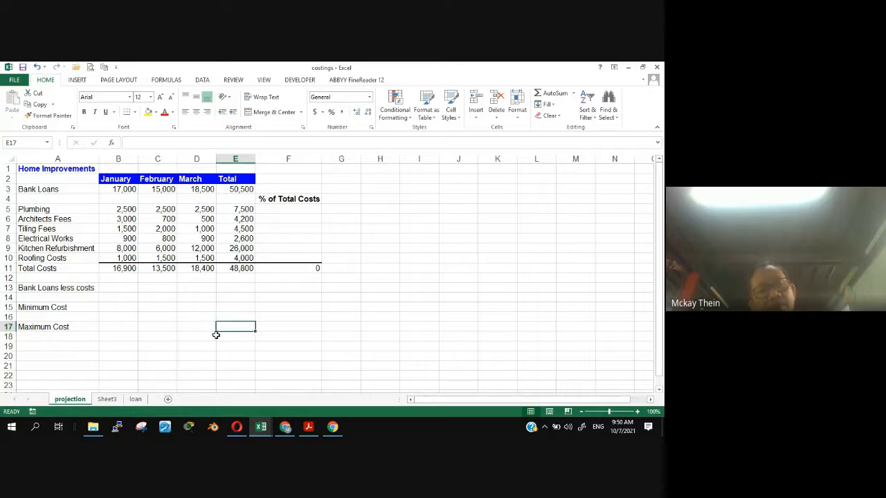
- Read question 6 of the test paper and locate cells B13, B3 and B11 on the projection worksheet
left_click(236, 427)
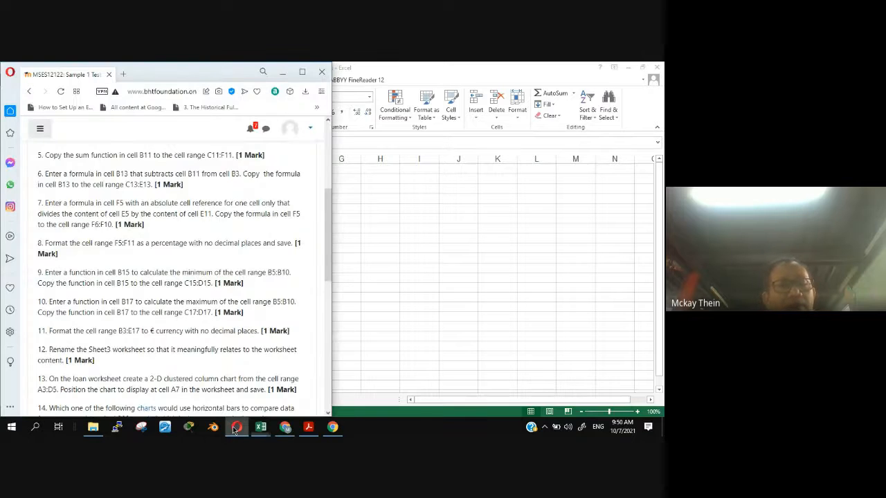
left_click_drag(327, 220, 323, 230)
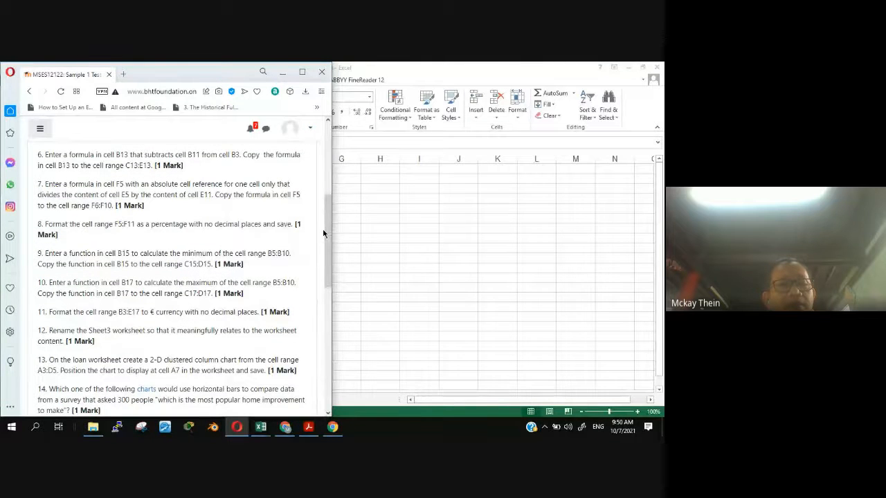
left_click(417, 325)
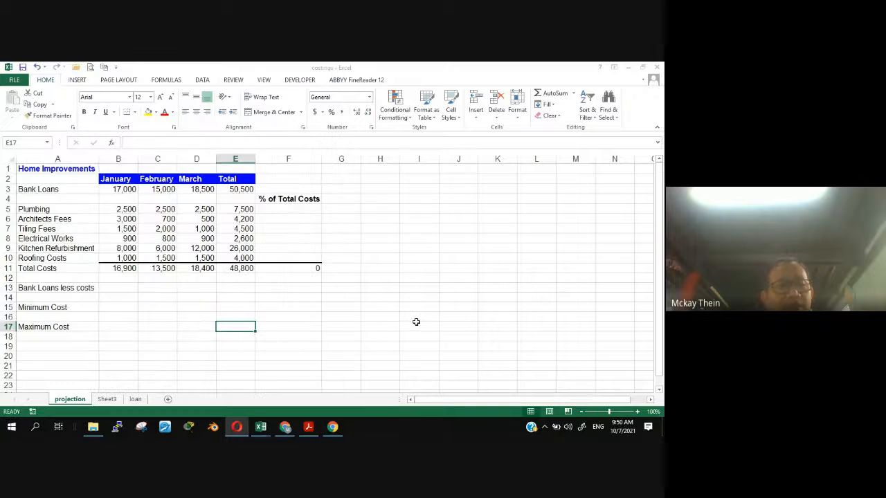
left_click(119, 289)
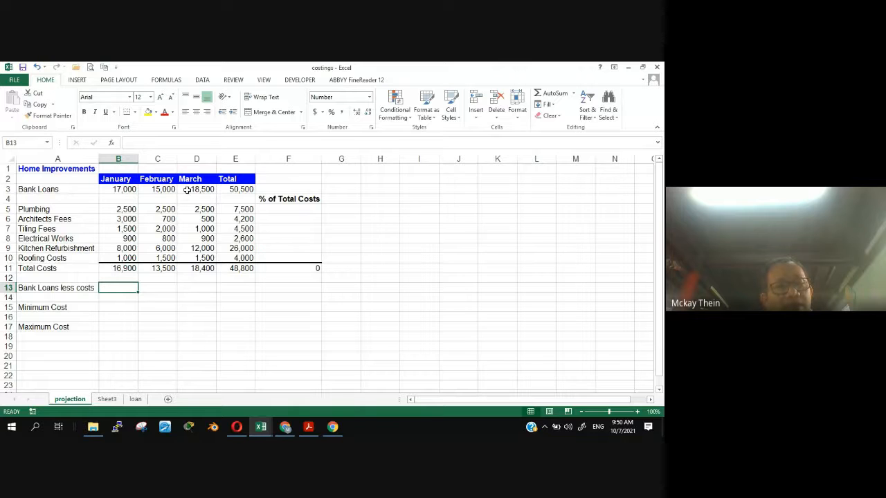
key("alt+Tab")
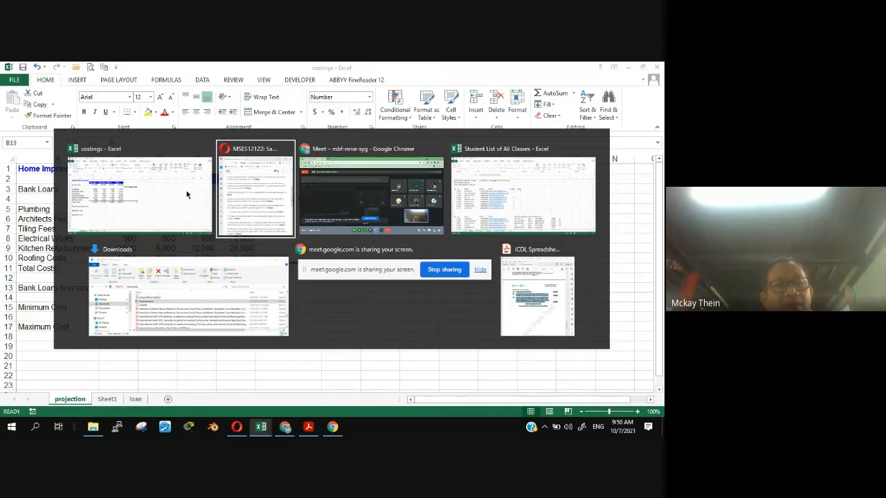
key("alt+Tab")
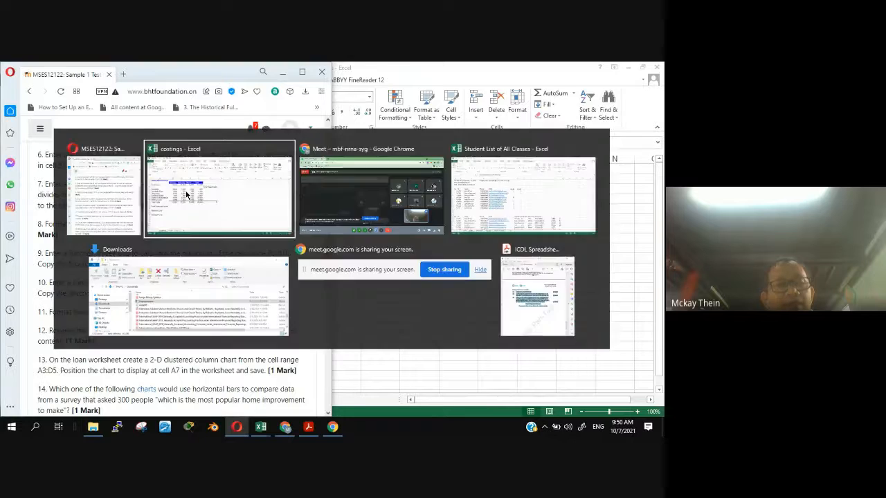
left_click(117, 190)
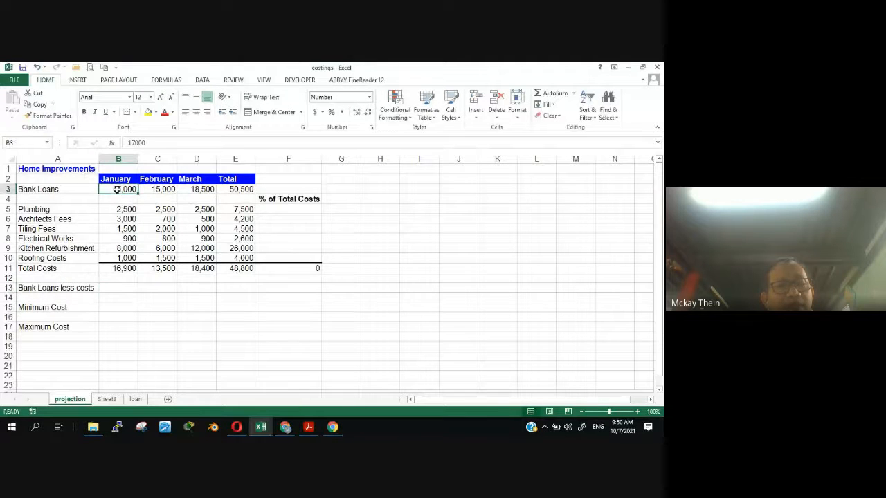
left_click(119, 268)
- Enter the formula =B3-B11 in cell B13 of the projection worksheet, checking question 6 and the meeting window beforehand
left_click(114, 288)
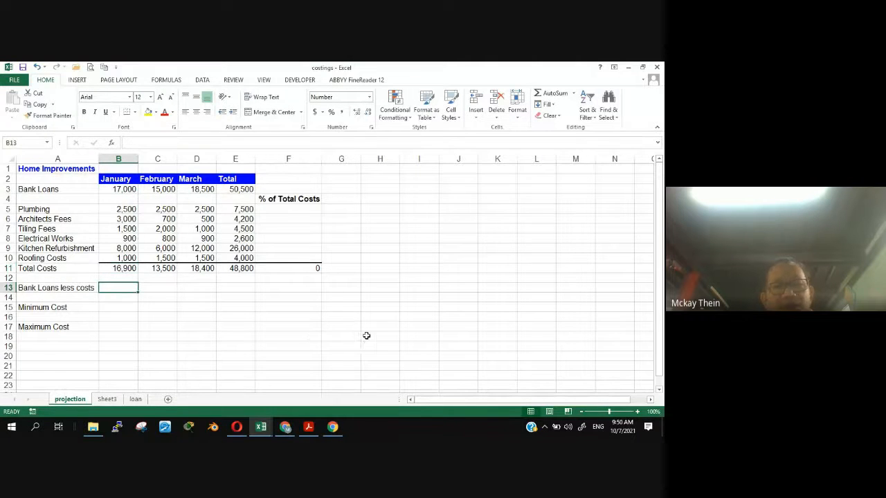
key("alt+Tab")
key("alt+Tab")
left_click(284, 429)
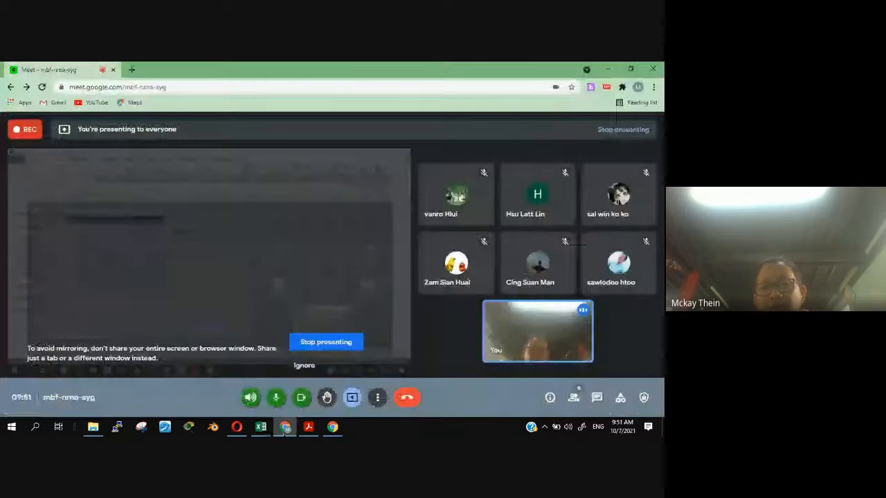
left_click(284, 428)
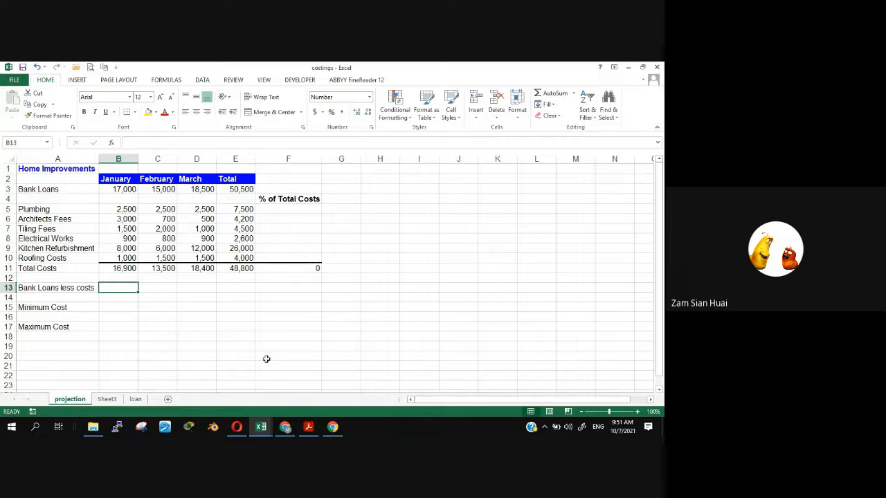
type("=")
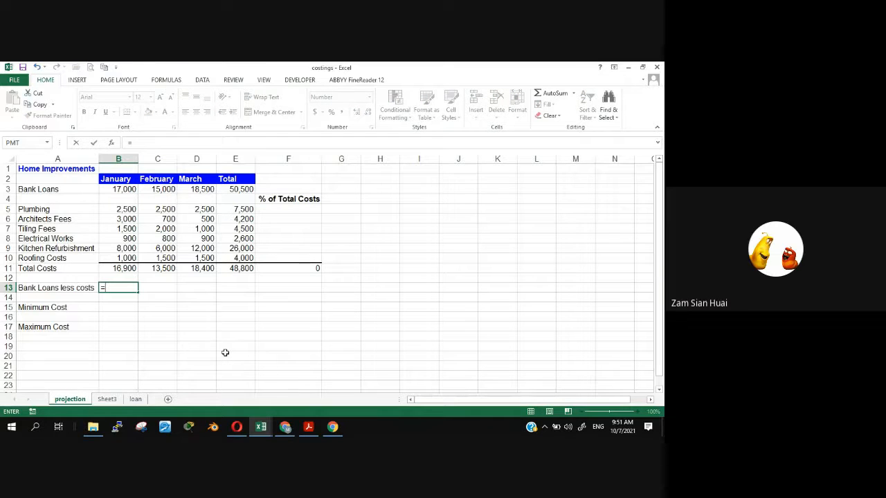
left_click(125, 191)
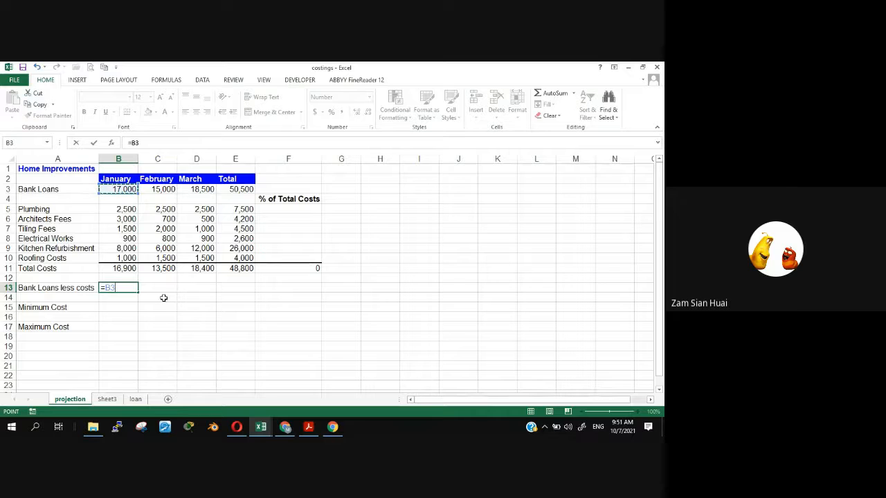
type("-")
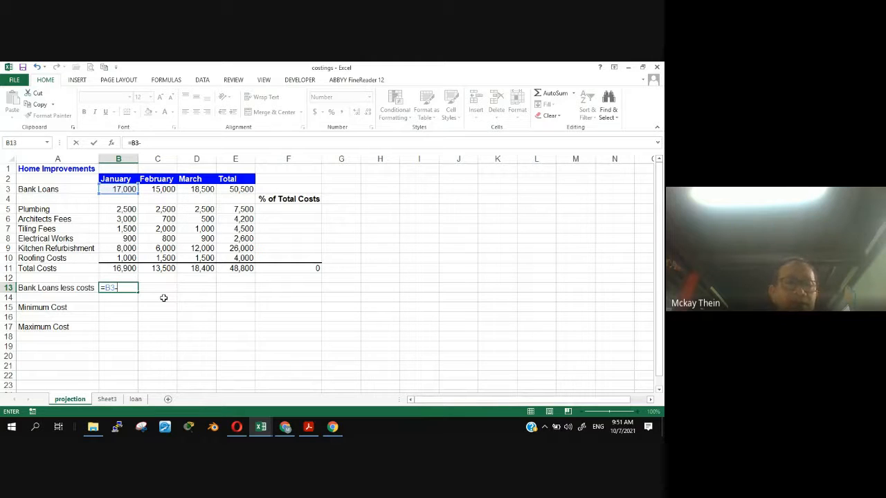
left_click(131, 269)
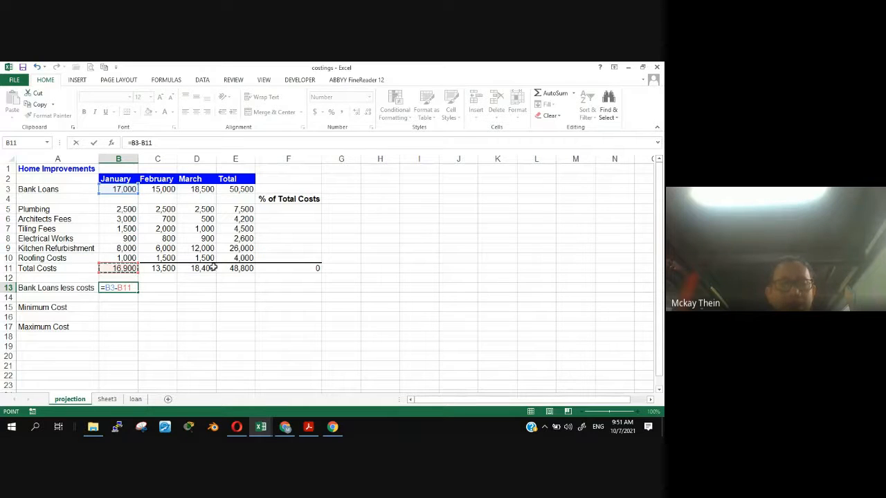
key("Return")
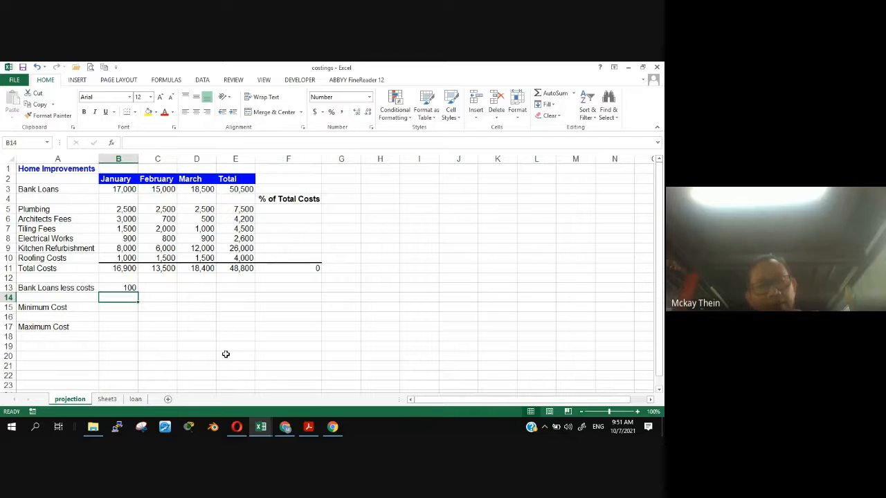
- Check the meeting window and reread the copy instruction in question 6, locating source cell B13 and target range C13:E13 on the projection worksheet
left_click(236, 427)
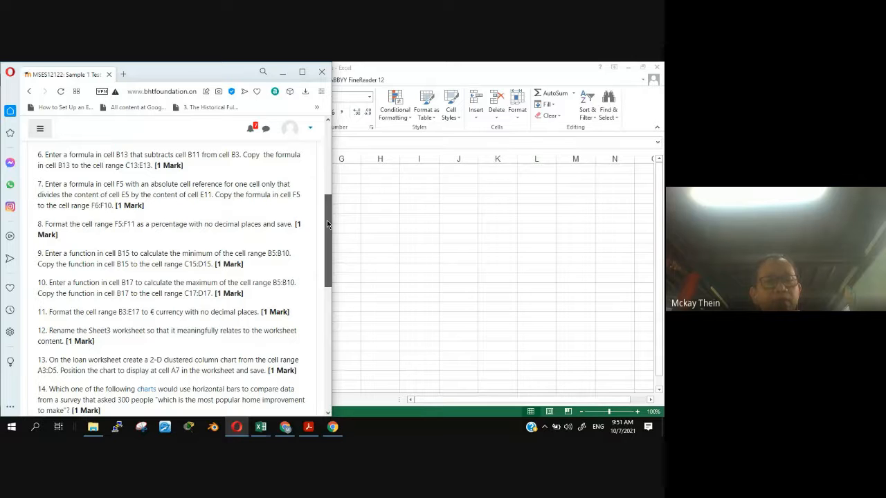
left_click(286, 428)
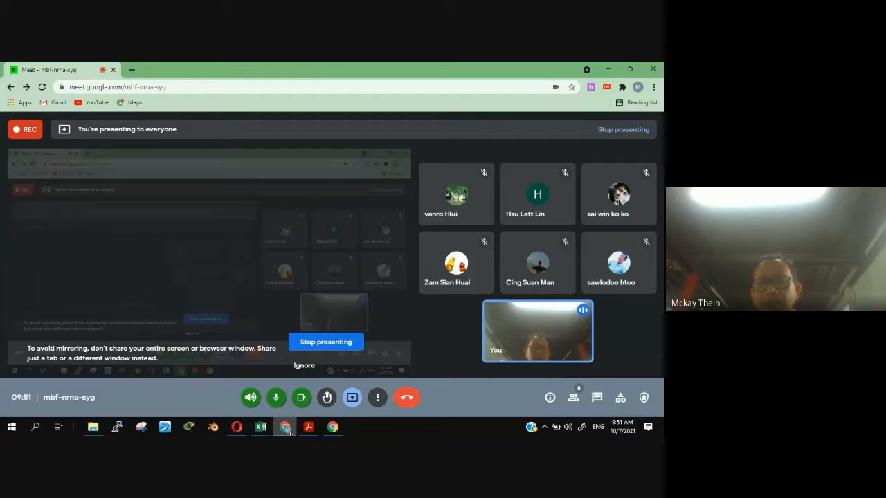
left_click(287, 428)
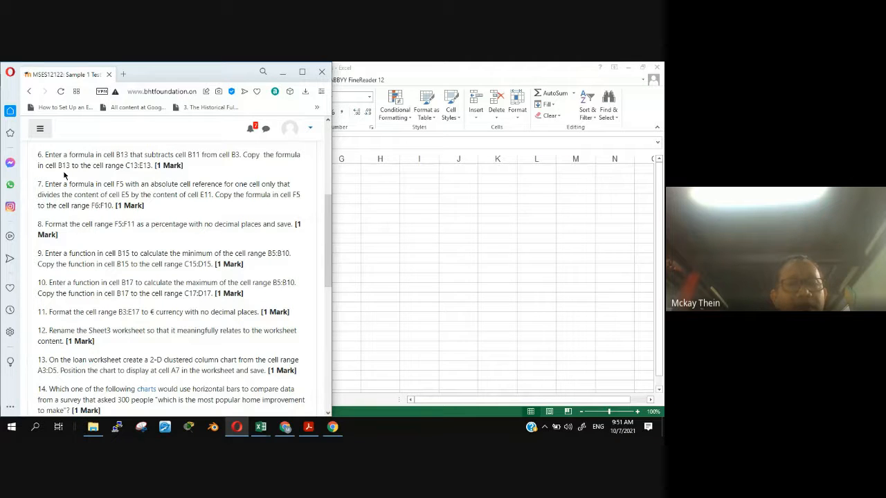
left_click(445, 67)
left_click(122, 298)
left_click(119, 288)
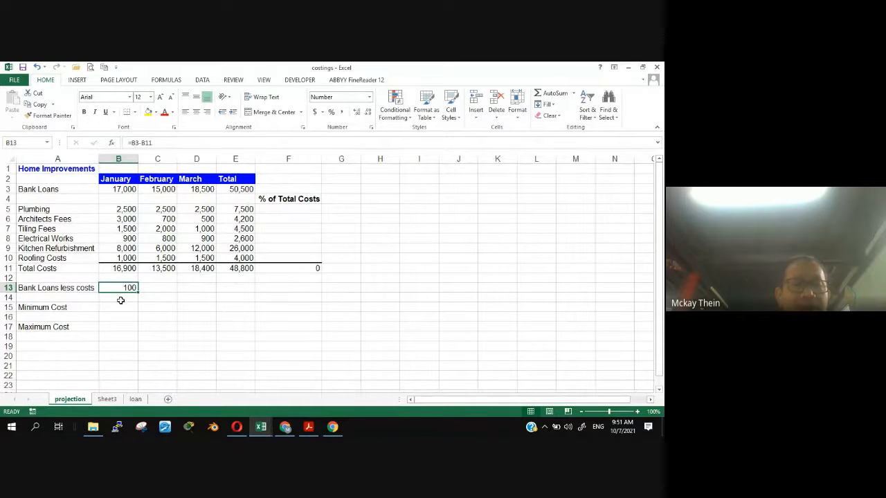
left_click_drag(164, 288, 228, 287)
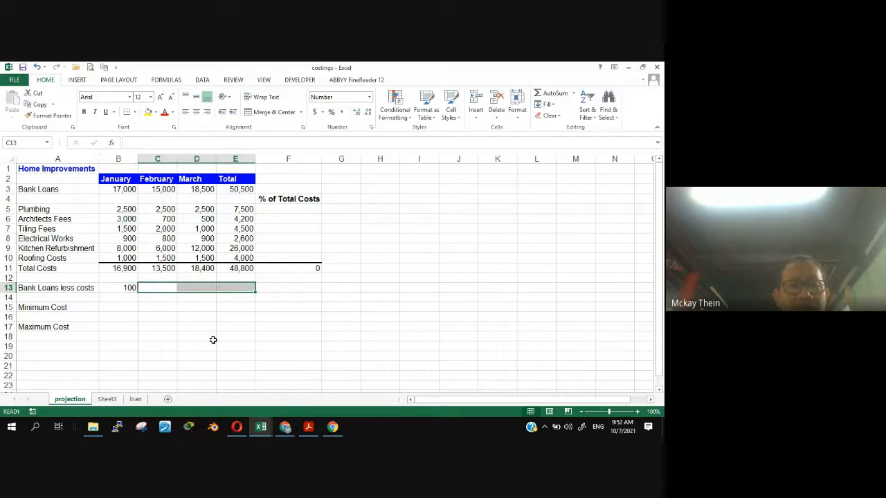
- Copy the Bank Loans less costs formula from cell B13 across the cell range C13:E13
left_click(118, 287)
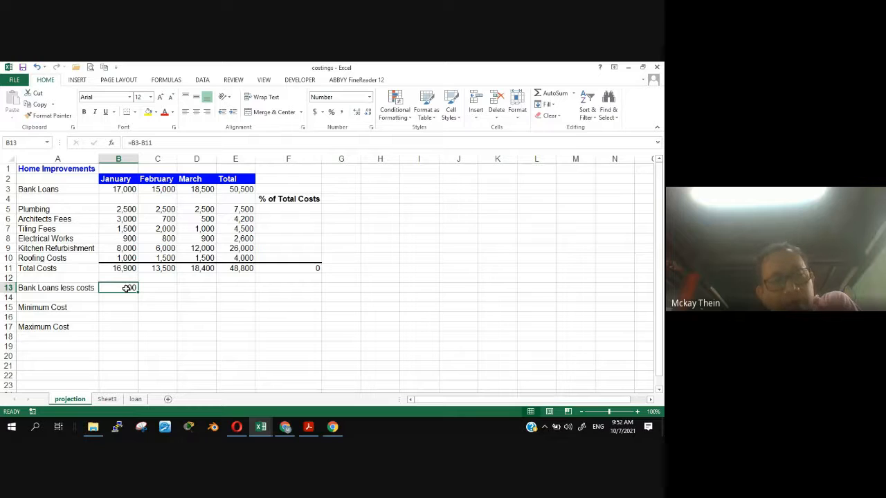
key("ctrl+c")
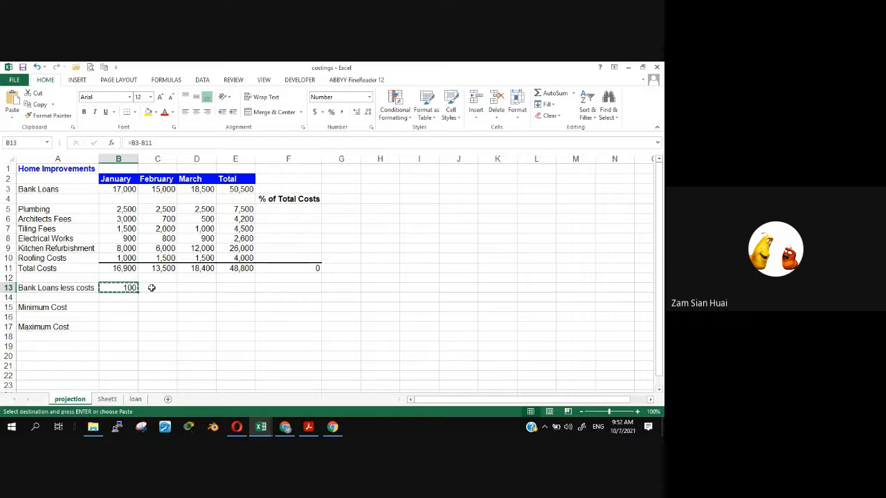
left_click_drag(152, 287, 219, 286)
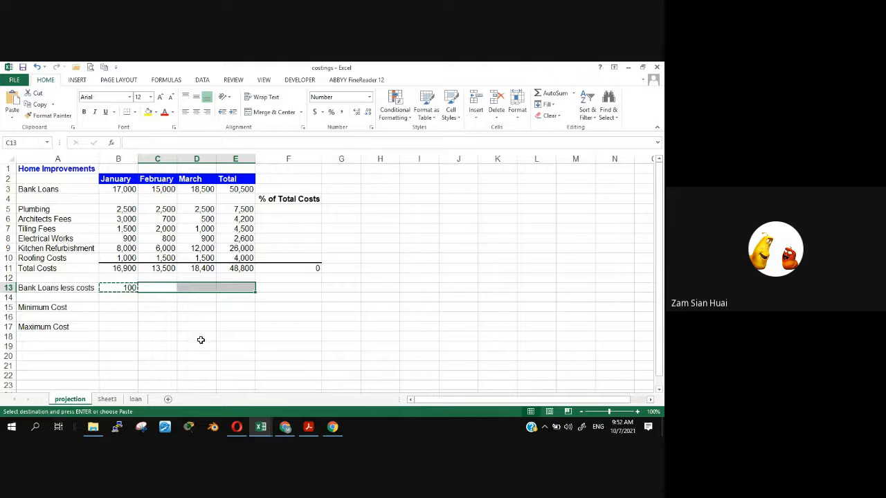
left_click(130, 288)
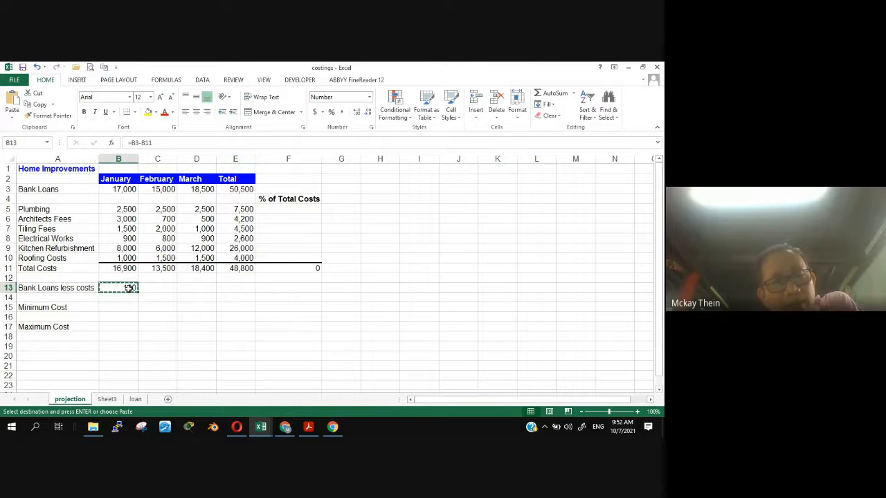
left_click_drag(153, 291, 236, 290)
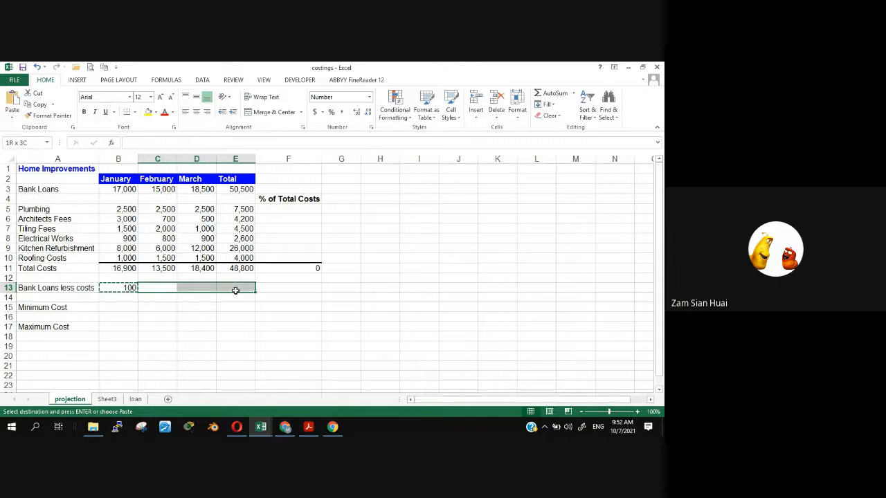
left_click(131, 288)
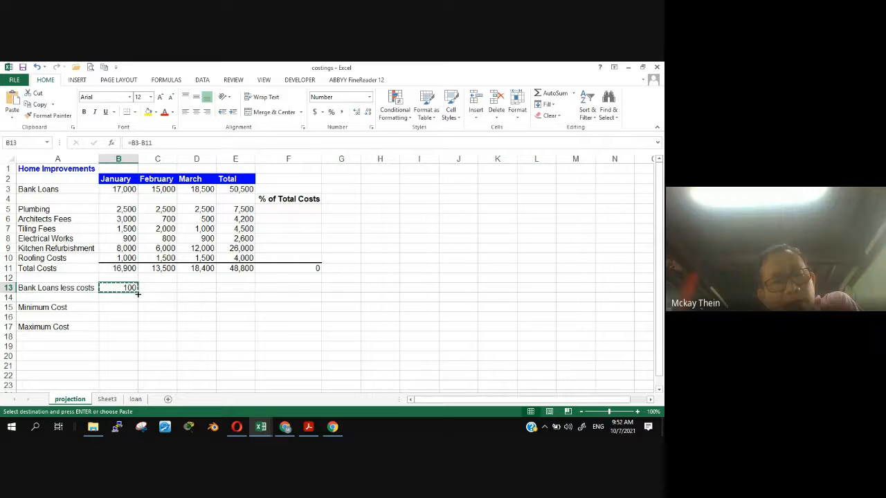
left_click_drag(138, 291, 249, 292)
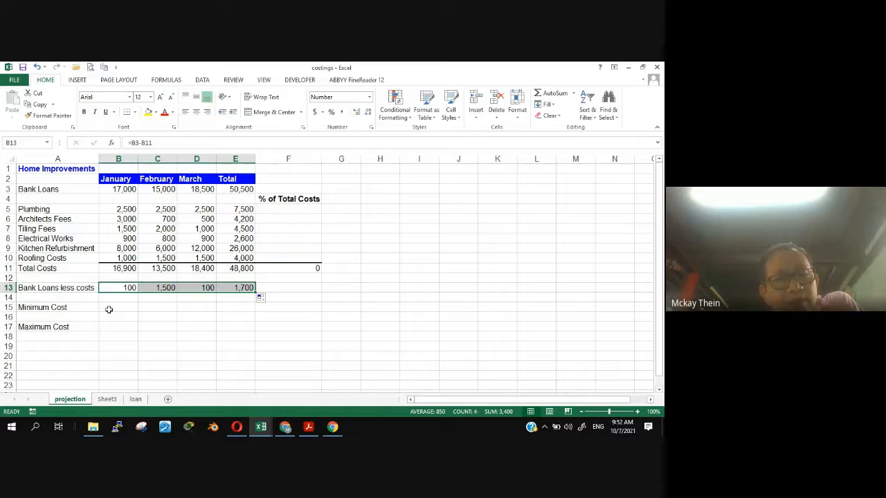
- Read question 7 of the test paper and locate target cell F5 on the projection worksheet
left_click(236, 427)
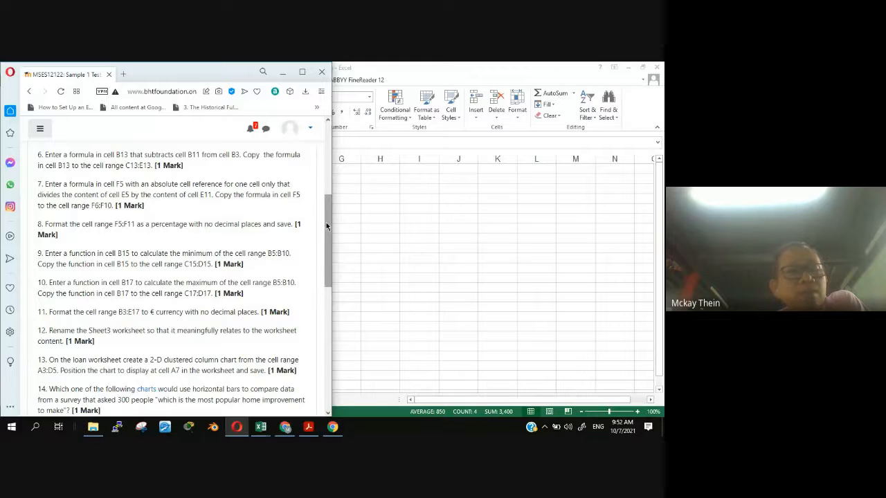
left_click_drag(328, 225, 328, 234)
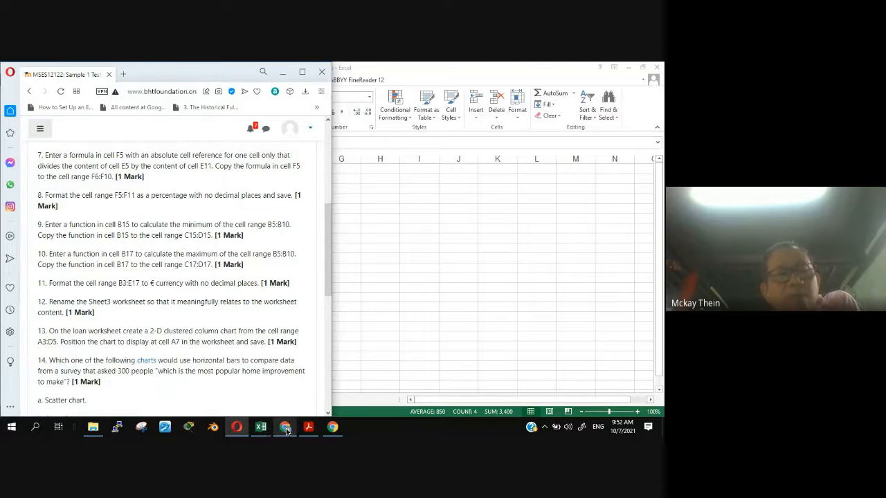
left_click(435, 328)
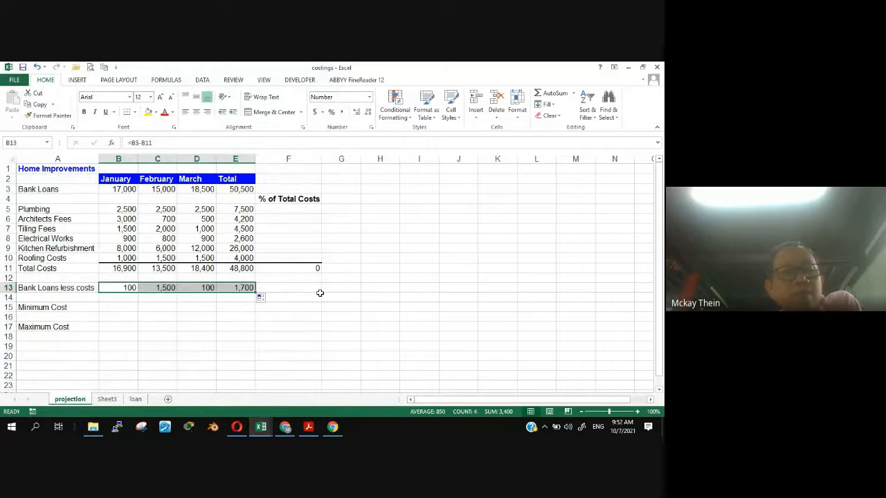
left_click(282, 208)
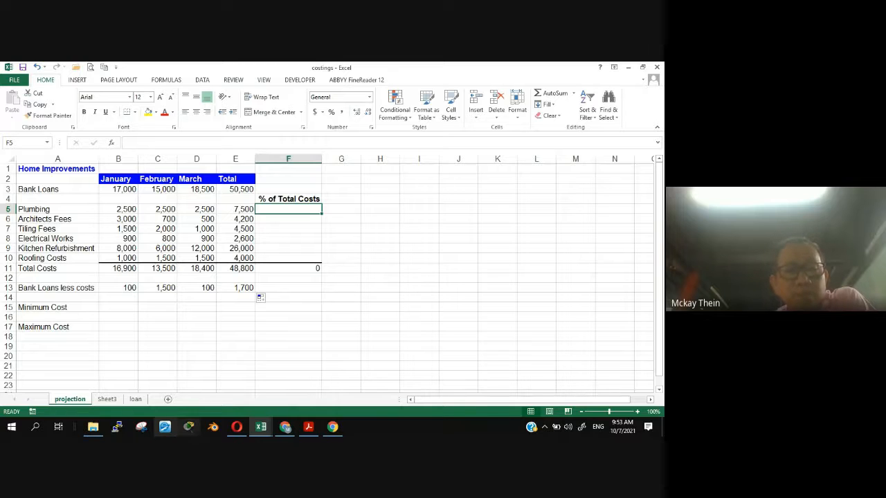
left_click(235, 429)
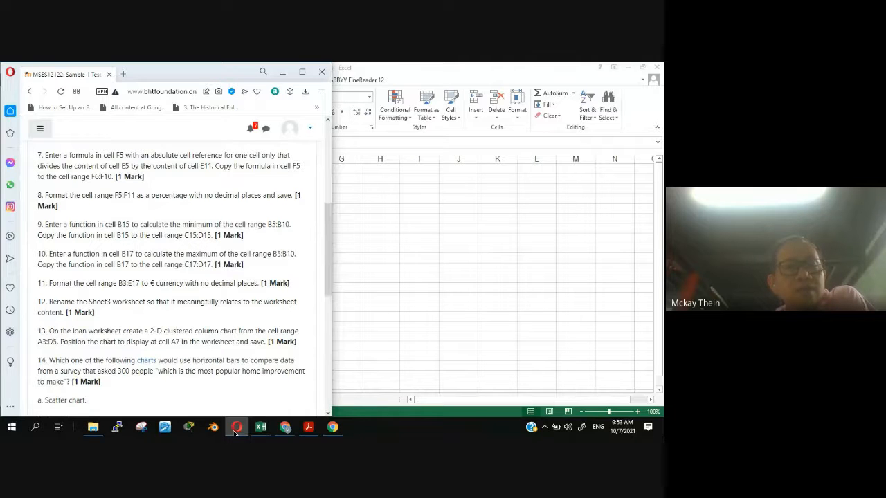
left_click(236, 429)
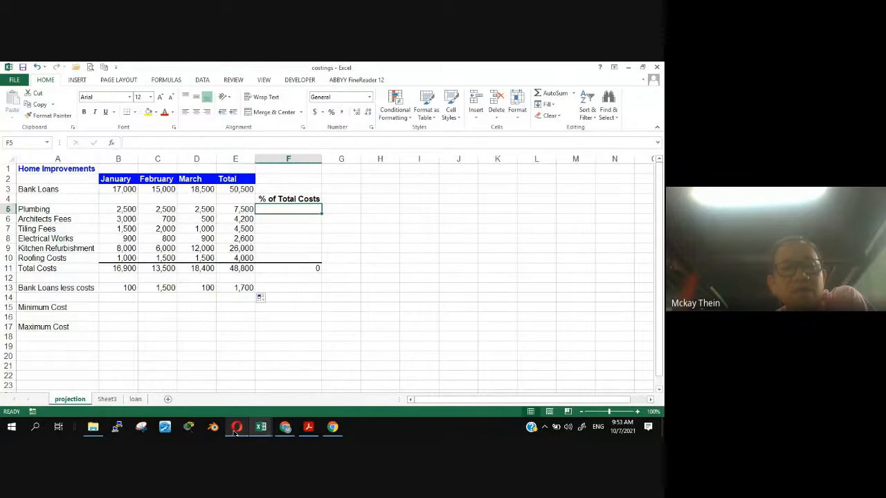
- Locate cells E5 and E11 on the projection worksheet, rereading the division and absolute reference instruction in question 7
left_click(234, 209)
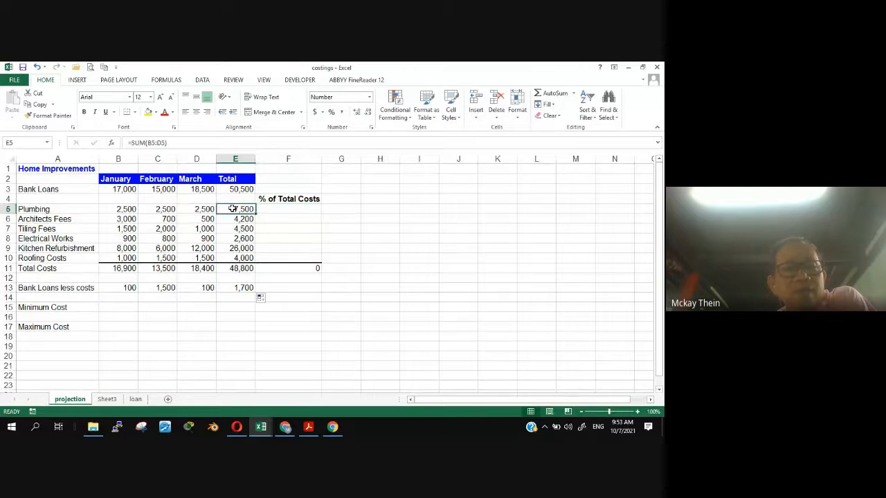
left_click(237, 429)
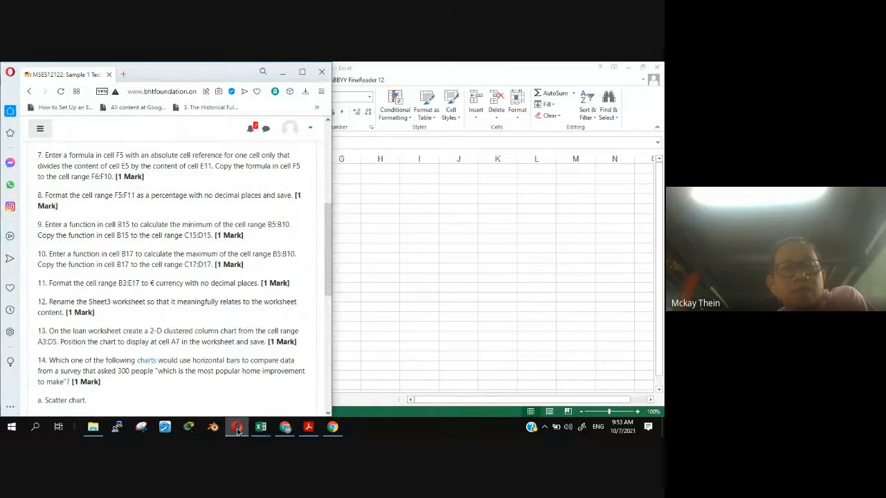
left_click(237, 429)
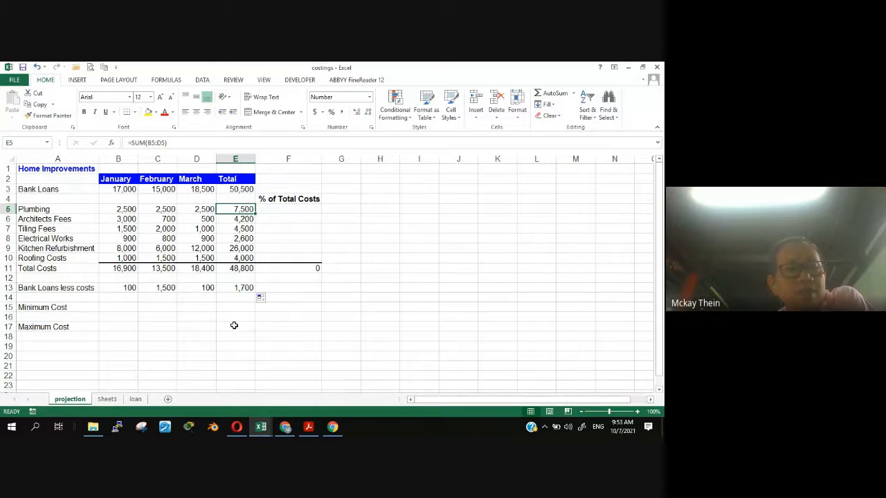
left_click(236, 271)
left_click(236, 207)
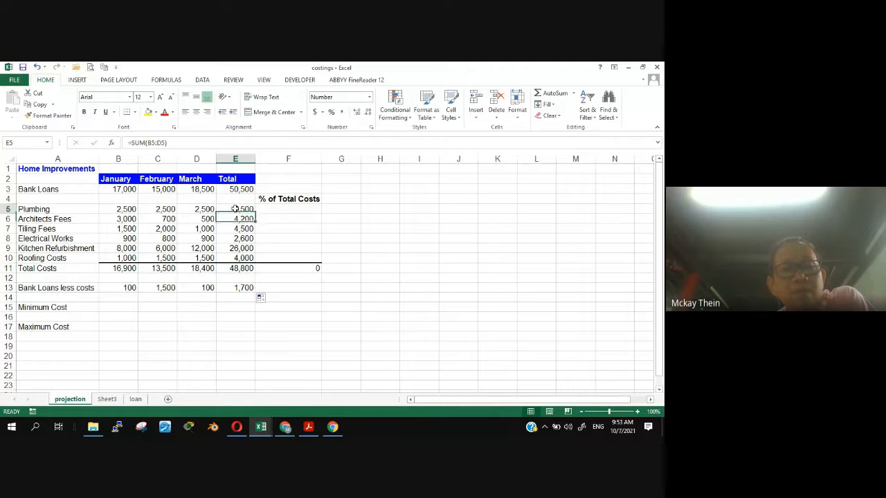
left_click(236, 269)
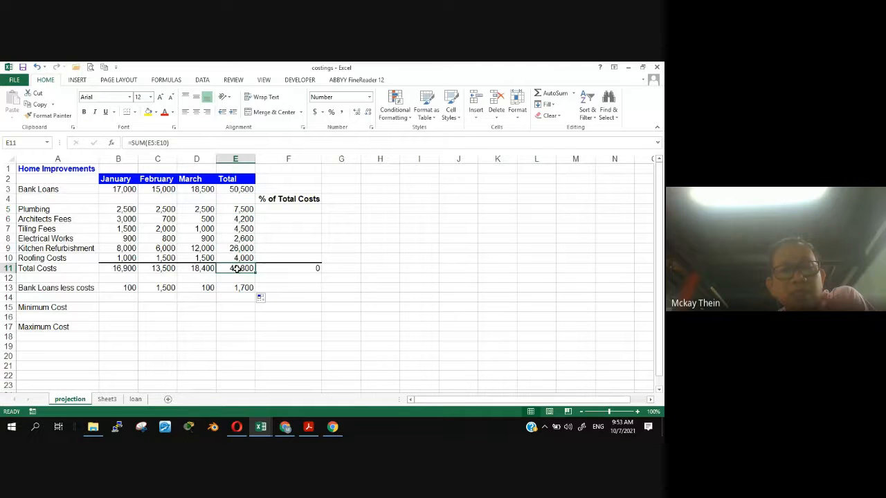
left_click(238, 209)
left_click(236, 268)
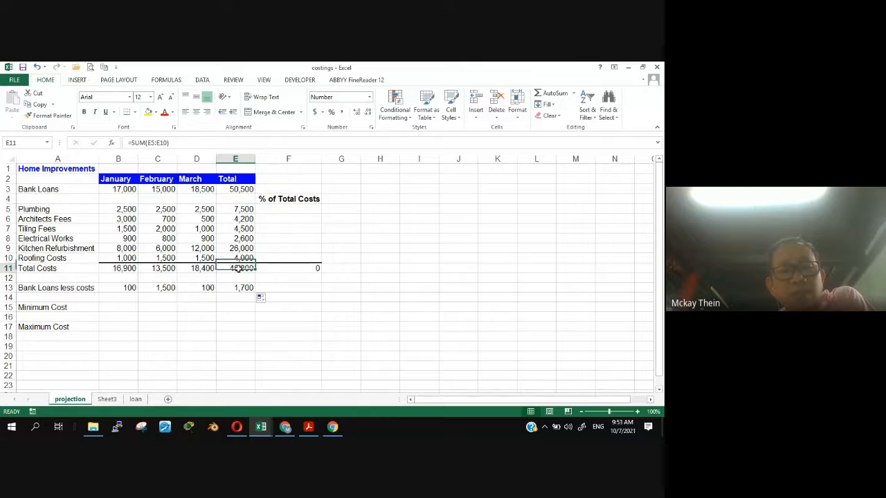
left_click(236, 427)
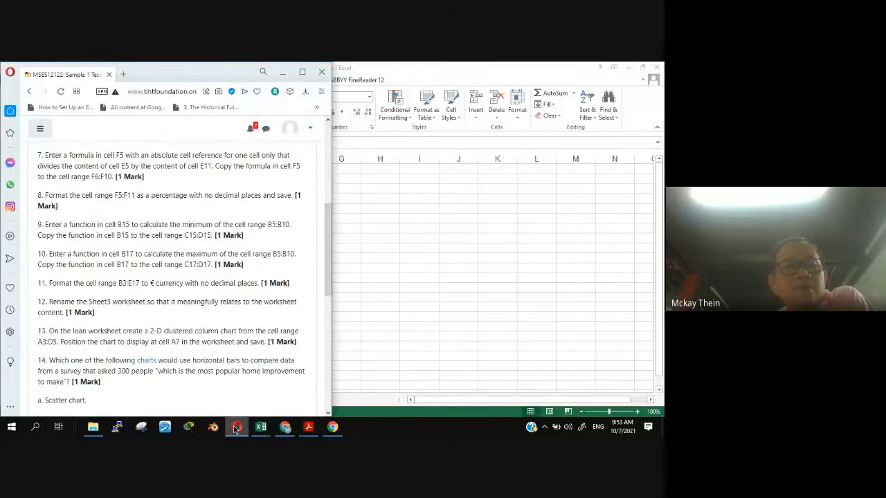
left_click(236, 429)
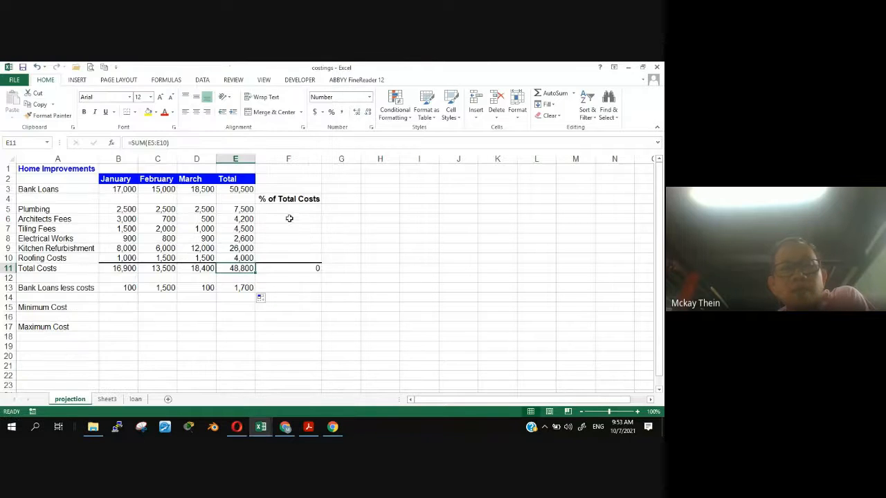
- Build the formula =E5/E11 in cell F5 to divide the Plumbing total by the overall Total Costs
left_click(286, 211)
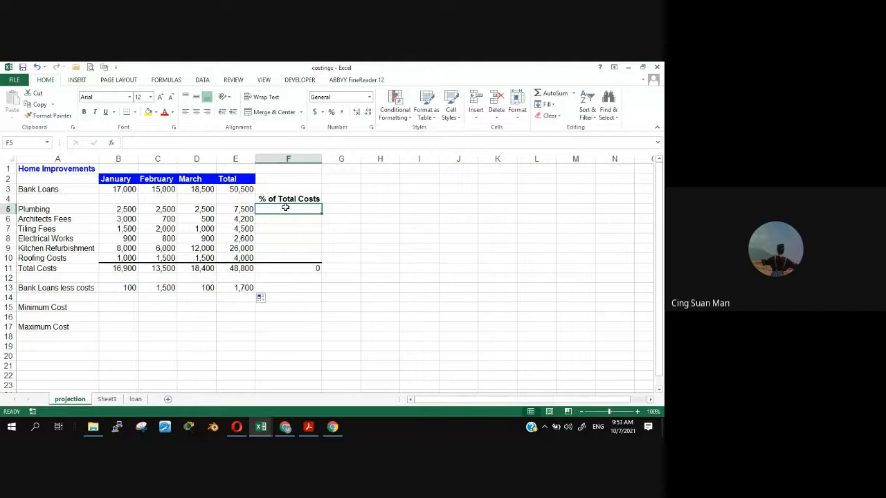
type("=")
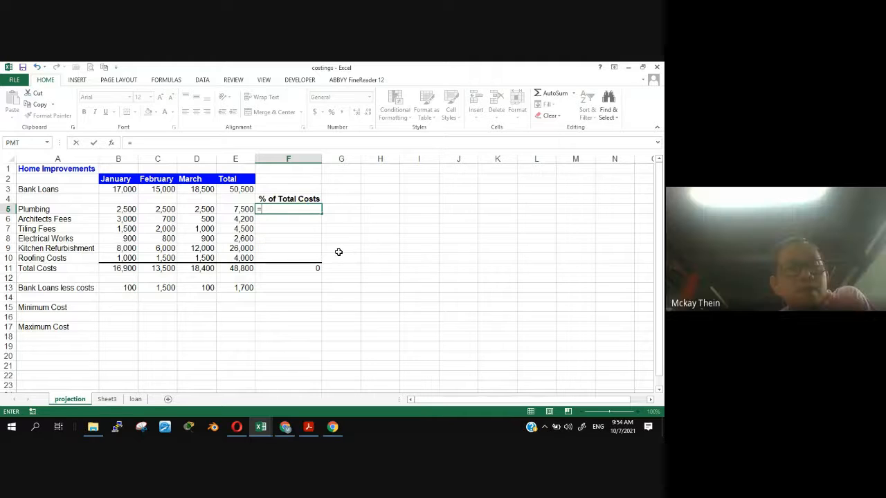
left_click(238, 206)
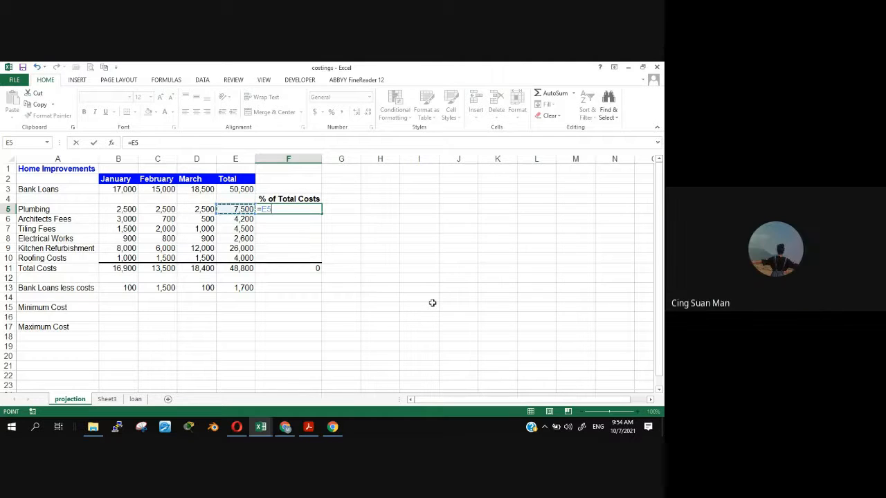
type("/")
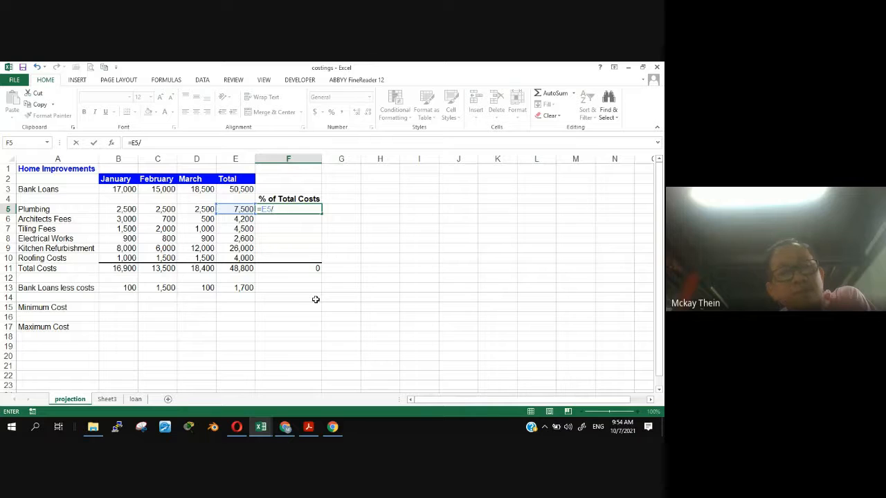
left_click(238, 267)
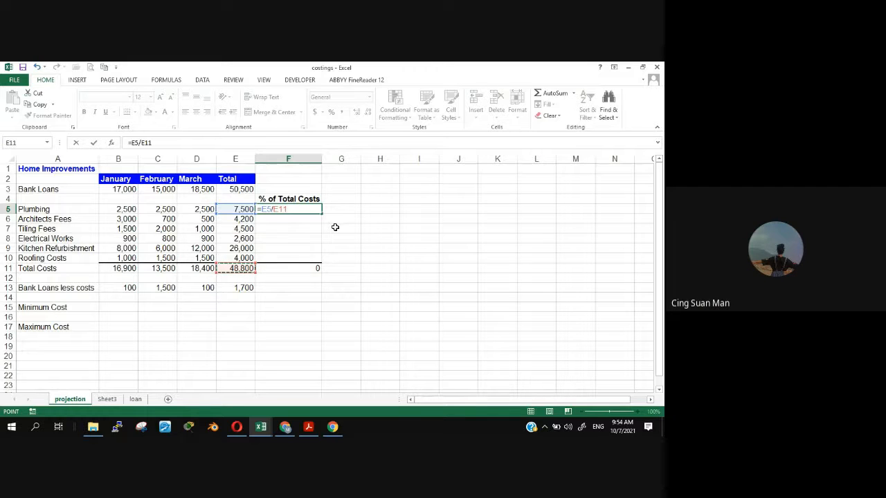
- Make the E5 reference absolute in the F5 formula and enter it as =$E$5/E11
left_click(268, 209)
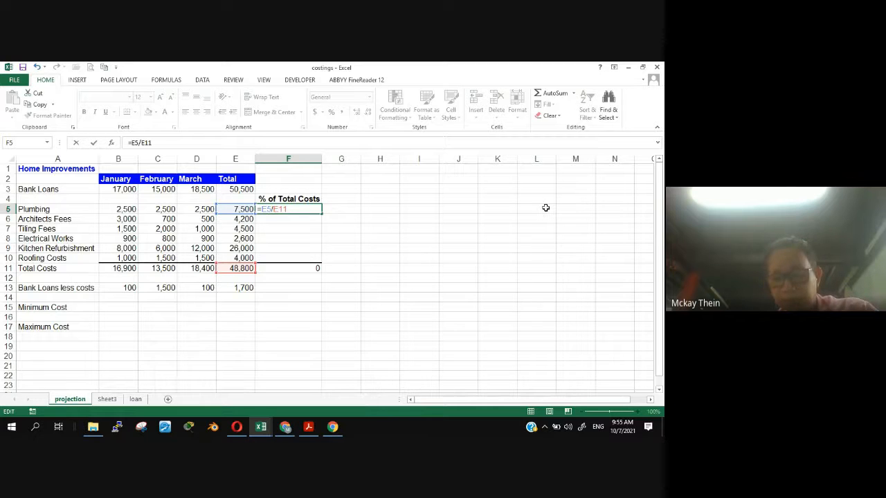
type("$")
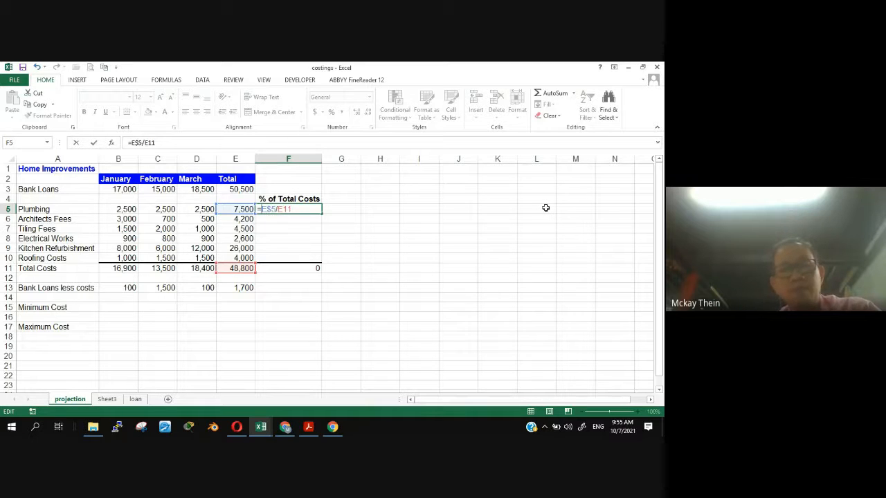
key("Left")
key("Left")
type("$")
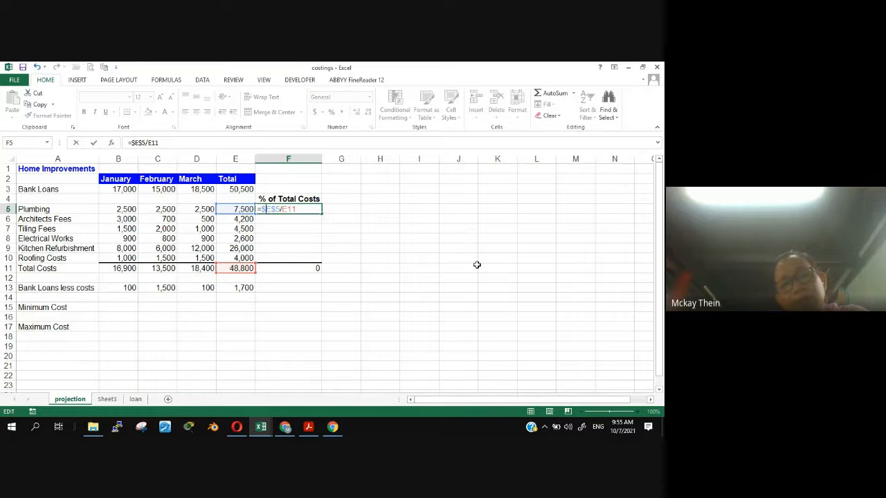
key("Return")
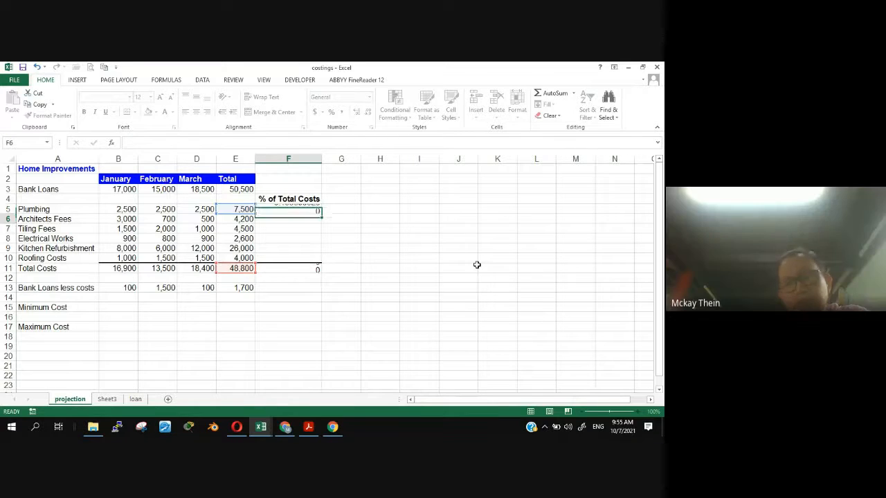
- Format cell F5 as a percentage with two decimal places
left_click(277, 209)
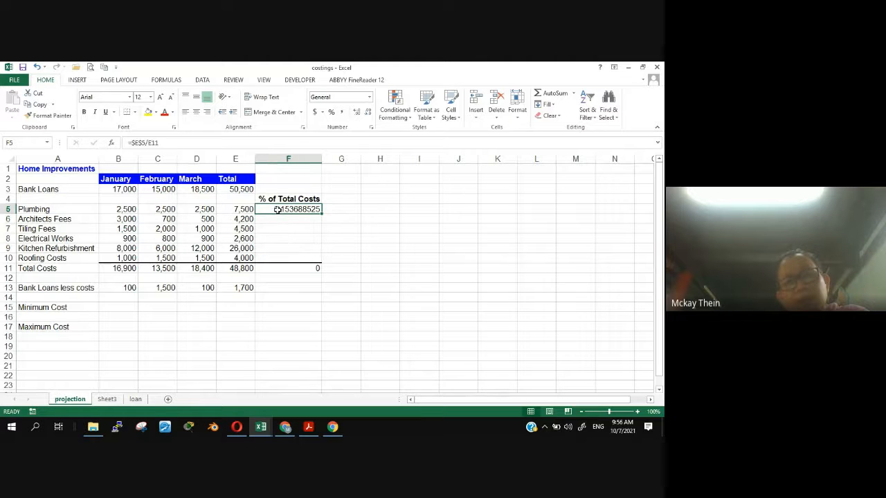
left_click(331, 112)
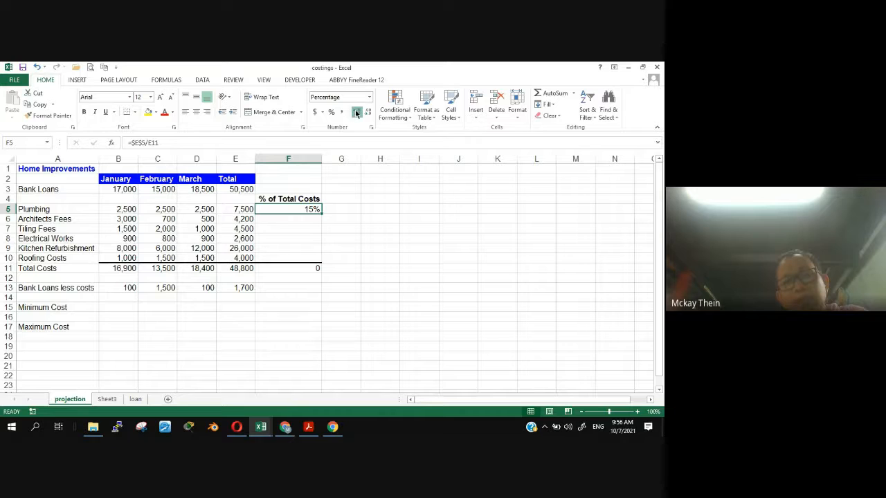
left_click(356, 112)
left_click(356, 112)
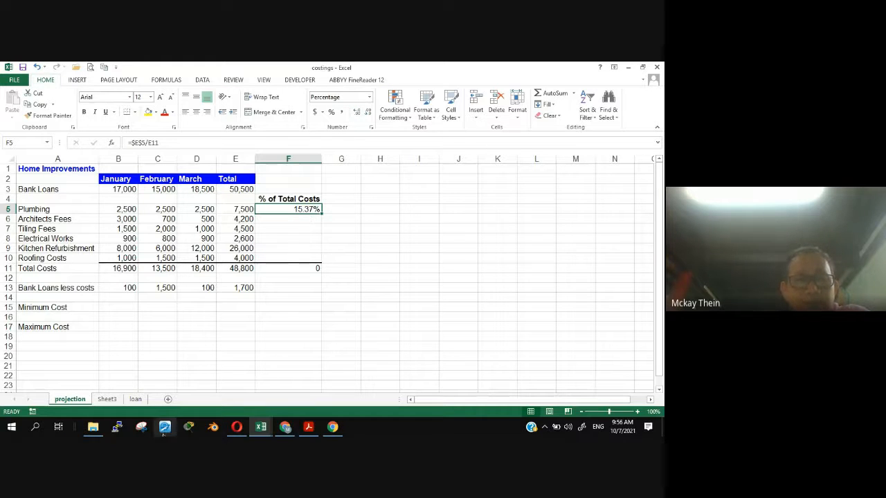
- Reread the copy instruction in question 7 and copy the formula from cell F5 down to the range F6:F10
left_click(238, 427)
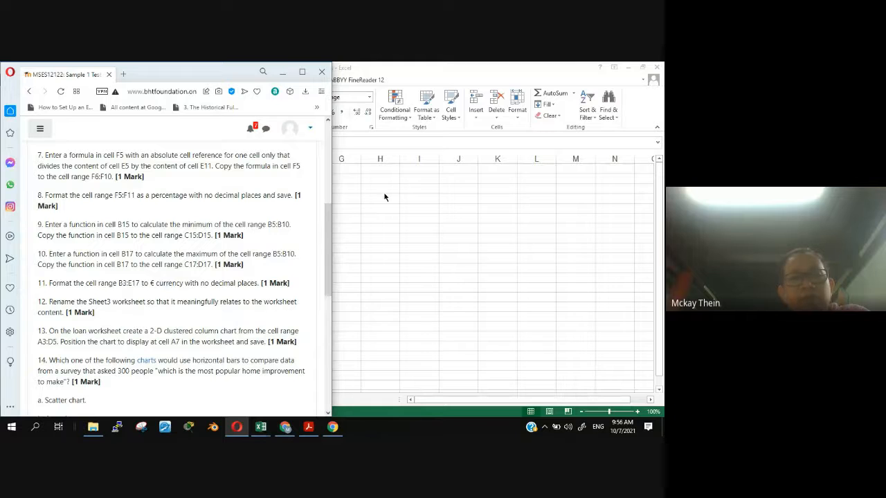
left_click(408, 65)
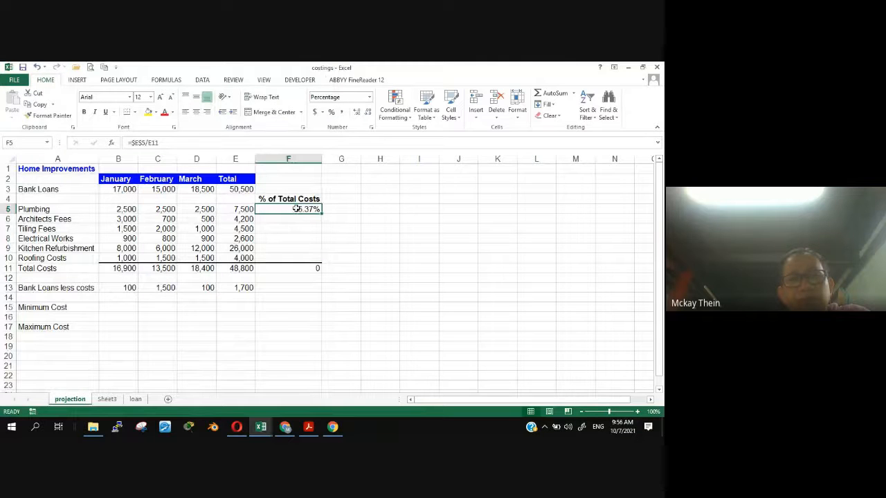
left_click_drag(289, 219, 284, 257)
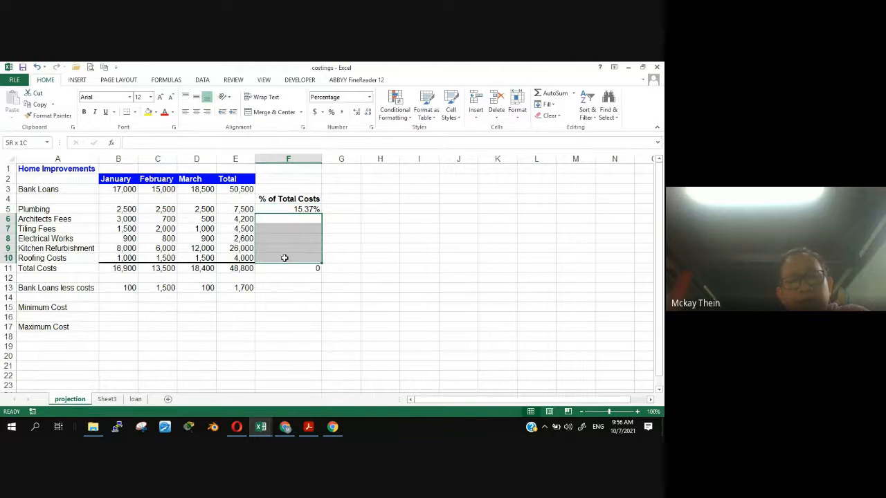
left_click(288, 210)
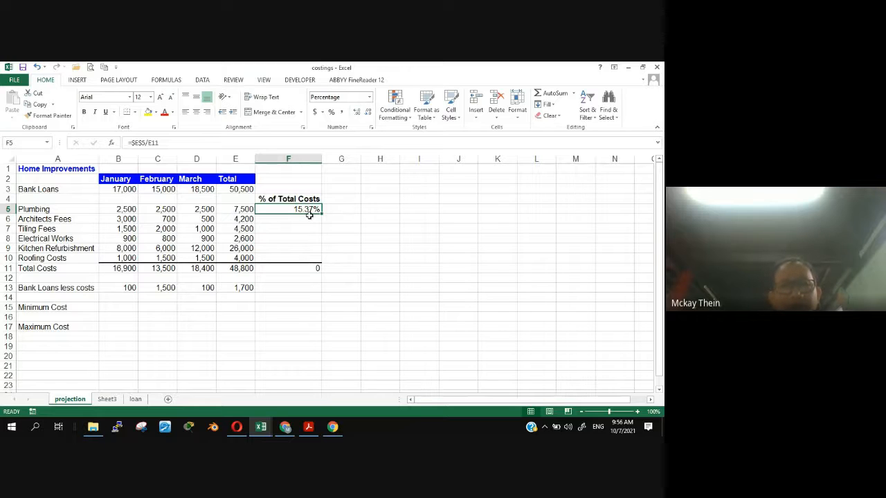
left_click(234, 208)
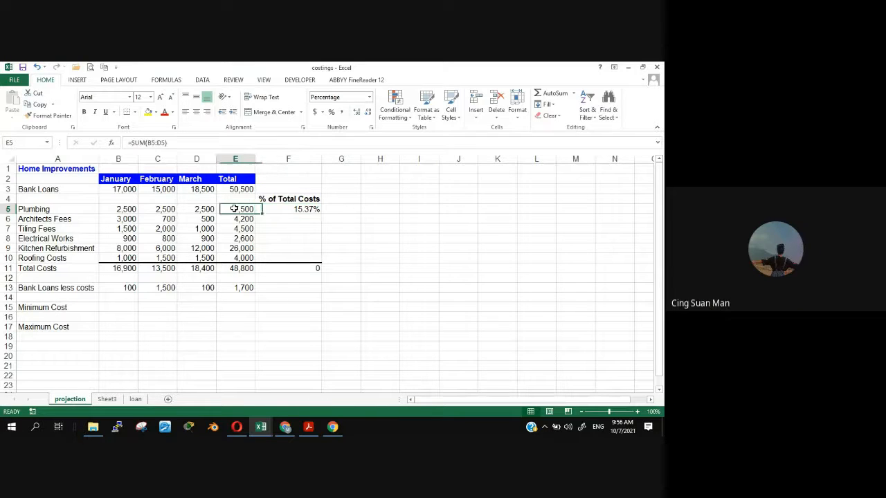
left_click(304, 210)
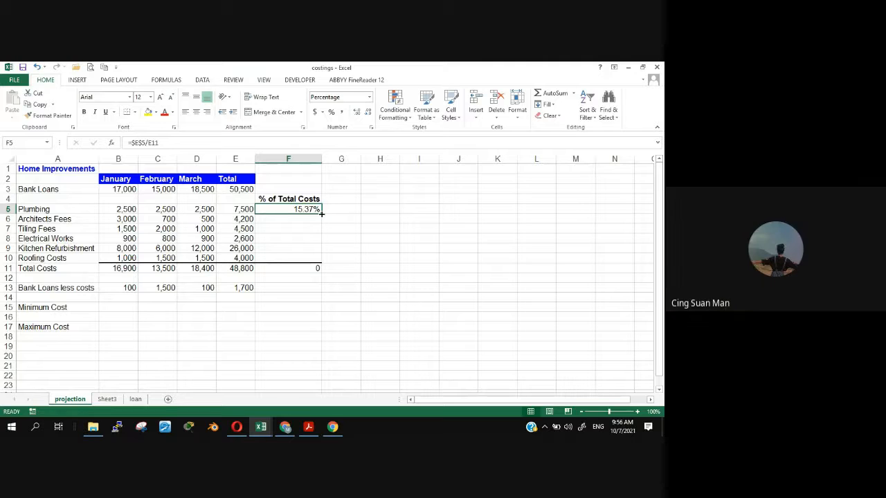
left_click_drag(321, 214, 322, 261)
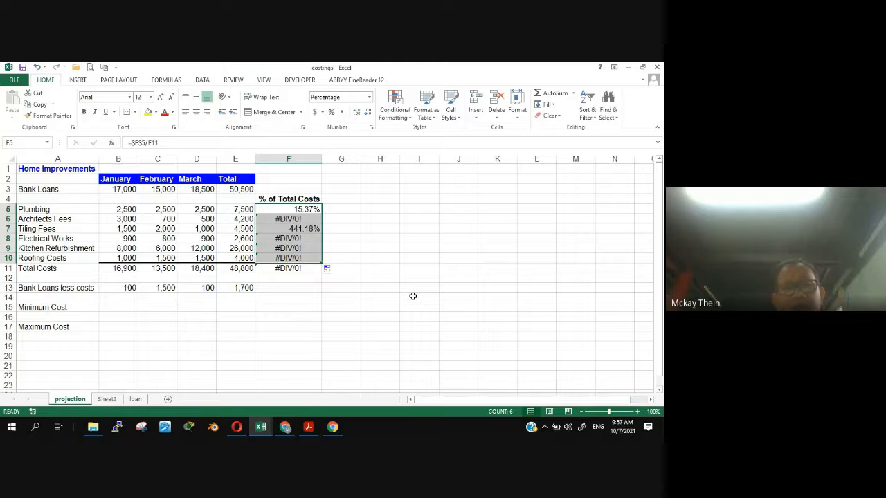
- Inspect the copied formula in F6 and compare it with F5 and its source cells E5 and E11
left_click(413, 295)
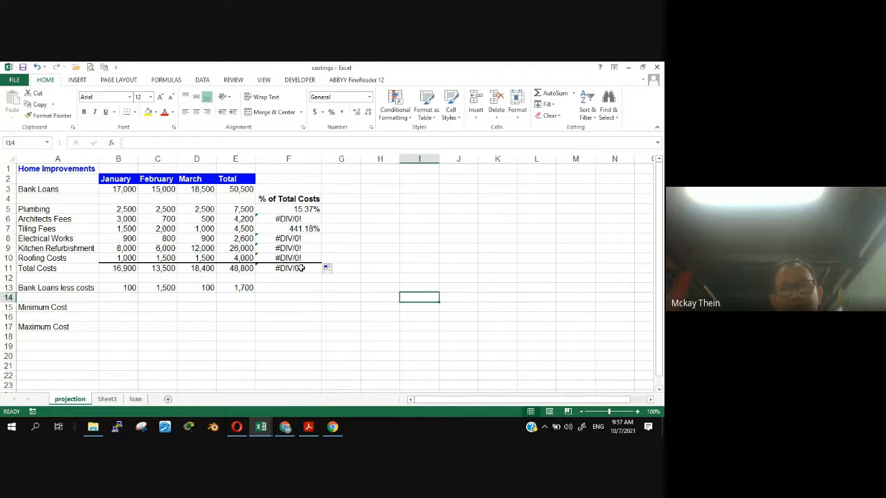
left_click(284, 219)
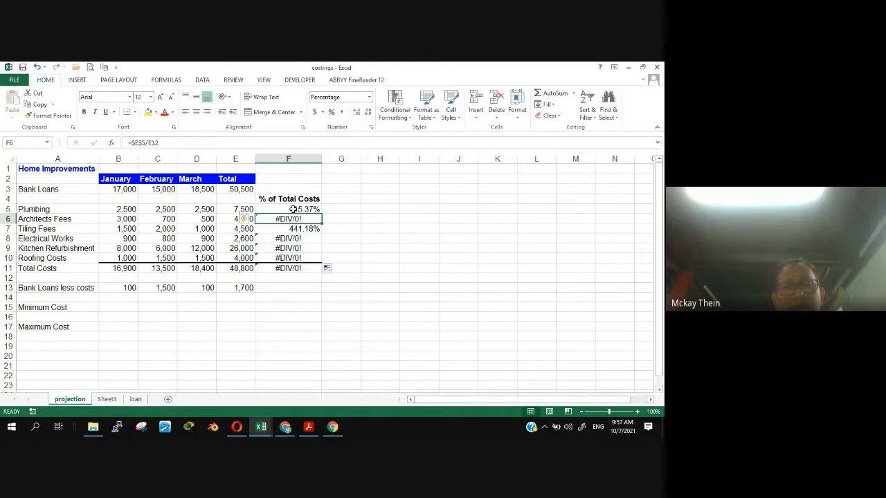
left_click(293, 209)
left_click(244, 209)
left_click(245, 268)
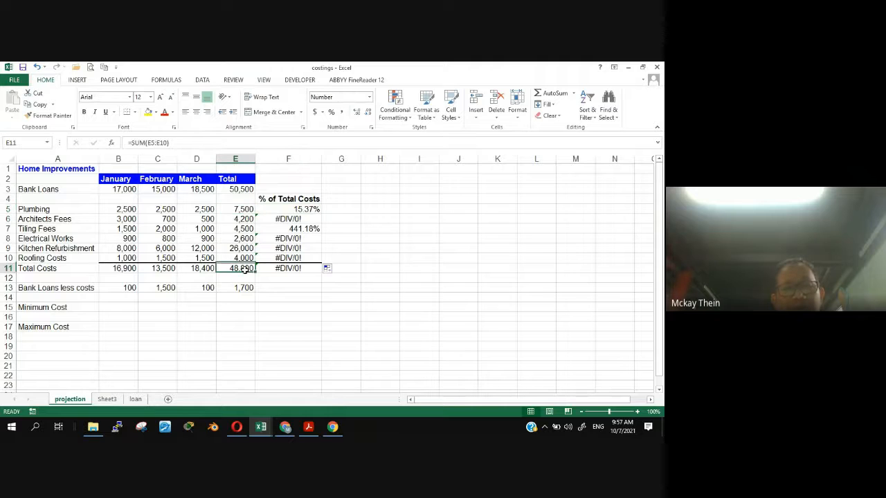
- Check the percentage cells F6, F7 and F10 against their row totals in column E and the overall total in E11
left_click(278, 218)
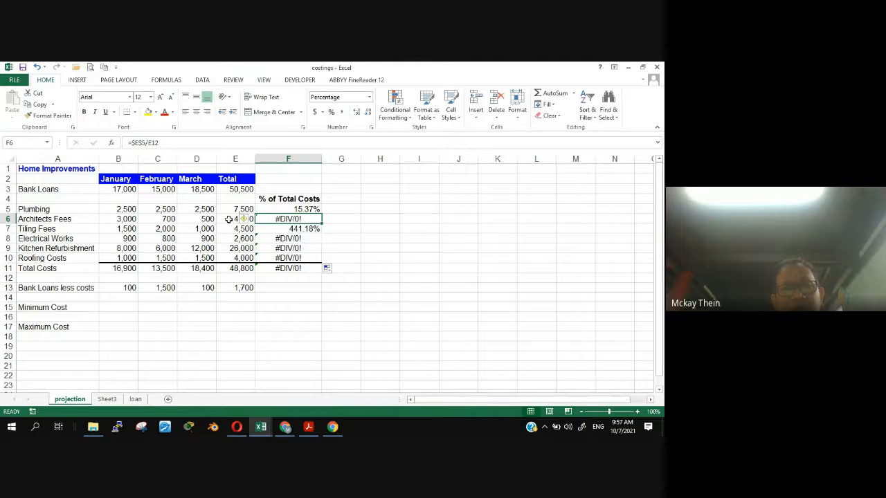
left_click(228, 219)
left_click(237, 268)
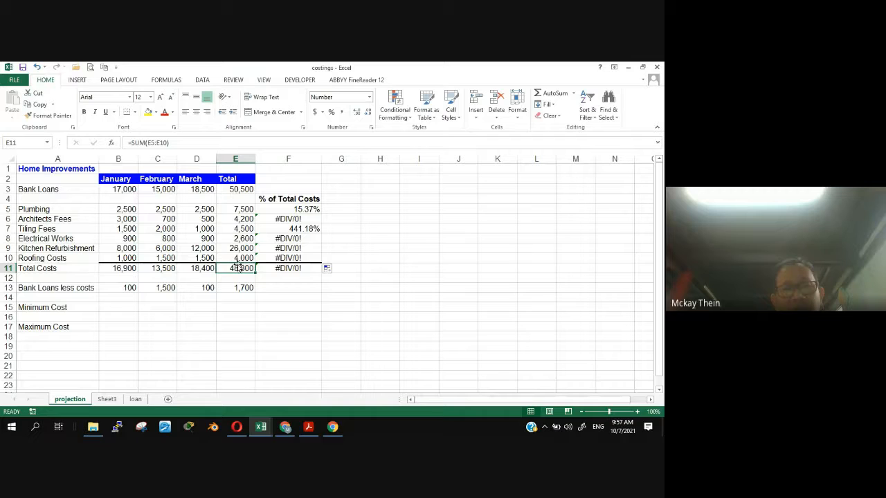
left_click(283, 227)
left_click(234, 229)
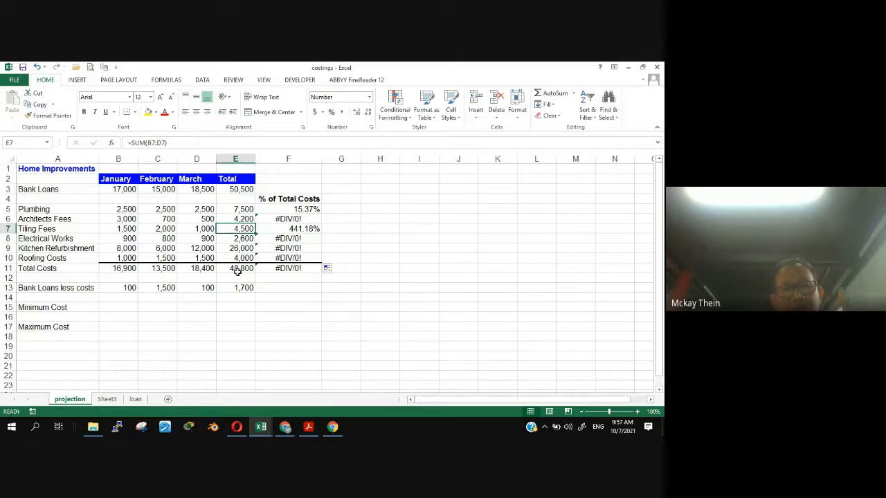
left_click(284, 257)
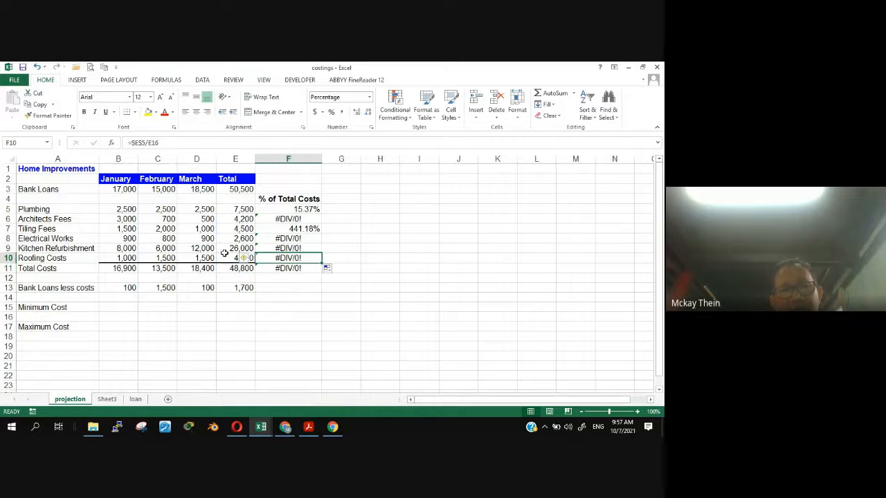
left_click(225, 256)
left_click(228, 268)
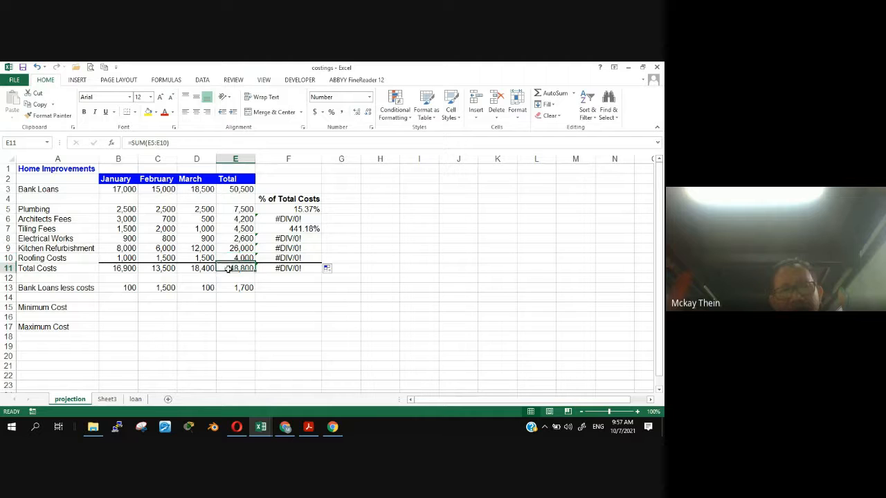
- Compare the formulas in F5, F6 and F7 with the cells they reference, including E5, E12 and the total in E11
left_click(291, 209)
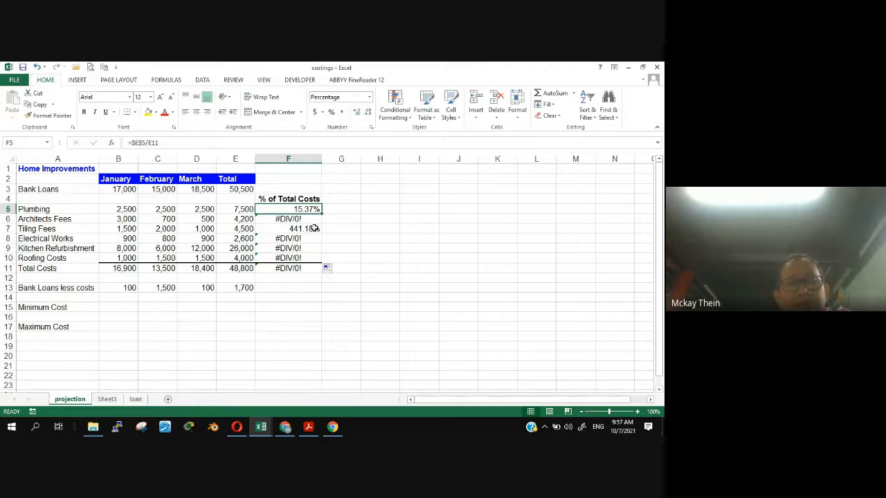
left_click(289, 218)
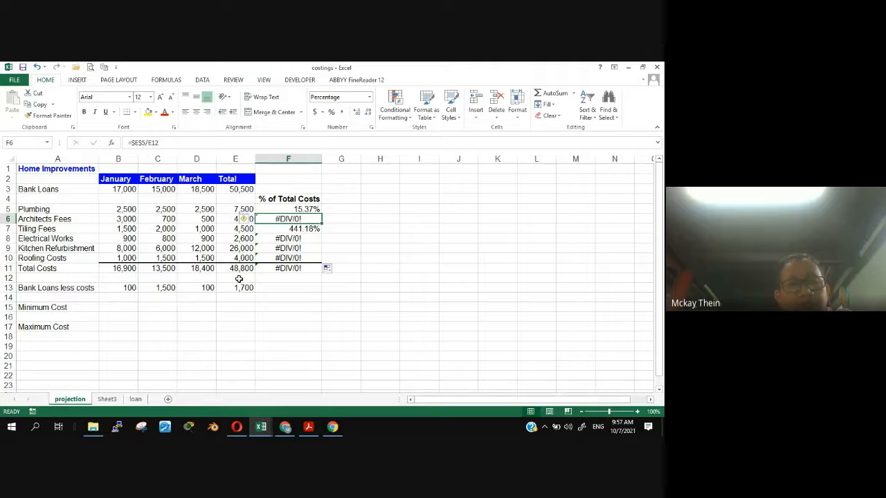
left_click(242, 207)
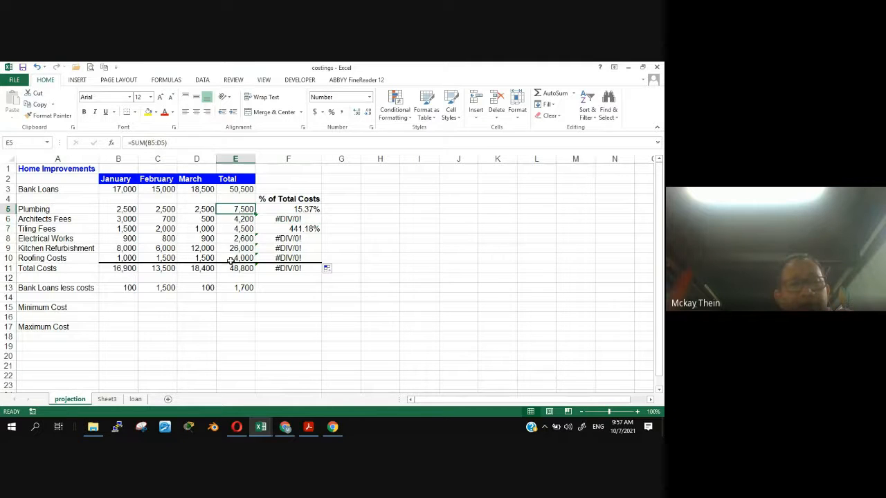
left_click(234, 277)
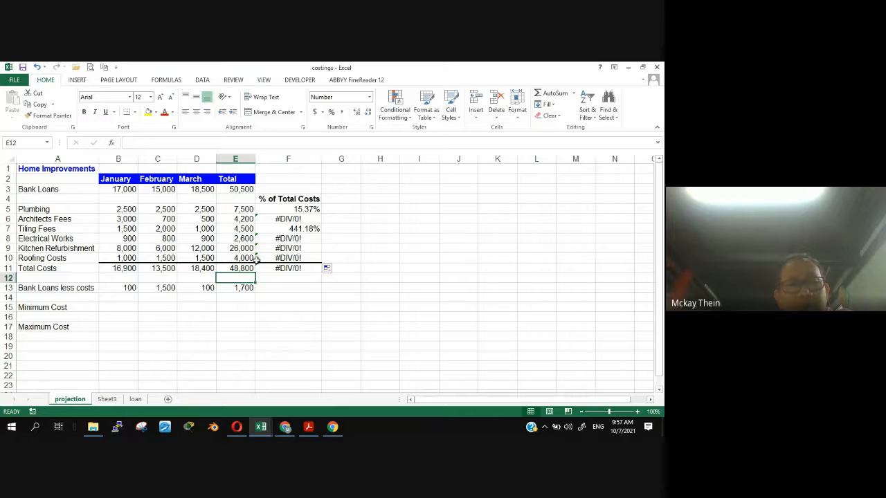
left_click(282, 231)
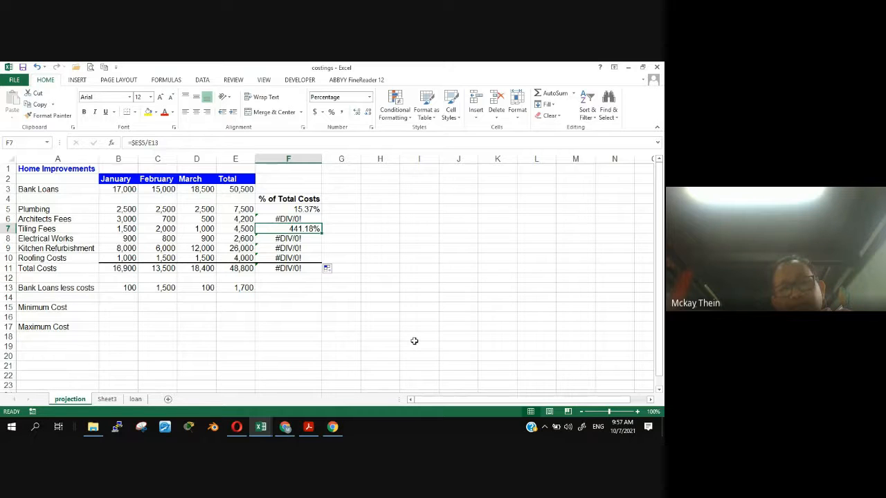
left_click(235, 269)
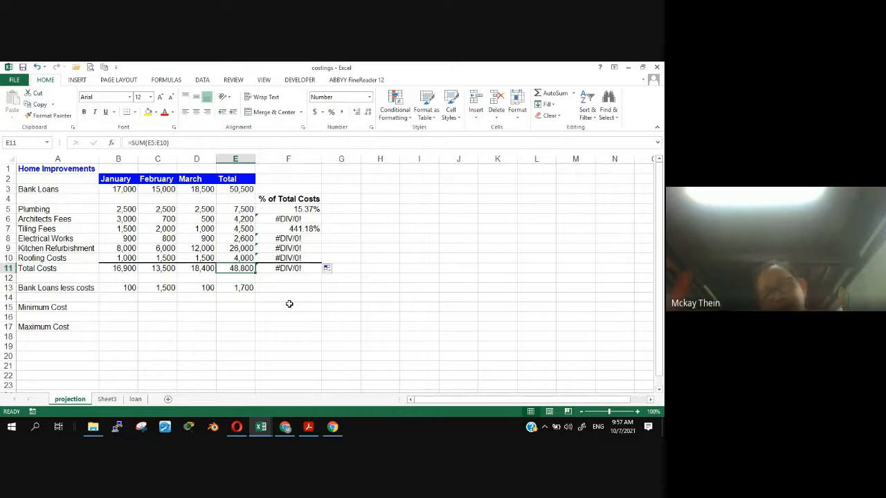
- Pair the row totals E5, E6 and E7 in turn with the Total Costs cell E11 as the intended divisor
left_click(241, 210)
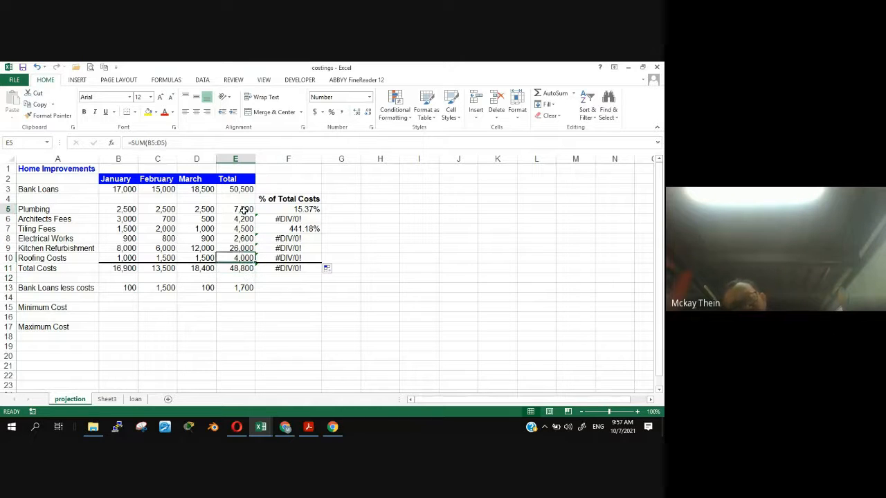
left_click(234, 268)
left_click(238, 220)
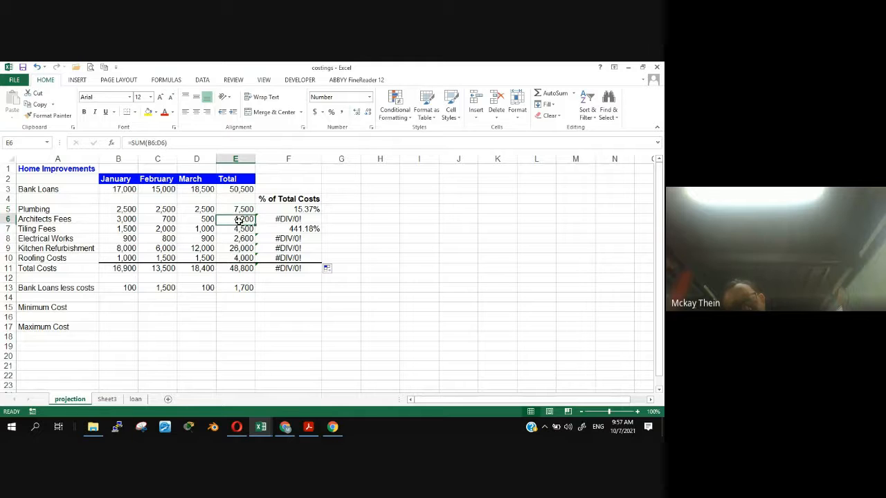
left_click(235, 268)
left_click(237, 228)
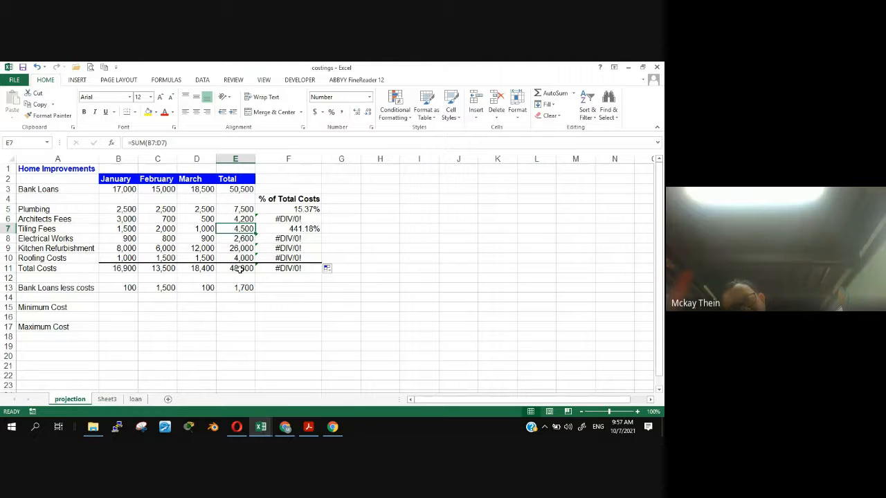
left_click(240, 268)
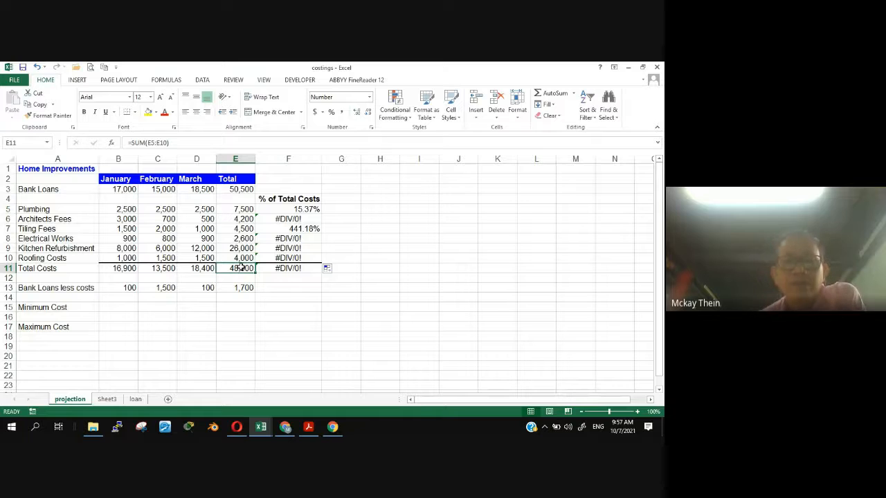
- Review how the divisor reference shifts in the formulas from F5 through F10, and examine cells E16, E15 and E14
left_click(304, 209)
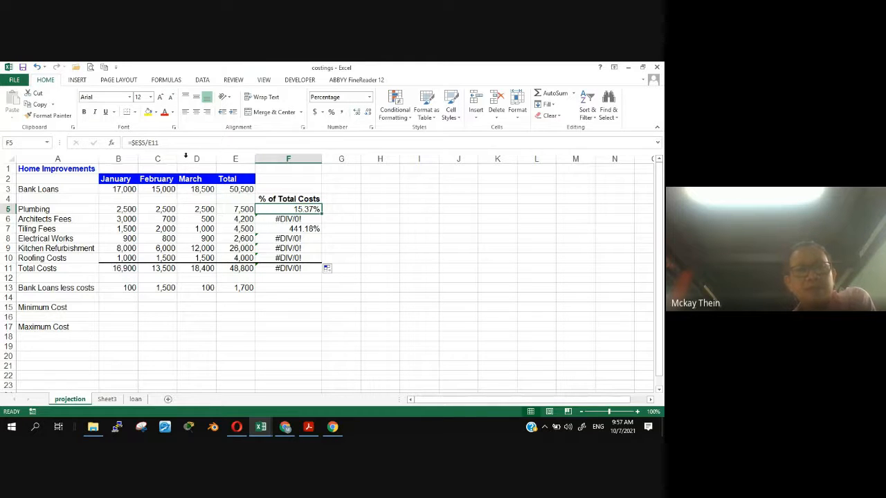
left_click(285, 217)
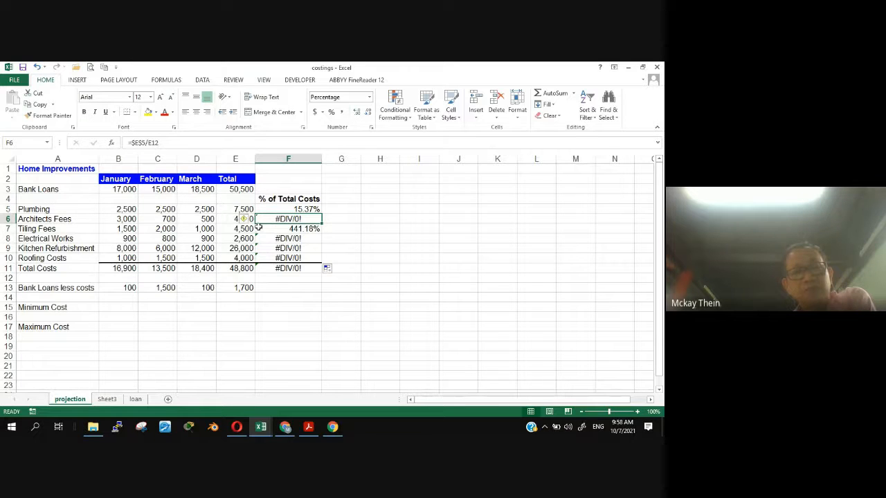
left_click(275, 229)
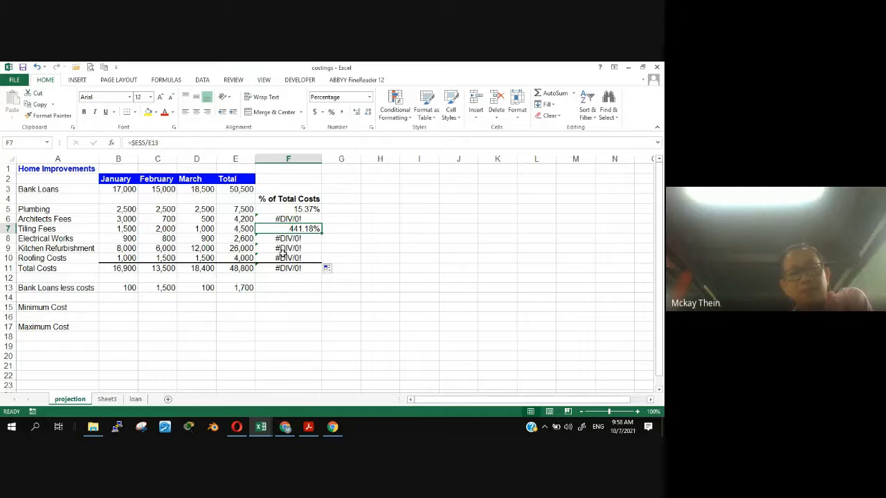
left_click(282, 258)
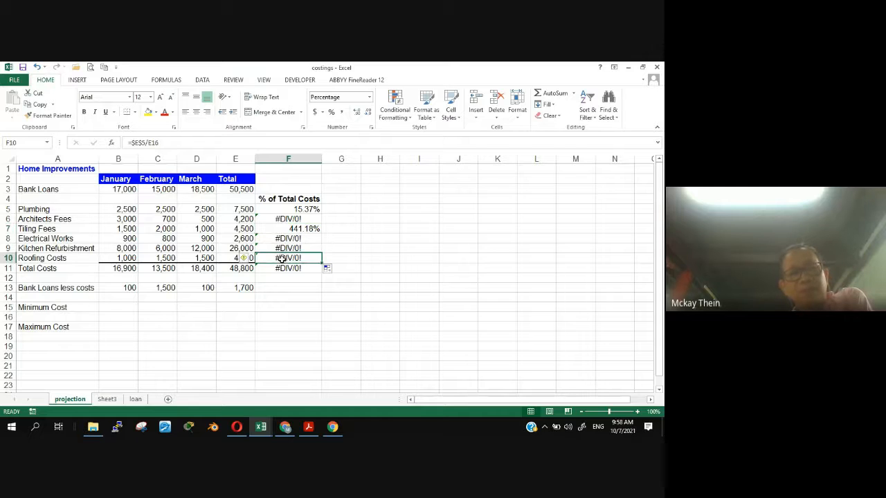
left_click(238, 319)
left_click(238, 306)
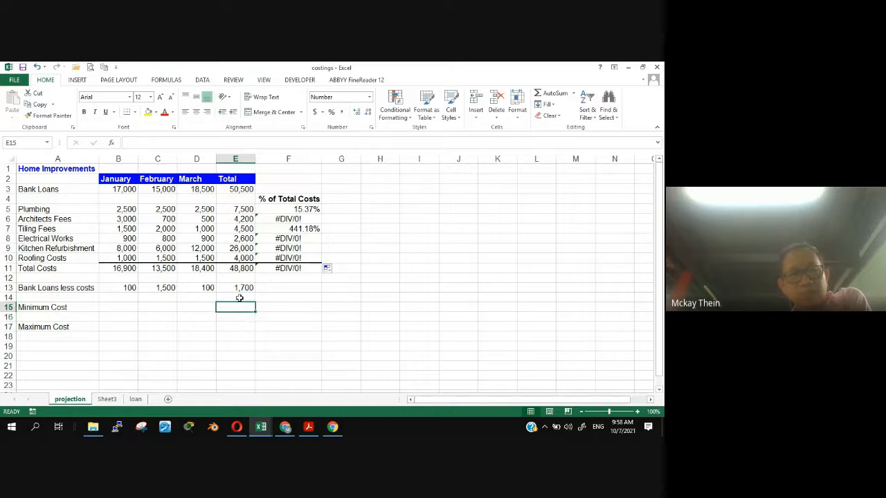
left_click(240, 296)
- Display the cell references of the F5 formula, check the Google Meet call, and return to the costings workbook to leave the formula
left_click(291, 209)
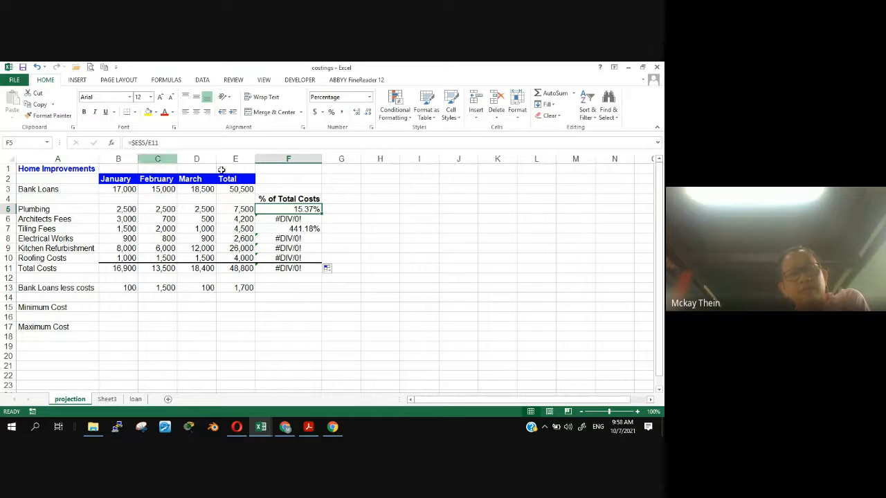
double_click(312, 209)
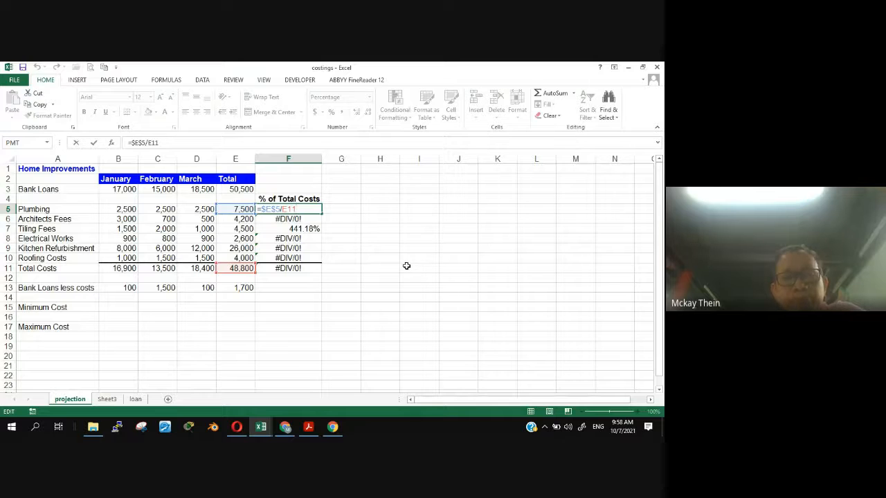
left_click(285, 427)
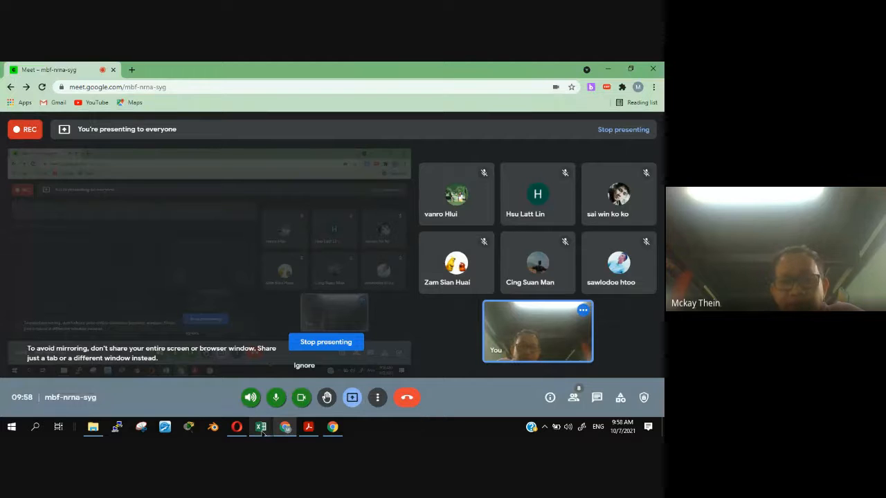
mouse_move(261, 429)
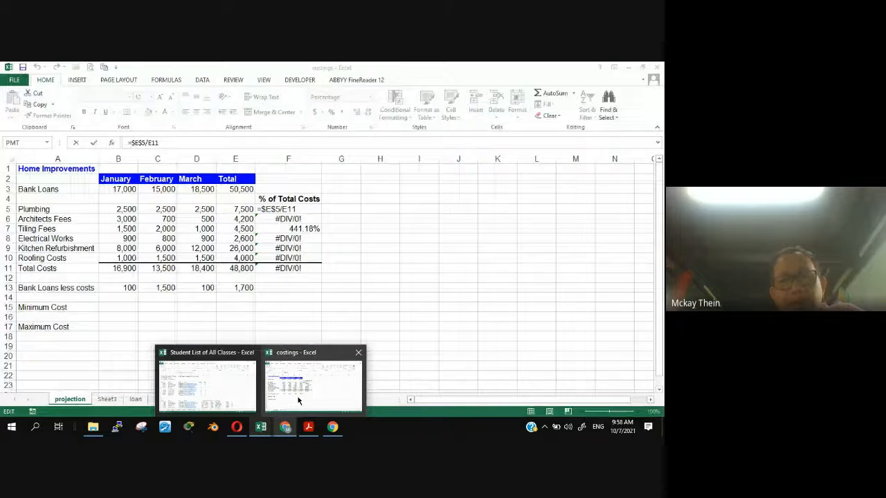
left_click(299, 400)
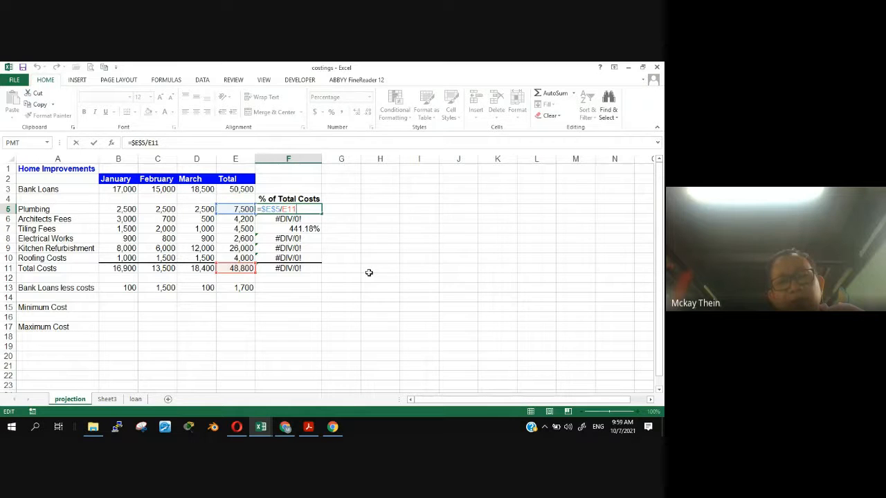
left_click(369, 273)
- Trace the F5 calculation through E5 and E11, and match the row totals E6 and E7 with the same total cell E11
left_click(288, 209)
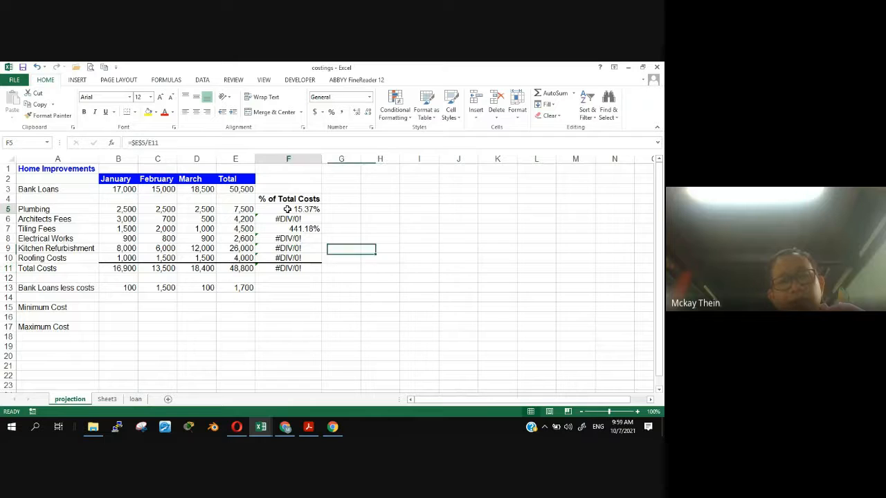
left_click(226, 209)
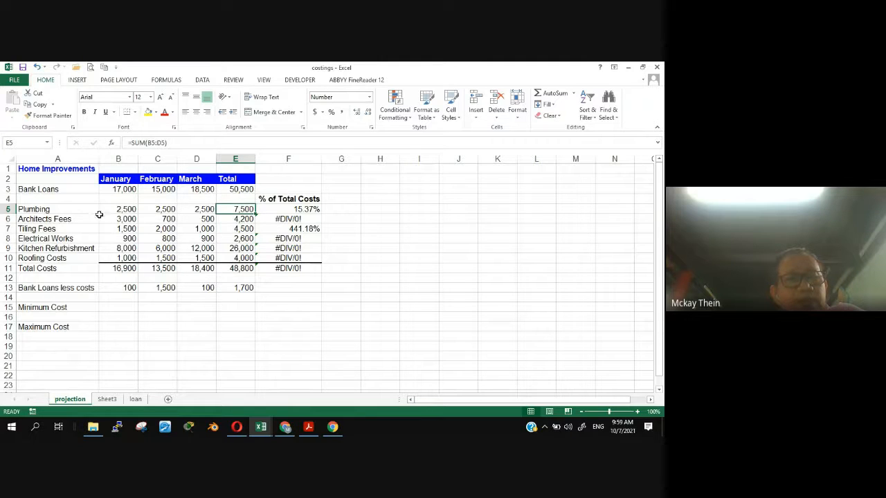
left_click(229, 269)
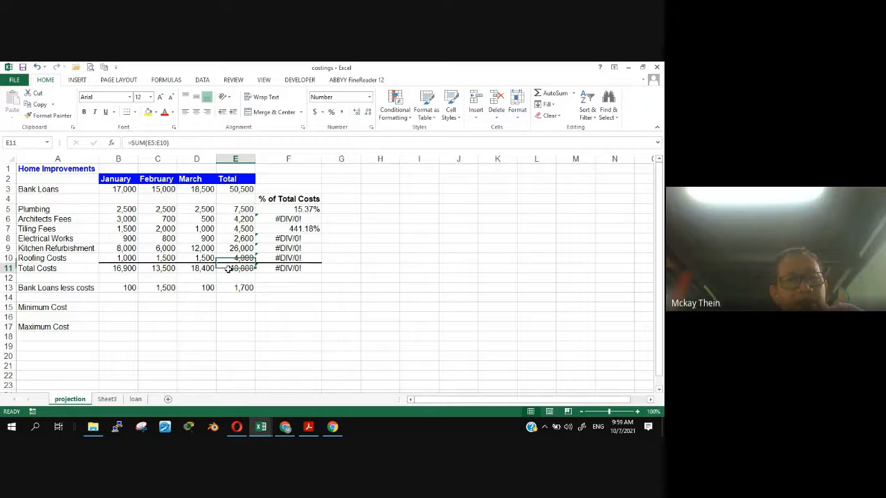
left_click(226, 208)
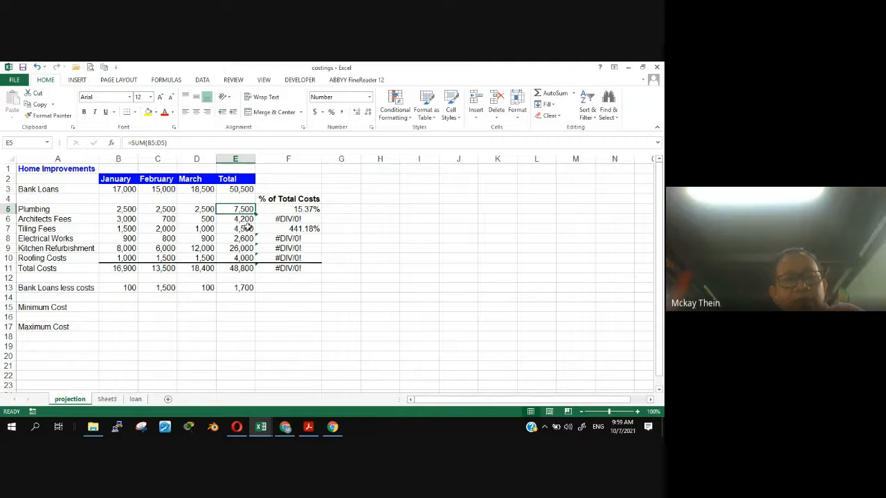
left_click(234, 270)
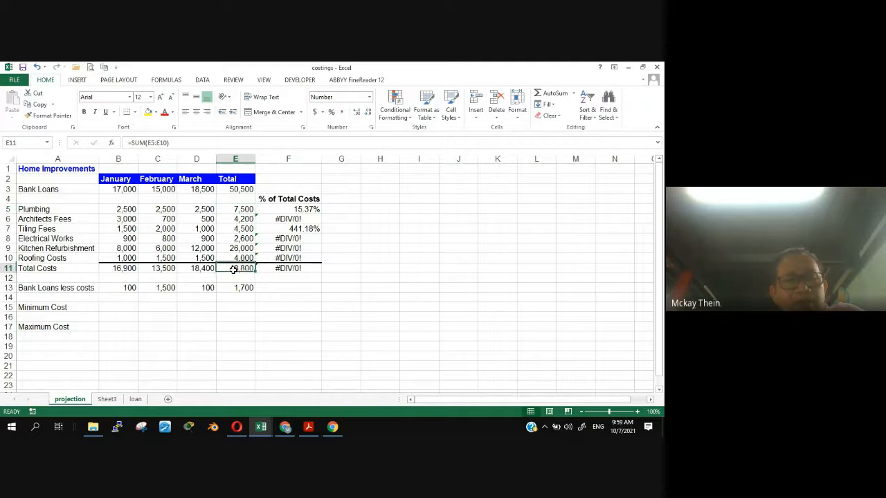
left_click(233, 218)
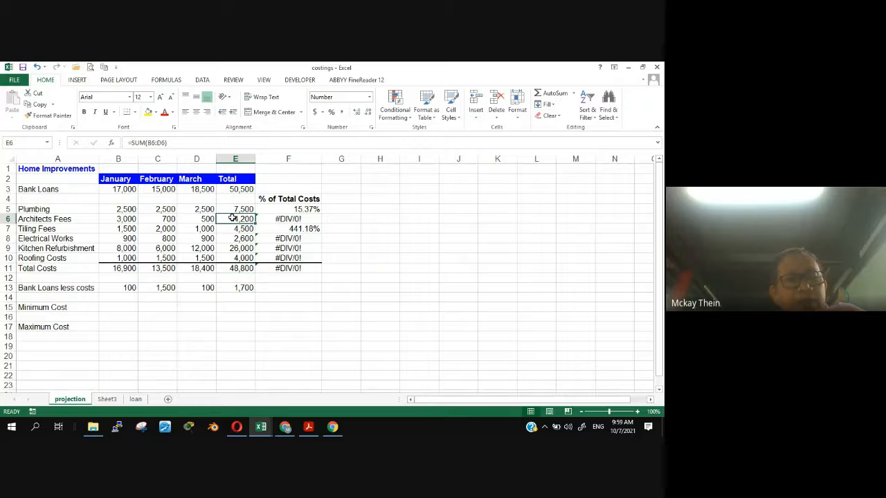
left_click(227, 268)
left_click(238, 230)
left_click(236, 269)
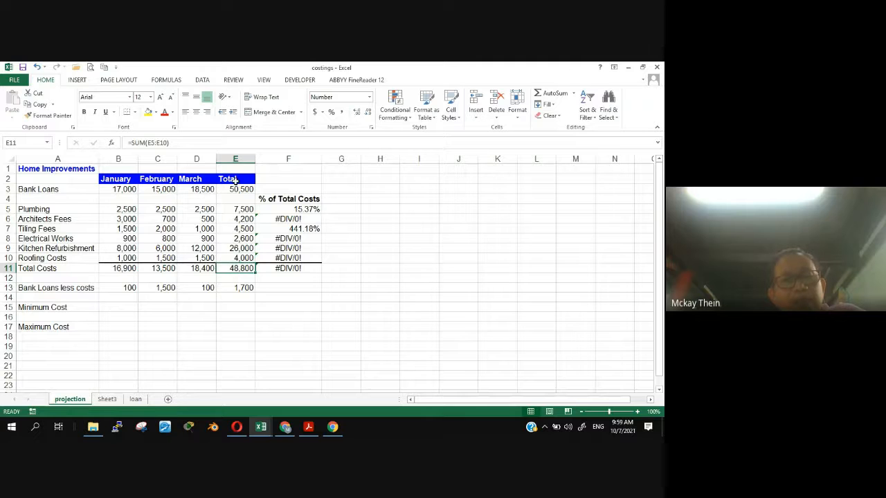
- Reinspect the formulas in F5, F6 and F7 to compare their numerator and divisor references
left_click(285, 209)
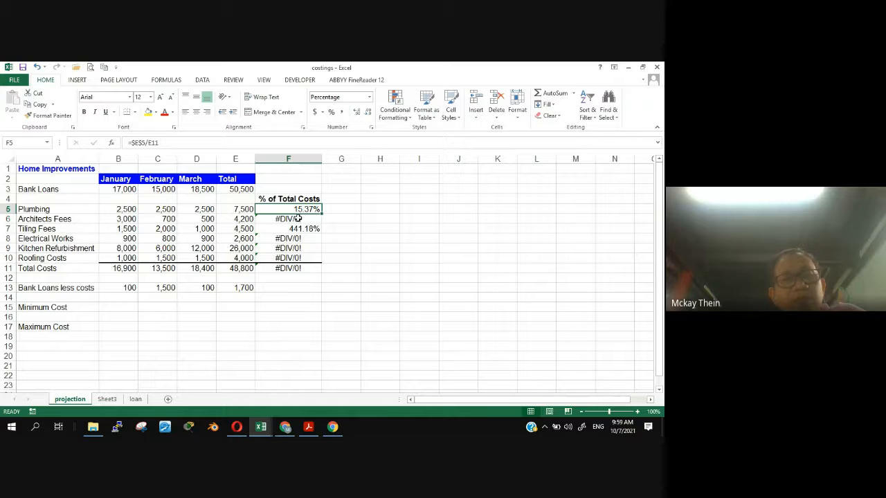
left_click(298, 218)
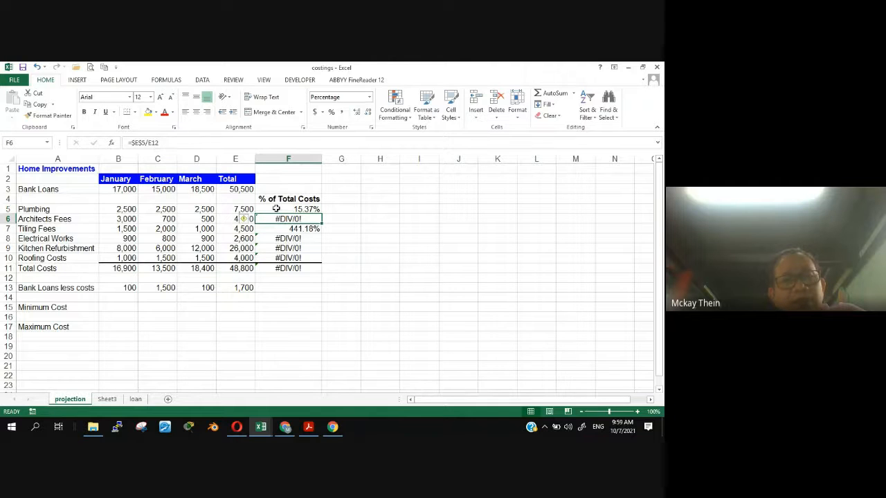
left_click(303, 229)
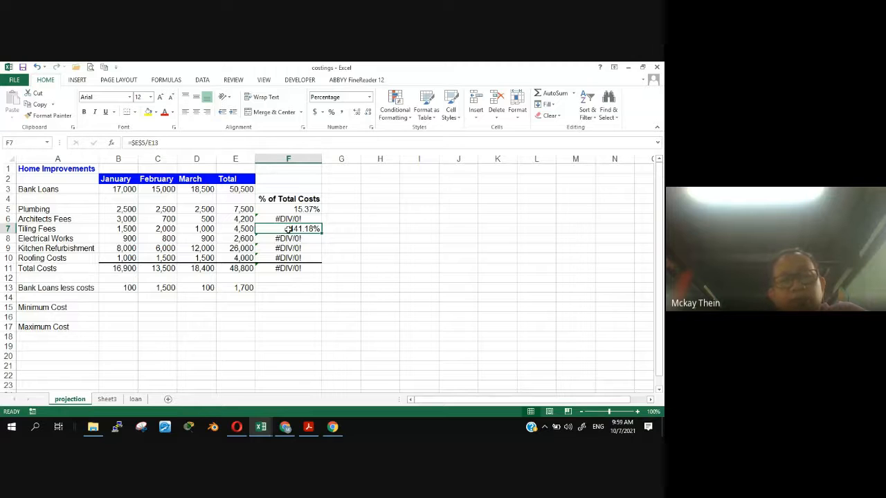
- Change the F5 formula to =E5/$E$11 so that only the divisor is an absolute reference
left_click(290, 209)
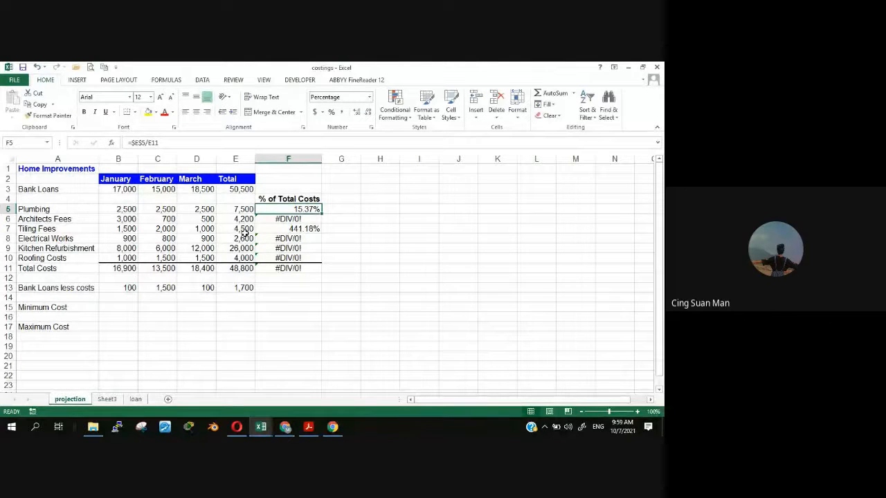
left_click(141, 143)
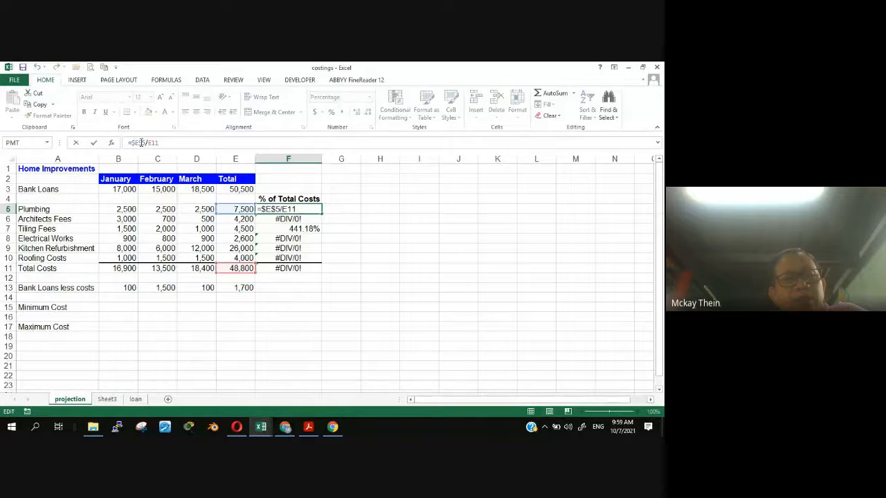
key("BackSpace")
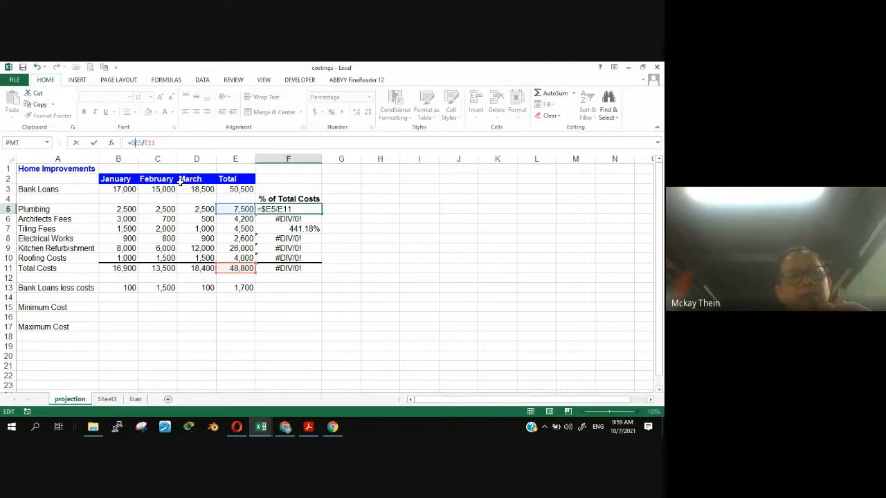
key("BackSpace")
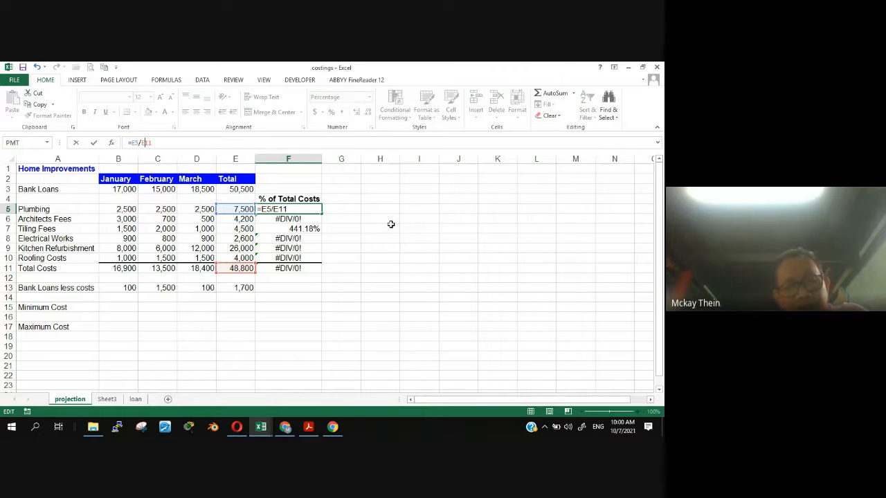
type("$E")
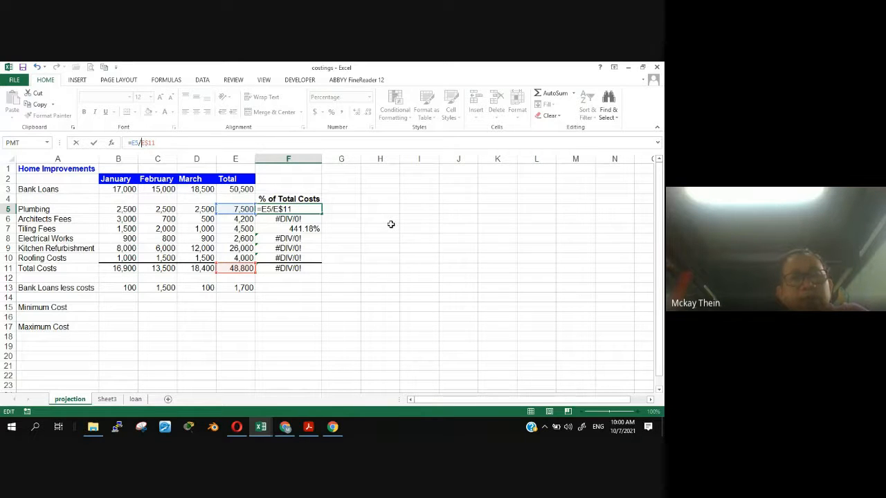
type("$")
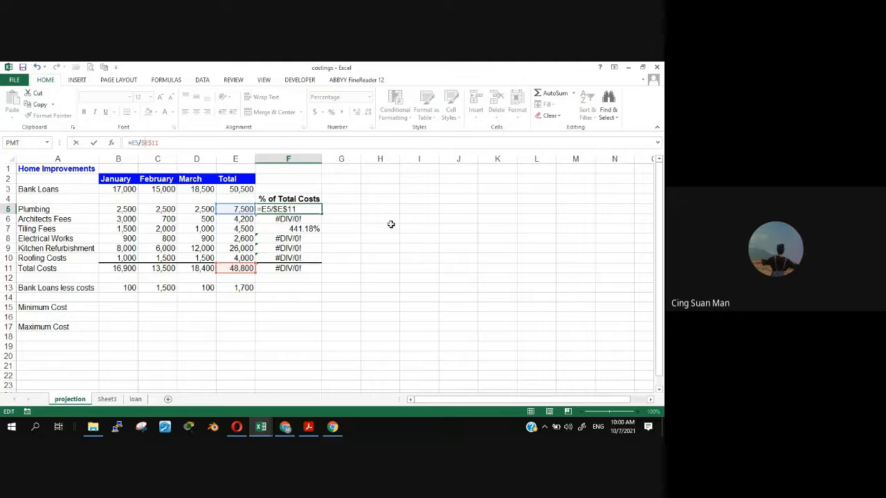
key("ctrl+Return")
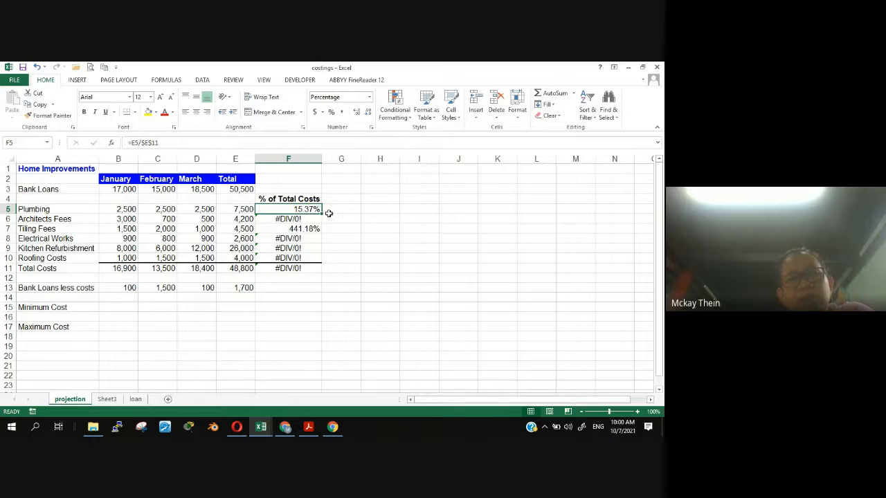
- Copy the F5 formula down to F10 and format the total in F11 as a percentage
left_click_drag(322, 214, 323, 263)
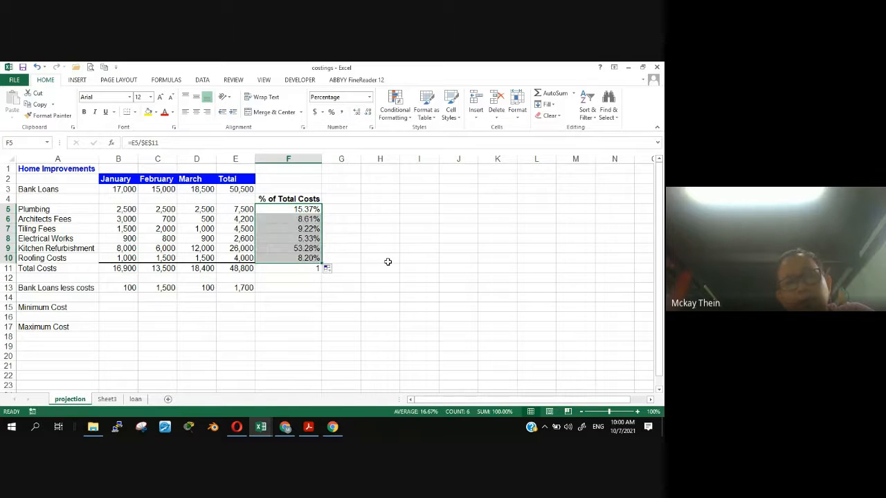
left_click(381, 296)
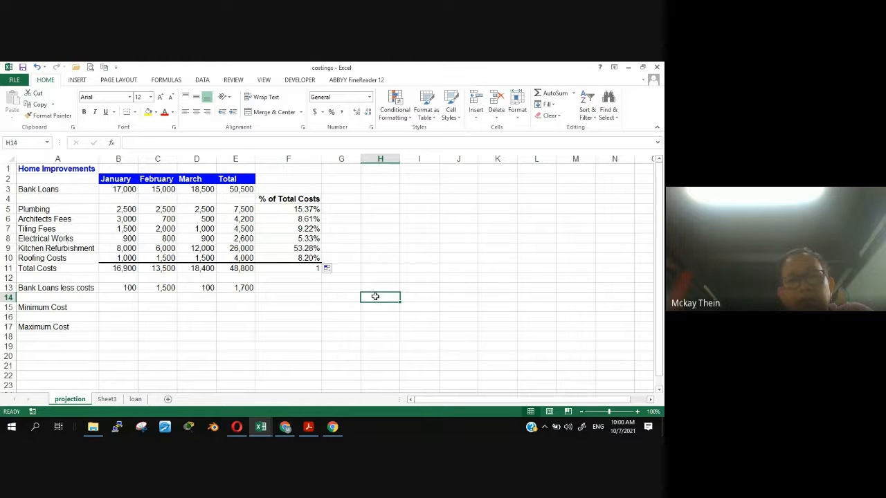
left_click(299, 270)
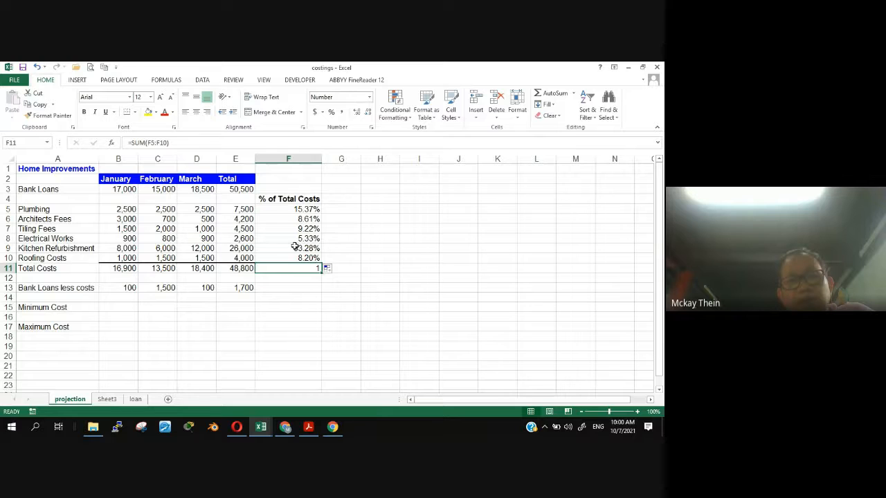
left_click(330, 112)
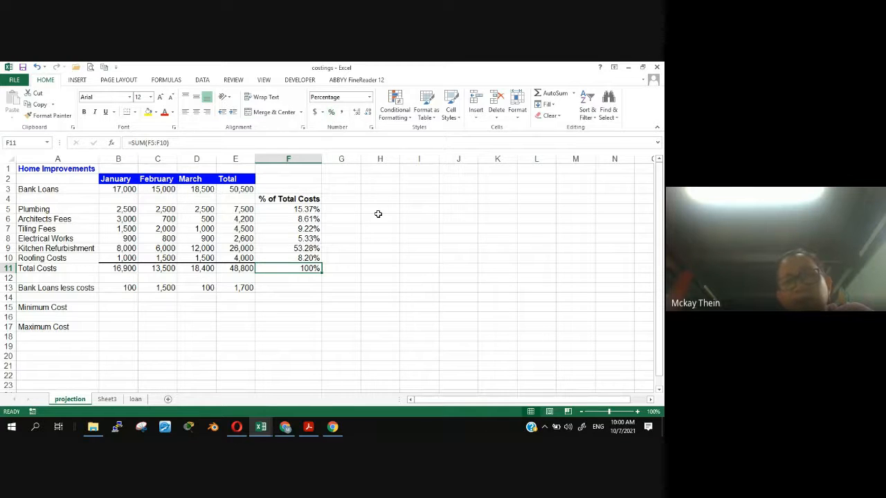
left_click(381, 270)
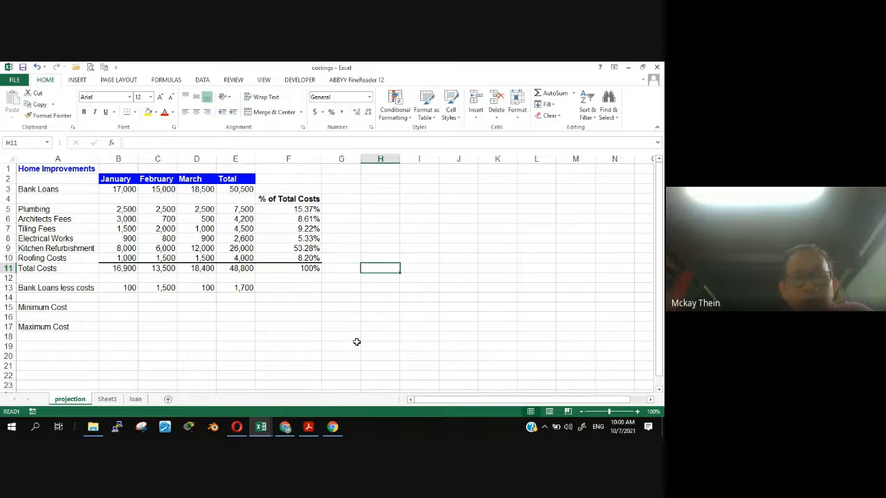
- Switch to the Sample 1 Test Paper page in Opera, review the remaining questions and maximize the browser window
left_click(237, 427)
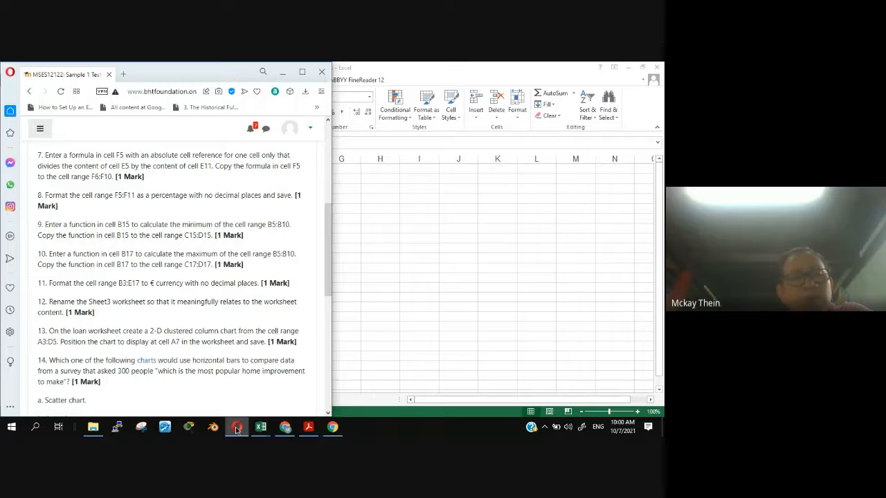
left_click_drag(329, 227, 328, 261)
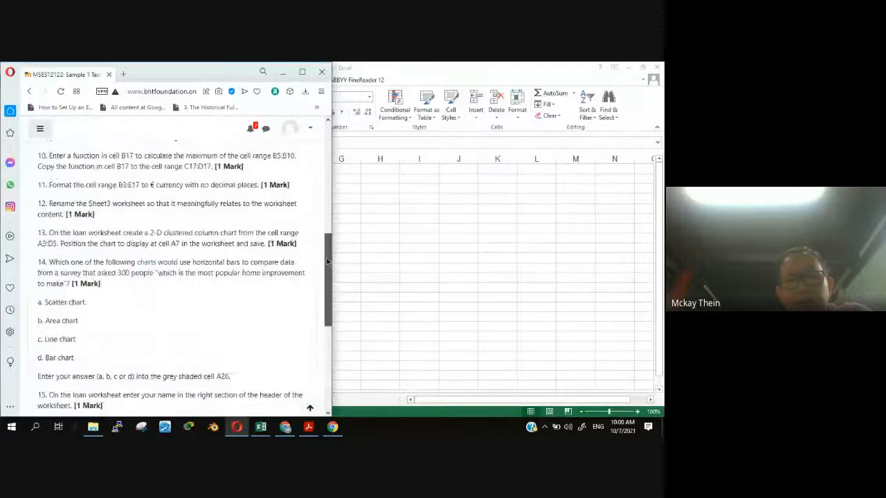
left_click(545, 427)
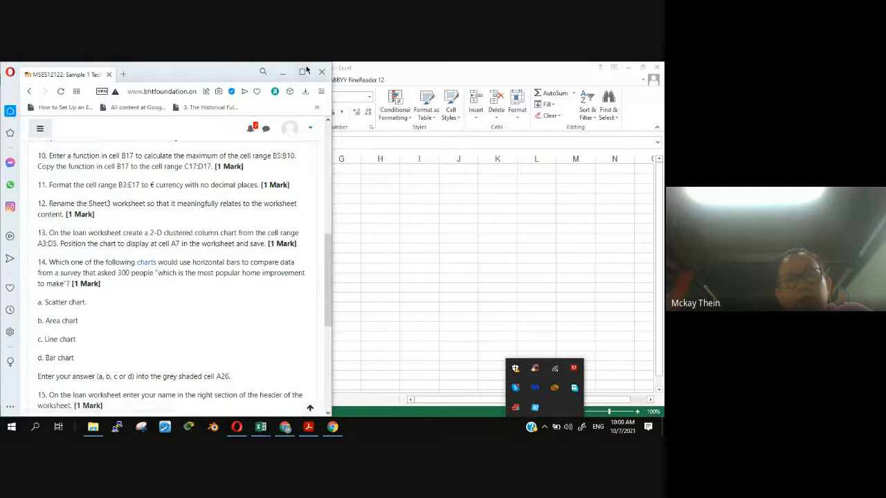
left_click(307, 71)
left_click(307, 72)
scroll(425, 281, "up", 5)
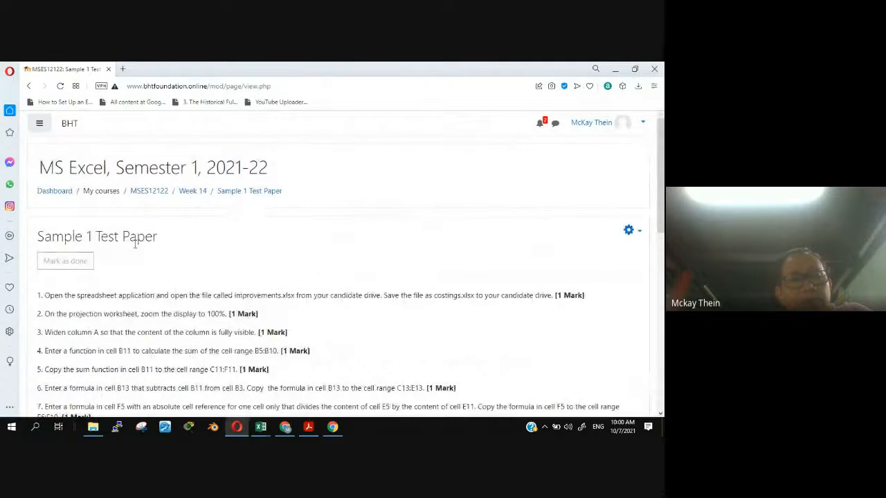
- Open the course's Week 14 section, look through the Typing Test Sample exercise, and return to Week 14
left_click(195, 192)
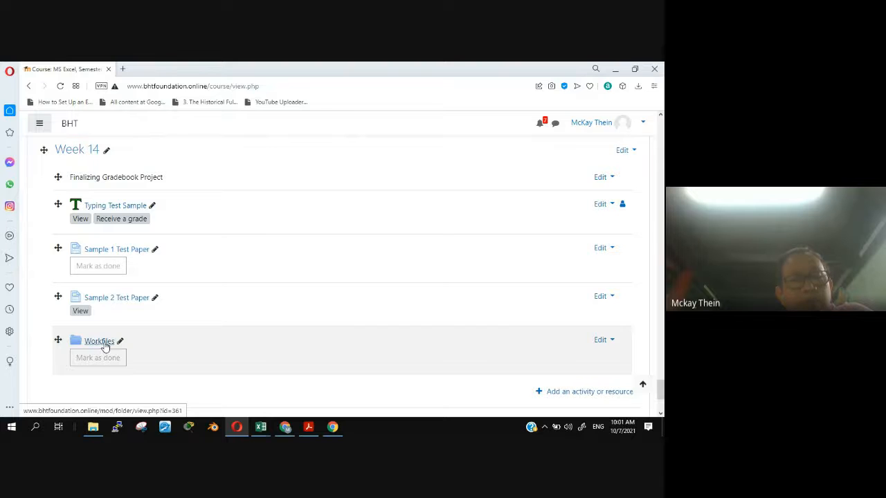
scroll(267, 320, "up", 2)
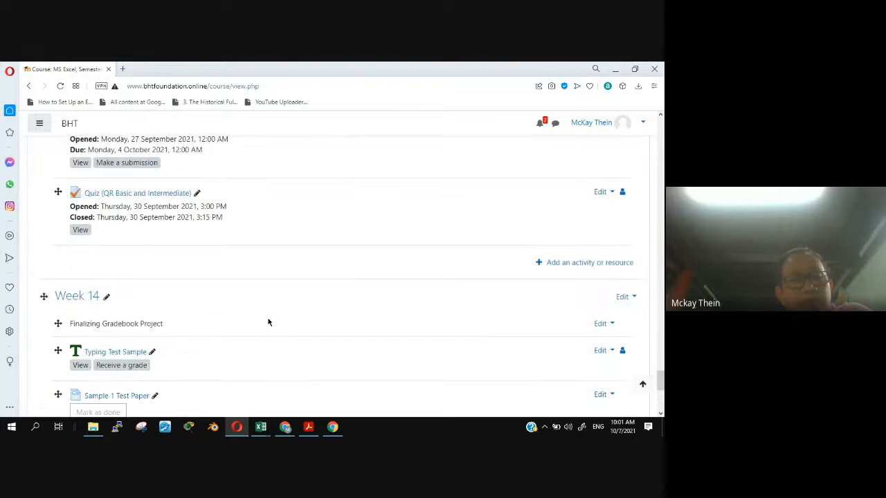
left_click(110, 352)
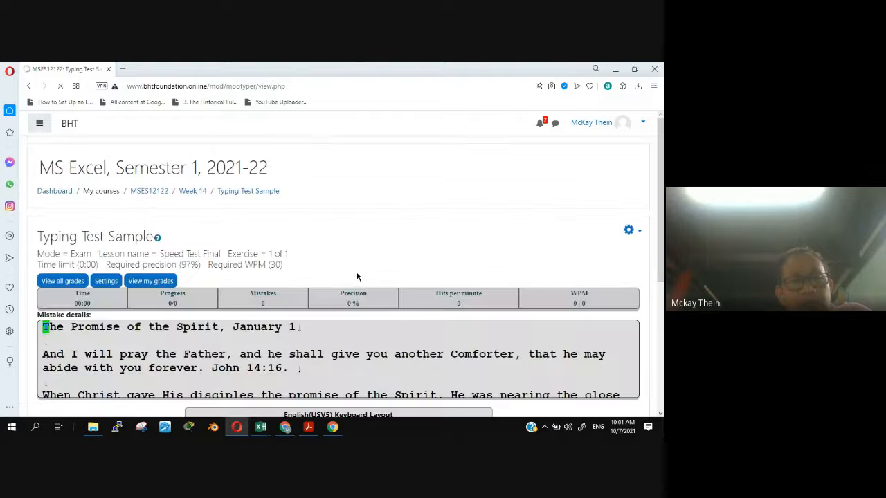
scroll(356, 343, "down", 3)
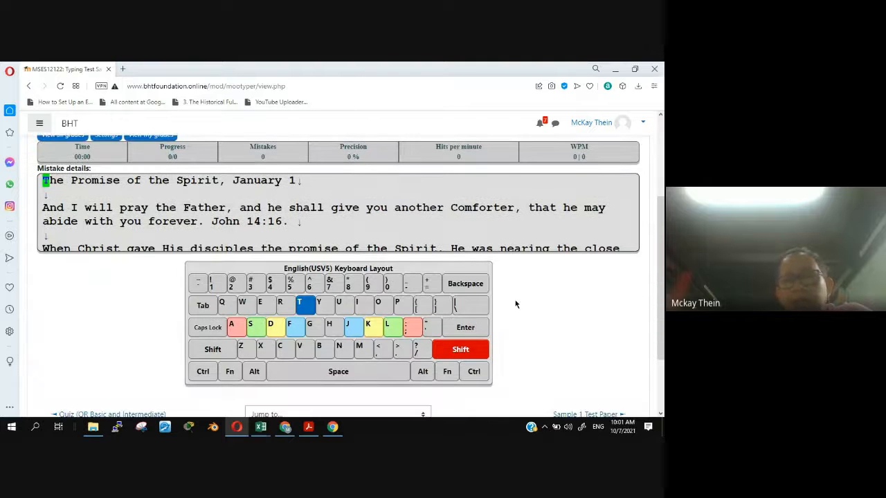
scroll(436, 241, "up", 2)
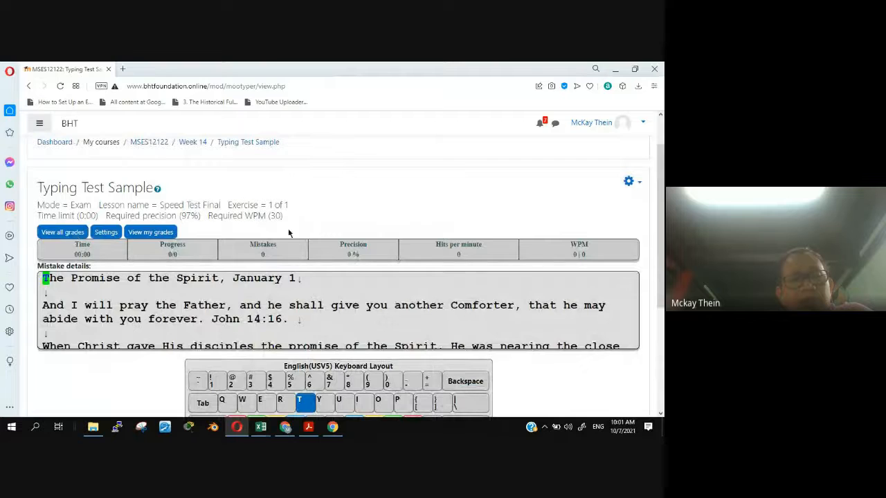
left_click(187, 145)
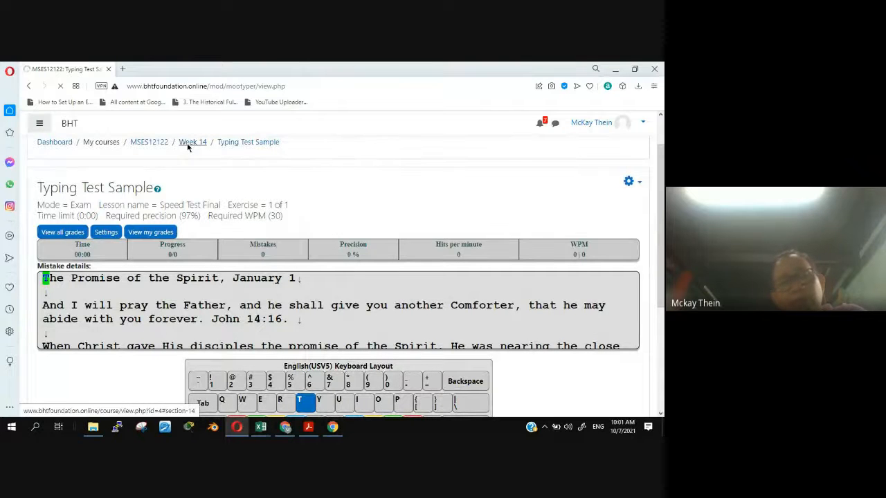
- Switch to the Google Meet call in Chrome and stop the meeting recording from its activities
left_click(284, 428)
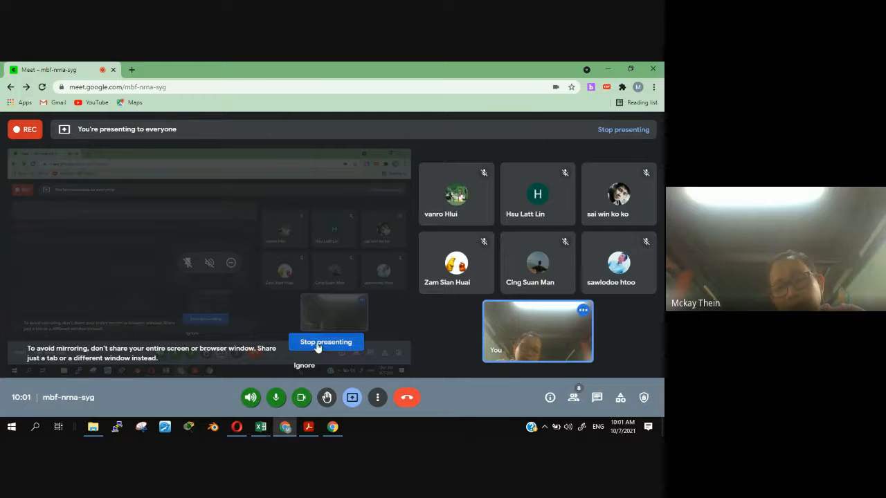
left_click(620, 399)
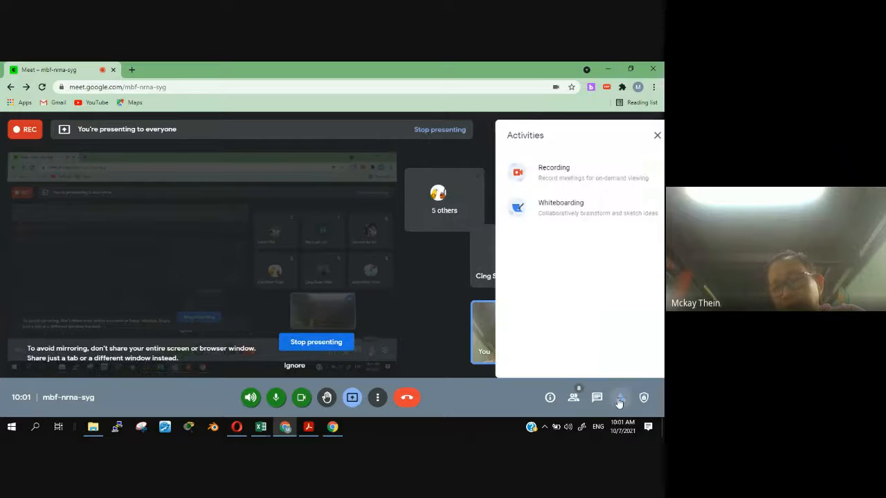
left_click(538, 170)
left_click(592, 337)
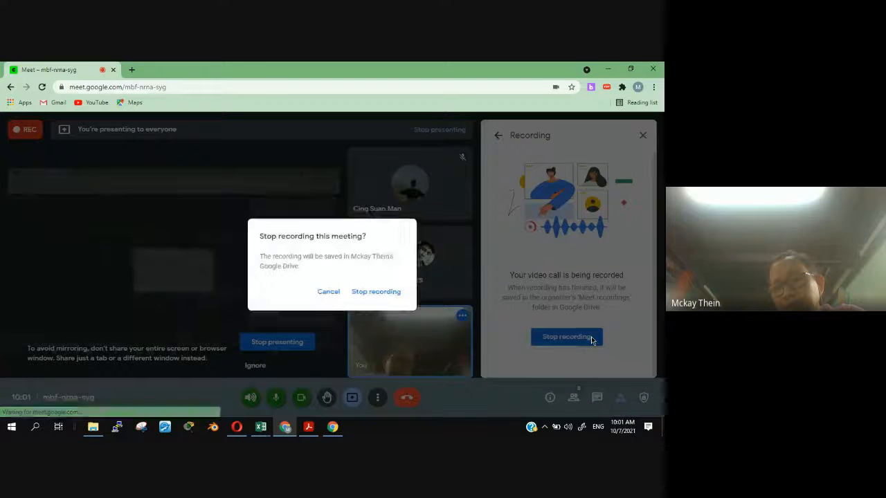